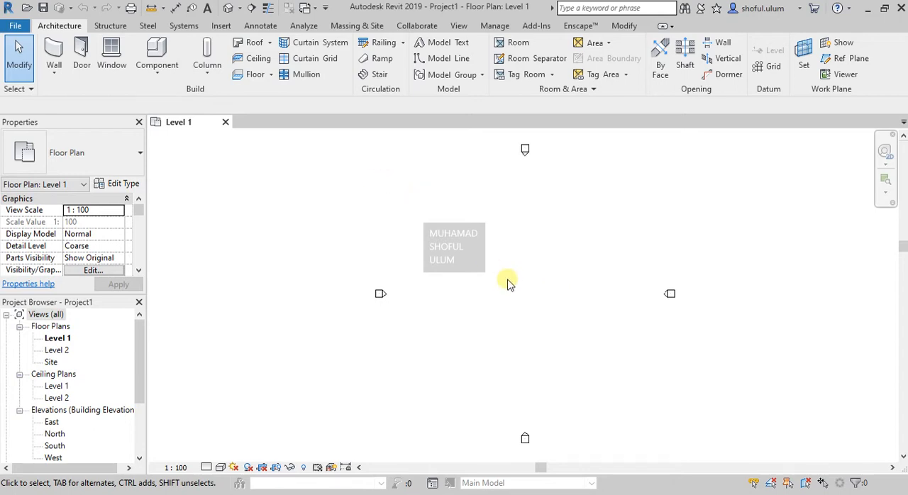
pyautogui.click(269, 44)
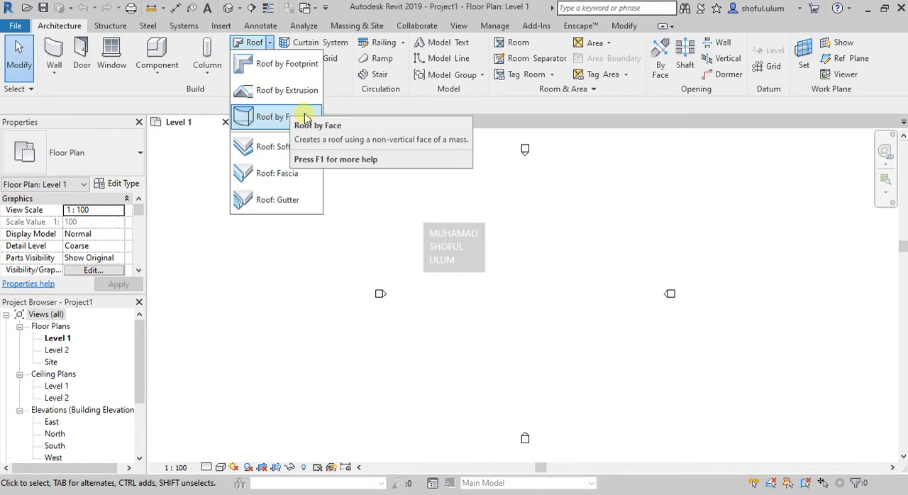
pyautogui.click(554, 337)
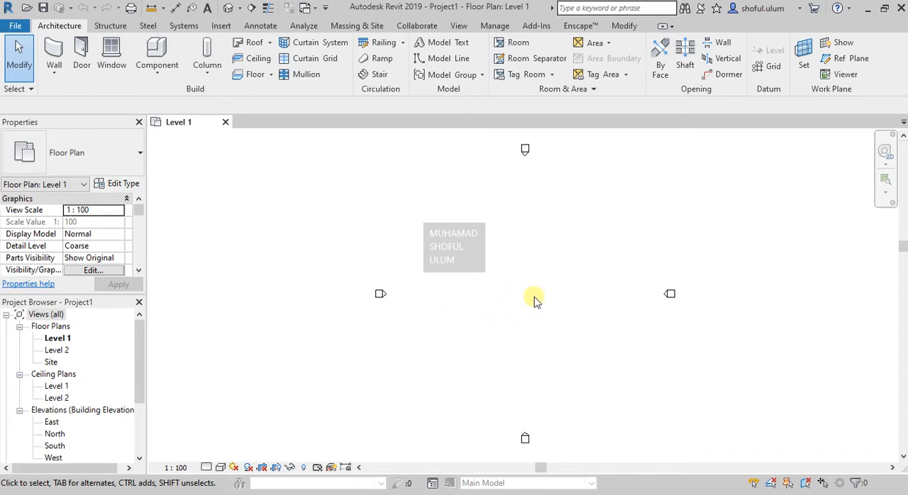
# - Draw a rectangle of Generic - 200mm walls on Level 1 between the elevation markers, about 12510 by 24420 mm
pyautogui.scroll(1, 535, 301)
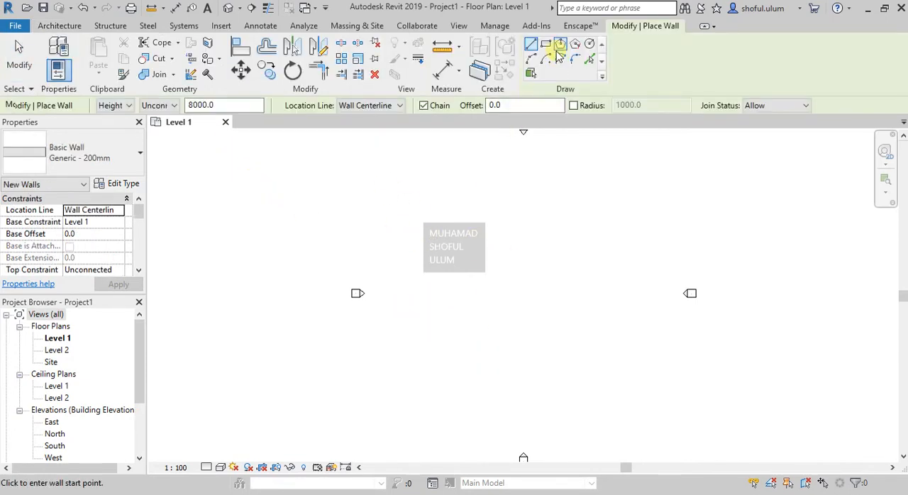
pyautogui.click(547, 45)
pyautogui.click(476, 370)
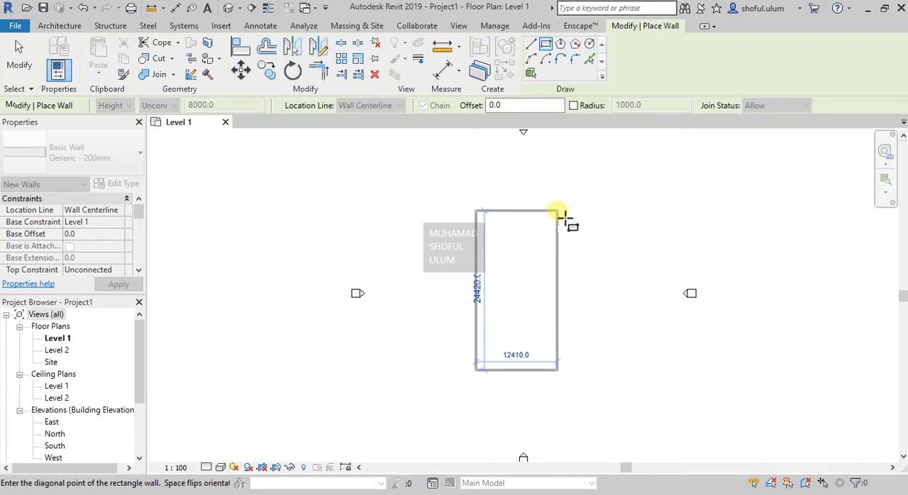
pyautogui.click(560, 213)
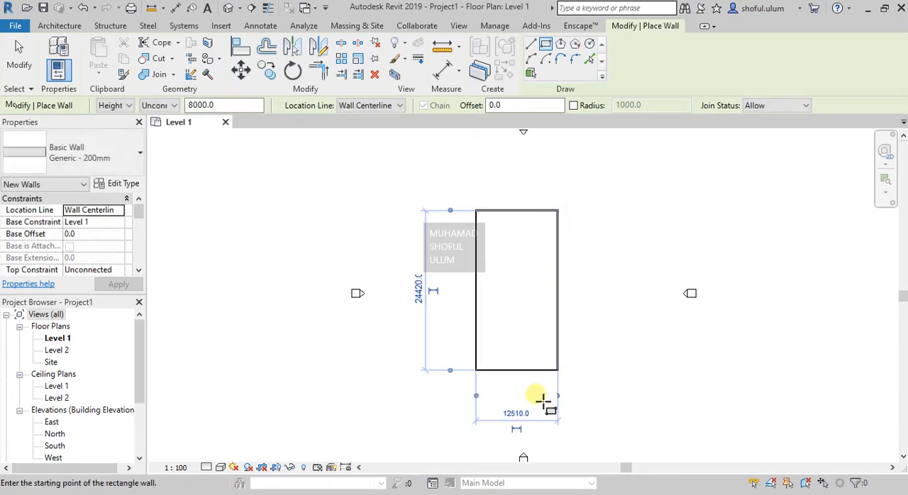
pyautogui.press('Escape')
pyautogui.press('Escape')
# - Move the south wall so the wall rectangle's long dimension is 25000 mm
pyautogui.scroll(1, 529, 365)
pyautogui.scroll(1, 527, 369)
pyautogui.scroll(-1, 503, 424)
pyautogui.scroll(2, 507, 204)
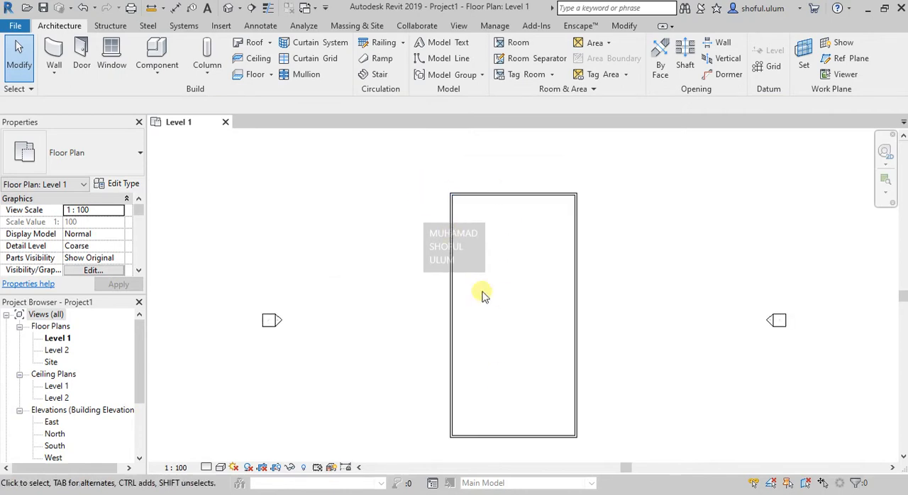
pyautogui.click(497, 434)
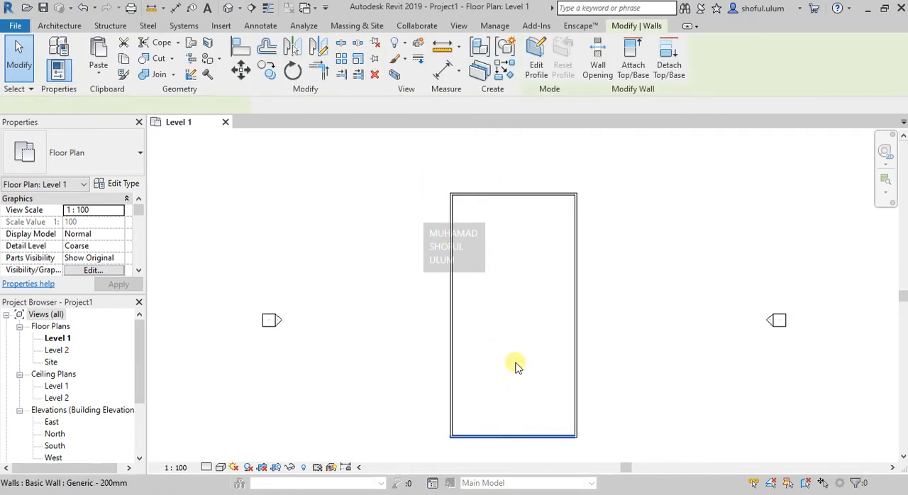
pyautogui.scroll(-1, 525, 372)
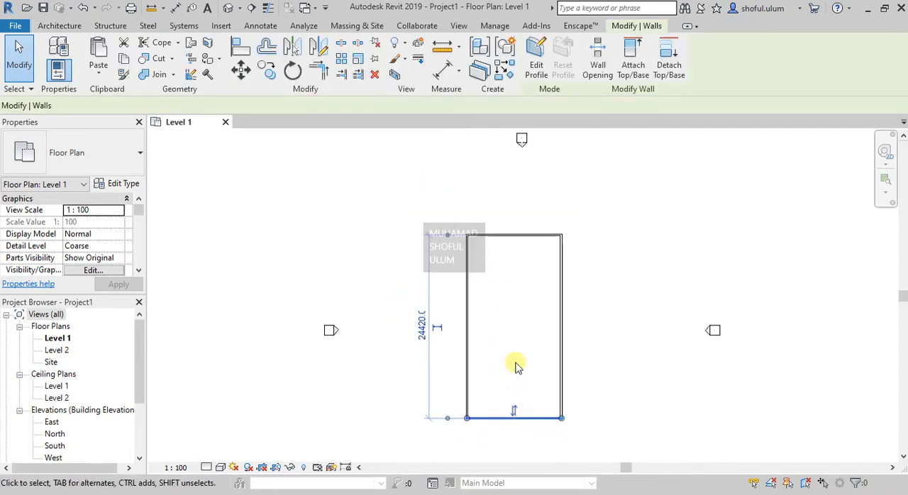
pyautogui.click(420, 326)
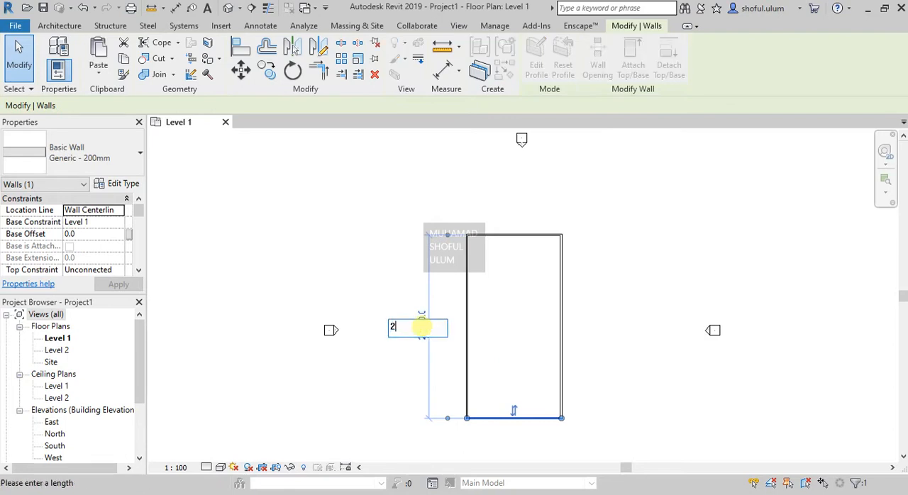
pyautogui.press('Return')
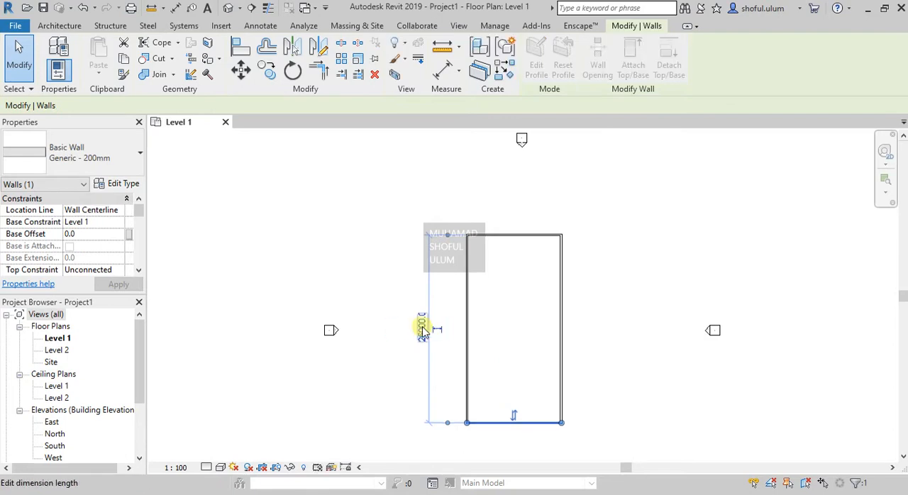
# - Move the east wall so the wall rectangle's short dimension is 12000 mm
pyautogui.click(564, 354)
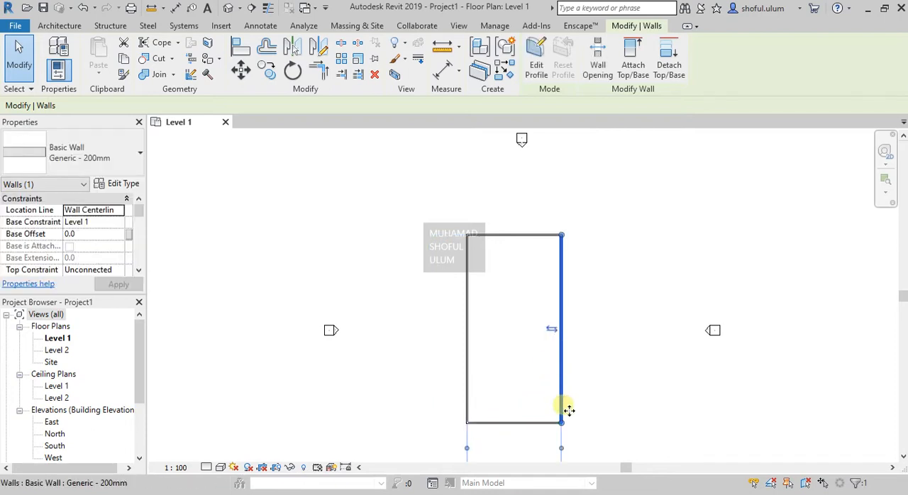
pyautogui.scroll(-1, 555, 359)
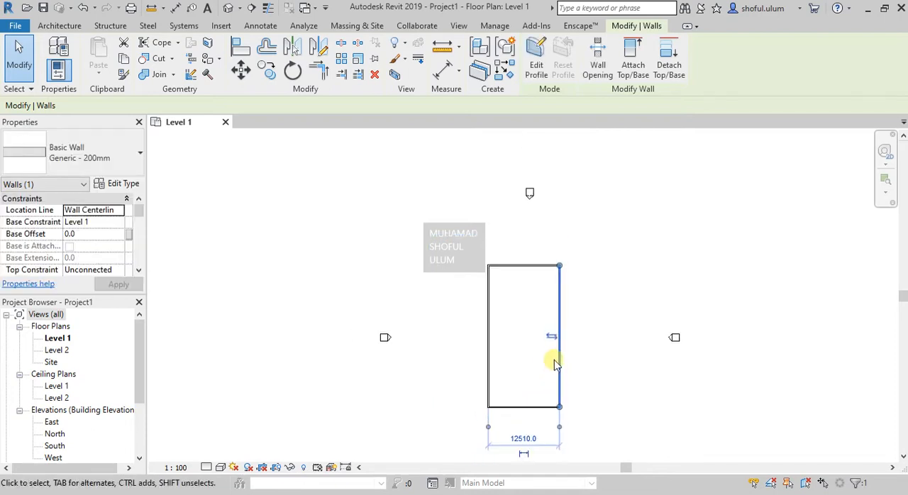
pyautogui.click(523, 433)
pyautogui.write('12000')
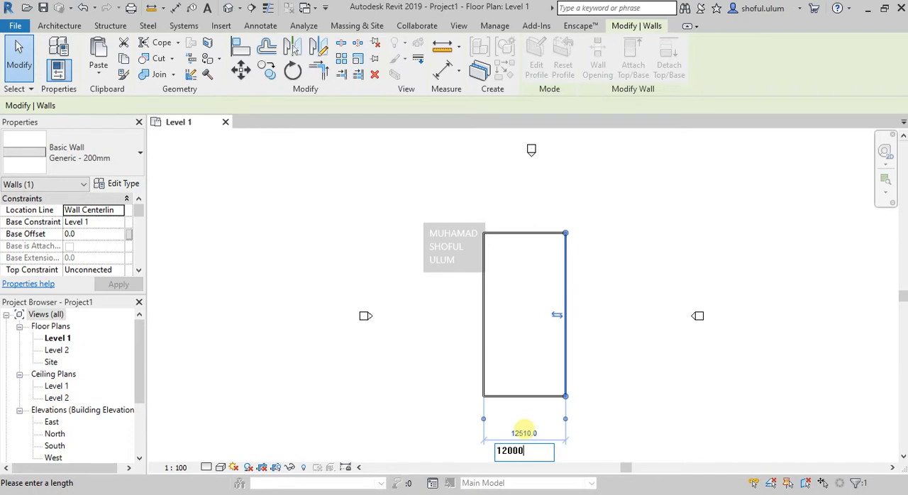
pyautogui.press('Return')
pyautogui.click(608, 363)
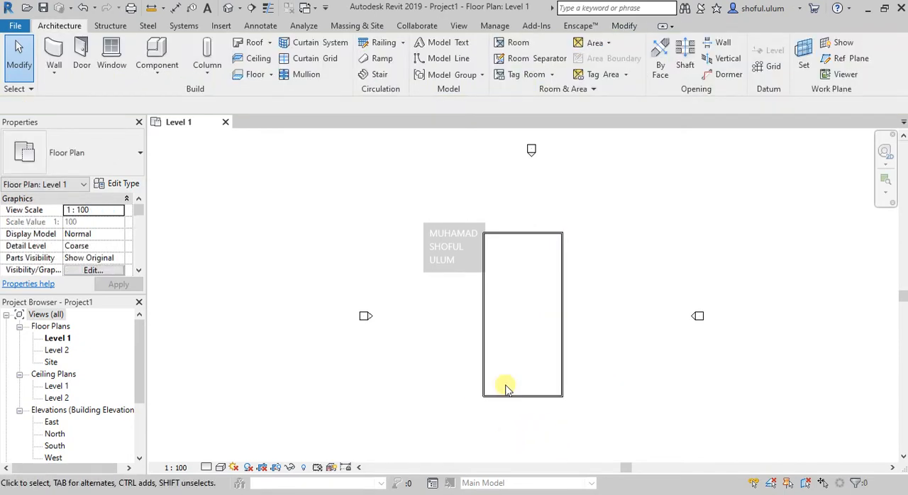
# - Change the project's length units to centimeters
pyautogui.press('u')
pyautogui.press('n')
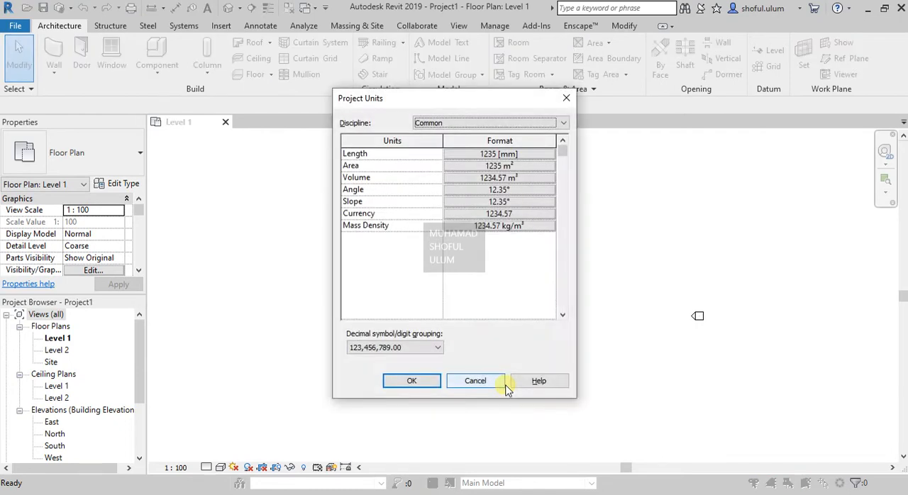
pyautogui.click(517, 153)
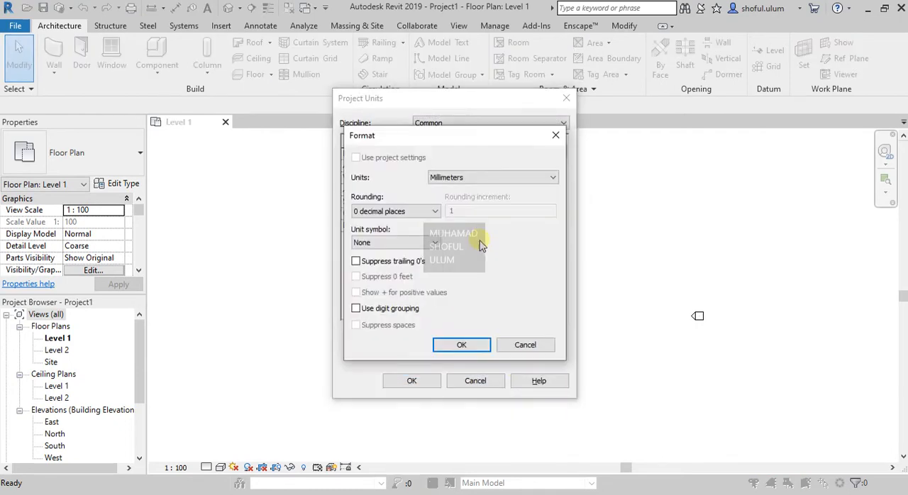
pyautogui.click(461, 179)
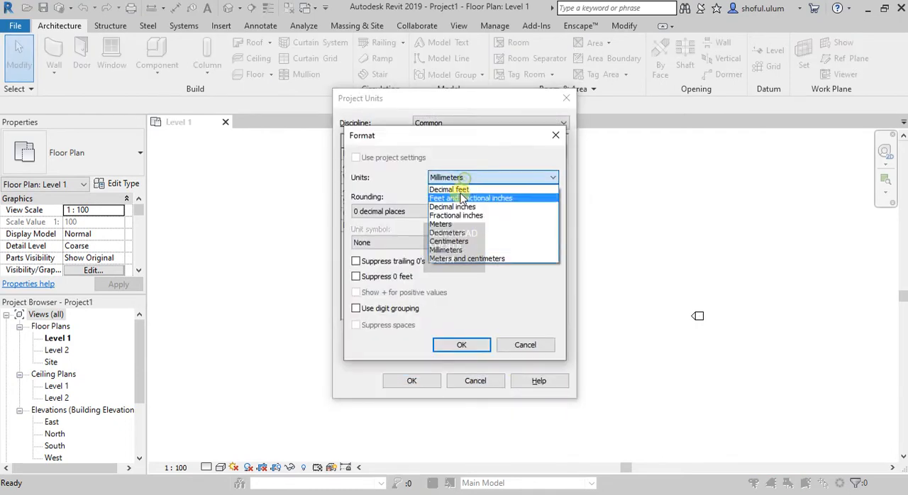
pyautogui.click(452, 245)
pyautogui.click(452, 344)
pyautogui.click(417, 380)
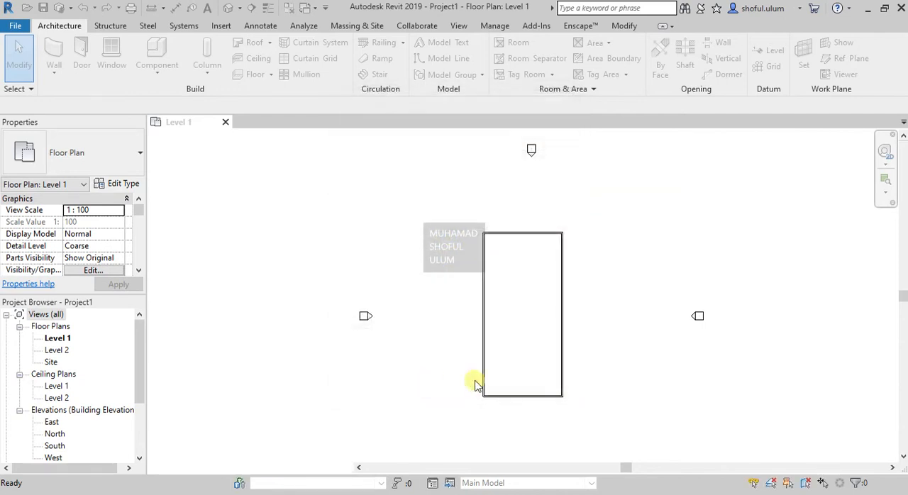
# - Draw a horizontal reference plane along the south wall's outer face, from its west corner to well beyond the east corner
pyautogui.scroll(2, 624, 423)
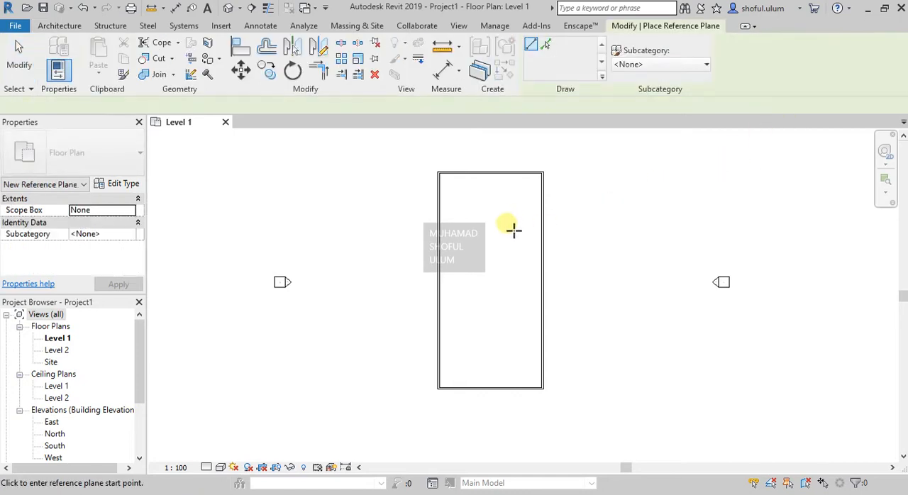
pyautogui.scroll(1, 440, 409)
pyautogui.click(439, 389)
pyautogui.click(698, 388)
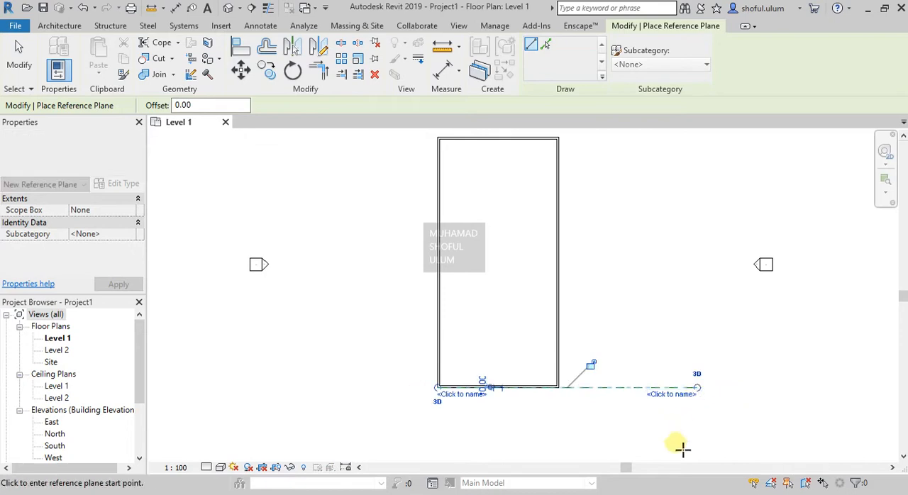
pyautogui.press('Escape')
pyautogui.press('Escape')
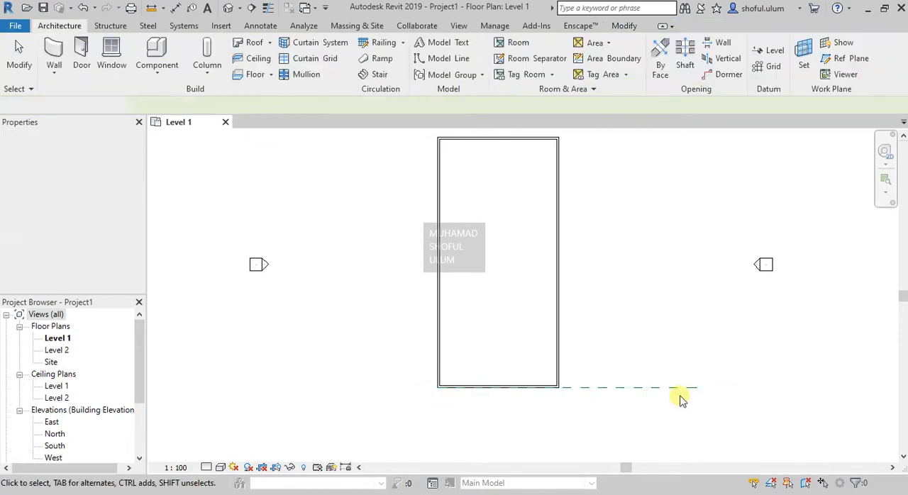
# - Name the reference plane along the south wall "1"
pyautogui.click(696, 390)
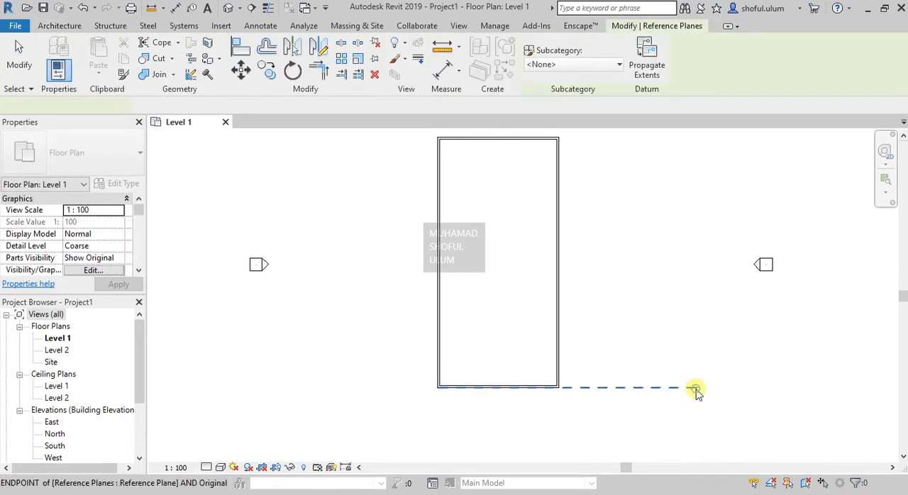
pyautogui.click(681, 395)
pyautogui.write('1')
pyautogui.press('Return')
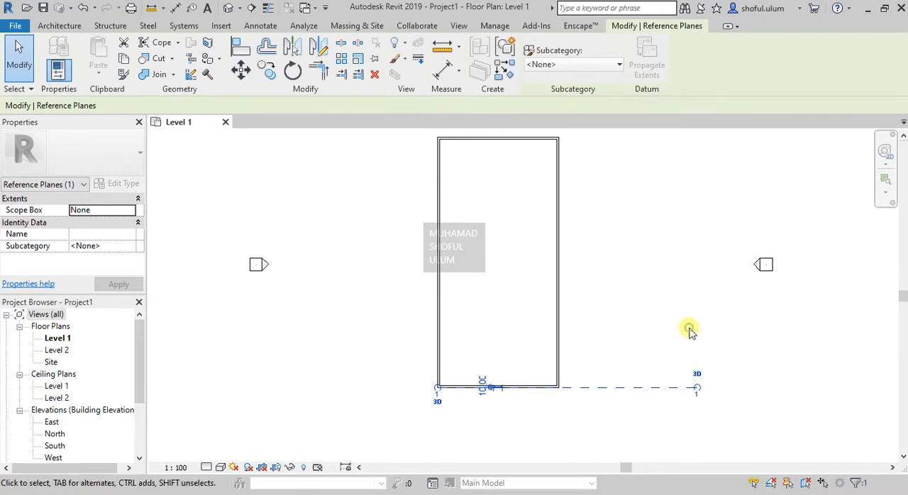
pyautogui.click(619, 321)
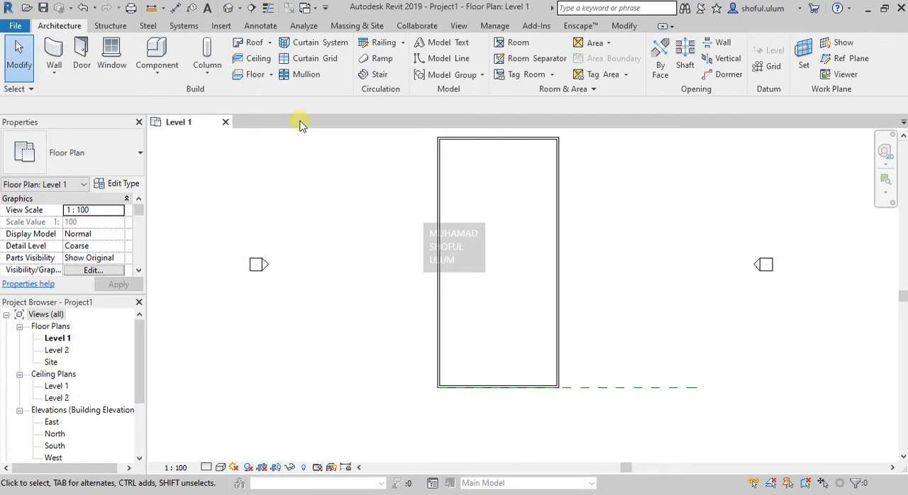
# - Start a Roof by Extrusion and set its work plane to Reference Plane : 1
pyautogui.click(269, 43)
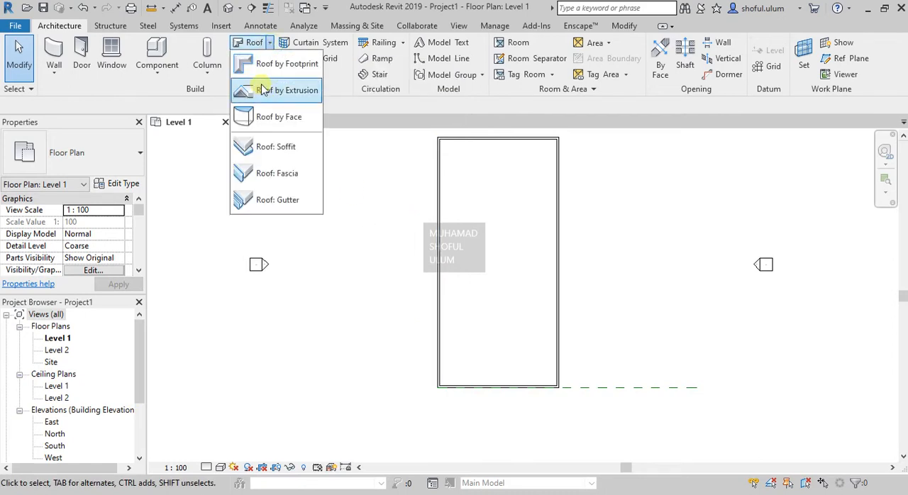
pyautogui.click(264, 86)
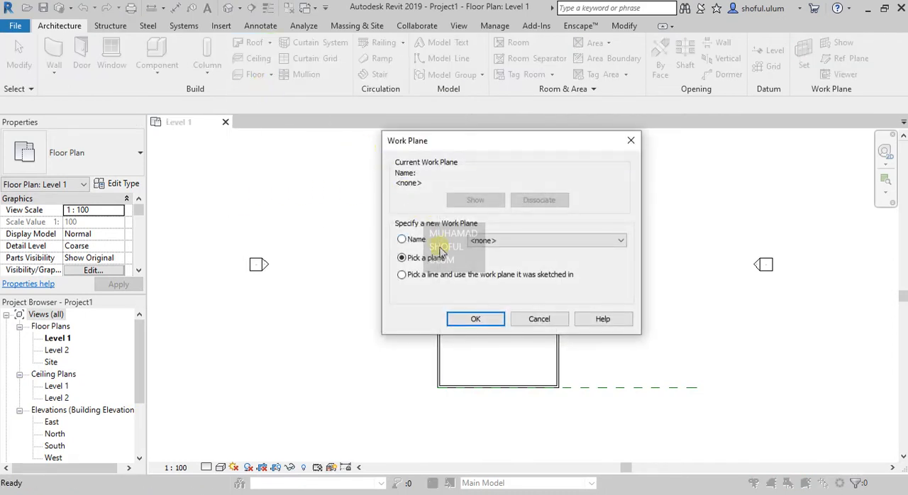
pyautogui.click(515, 241)
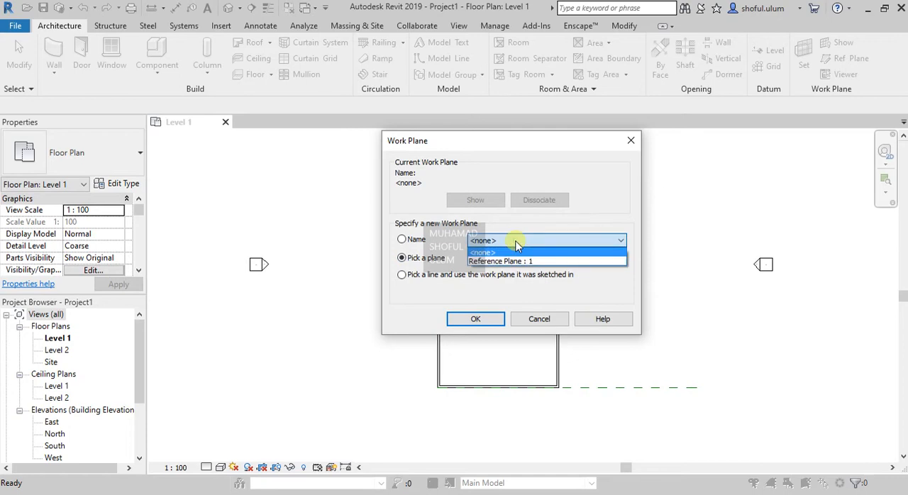
pyautogui.click(519, 262)
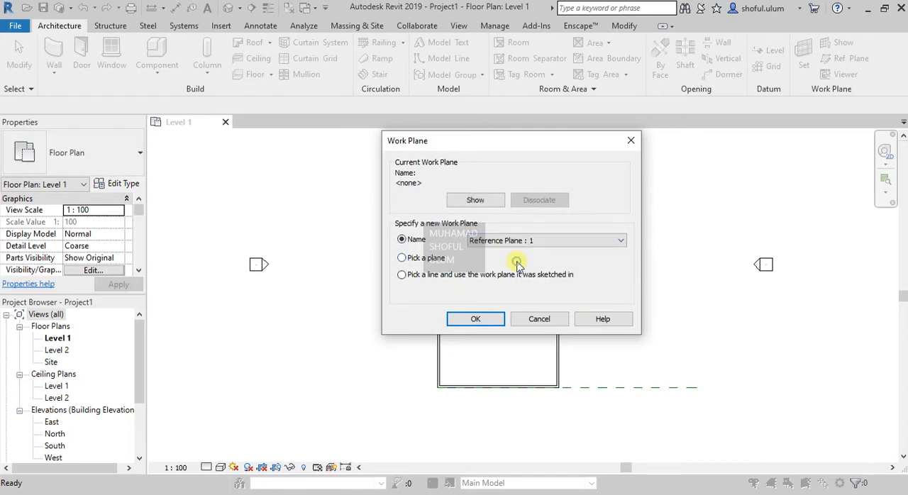
pyautogui.click(488, 322)
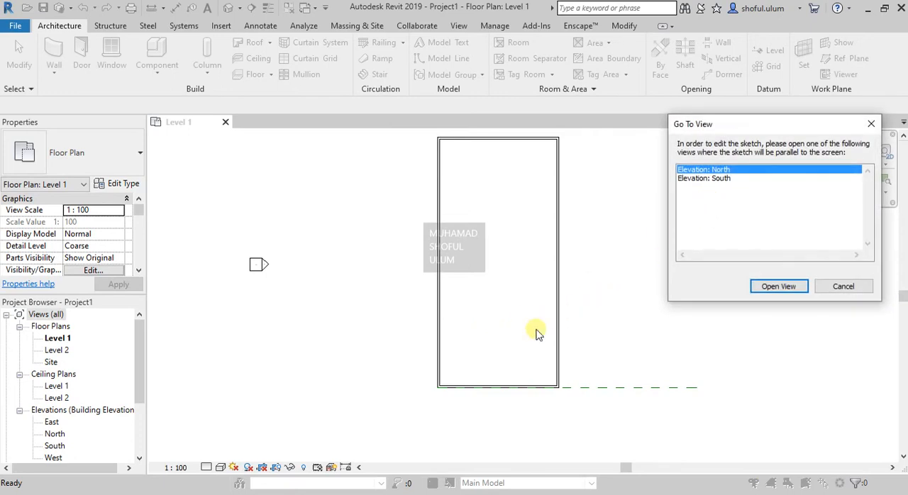
# - Open the South elevation as the view for sketching the roof profile
pyautogui.moveTo(699, 122); pyautogui.dragTo(626, 151)
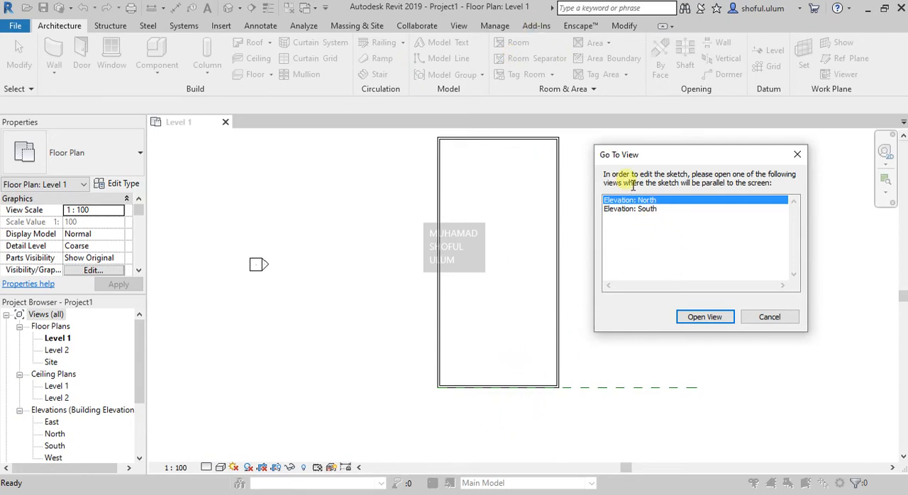
pyautogui.click(642, 210)
pyautogui.click(714, 319)
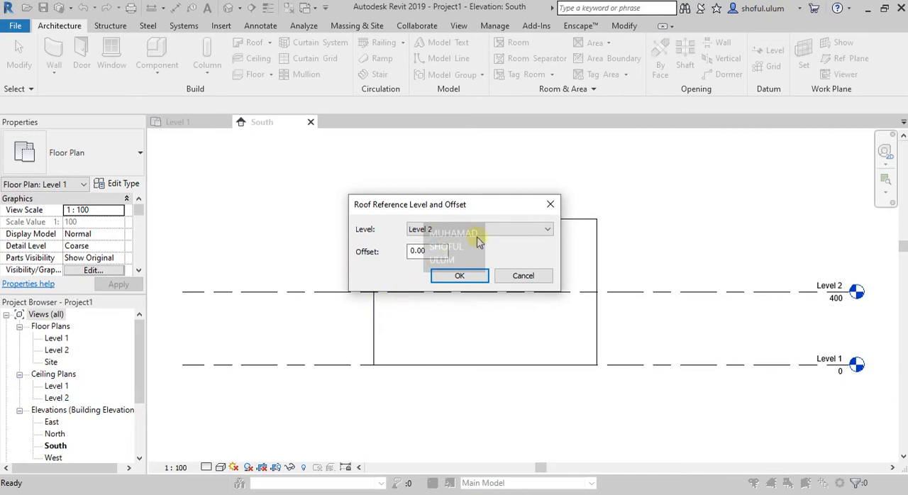
# - Accept Level 2 with an offset of 0.00 as the roof's reference level and leave the Line tool
pyautogui.click(443, 232)
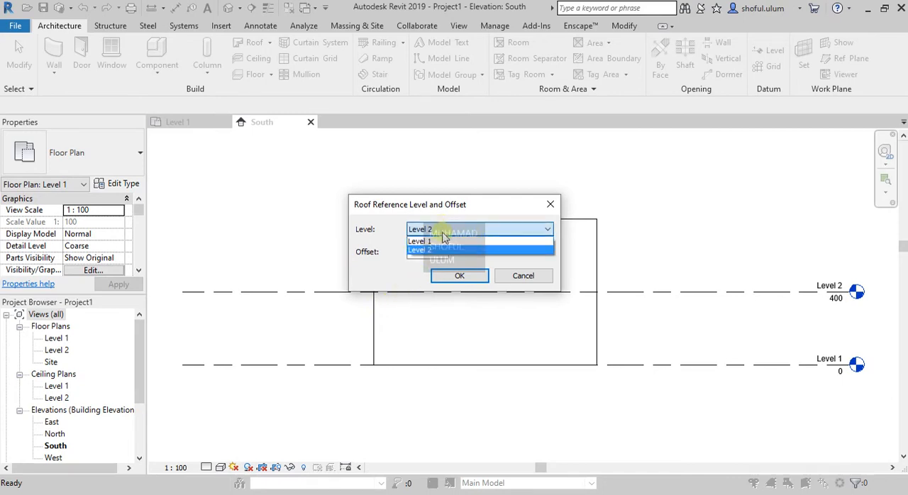
pyautogui.click(383, 280)
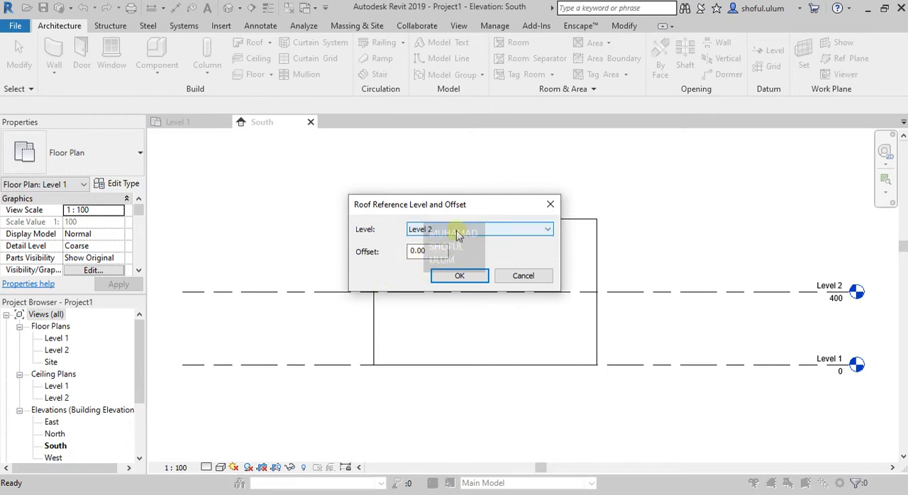
pyautogui.click(458, 276)
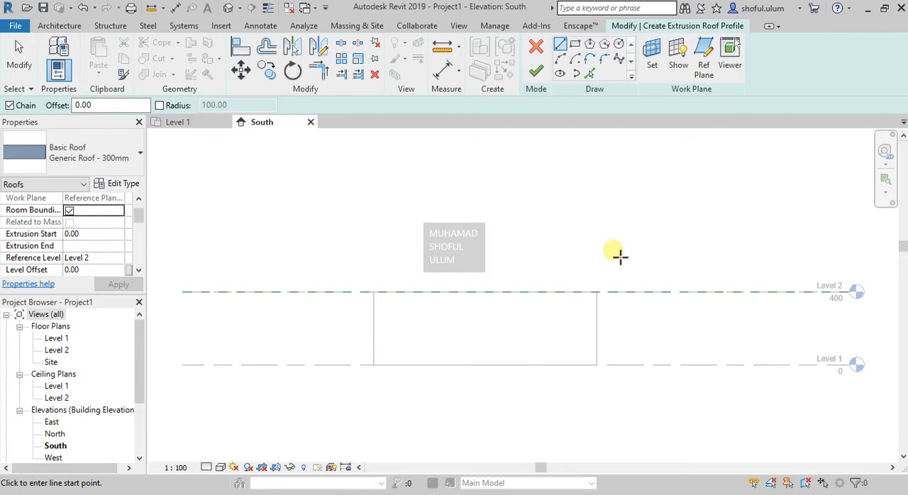
pyautogui.press('Escape')
pyautogui.press('Escape')
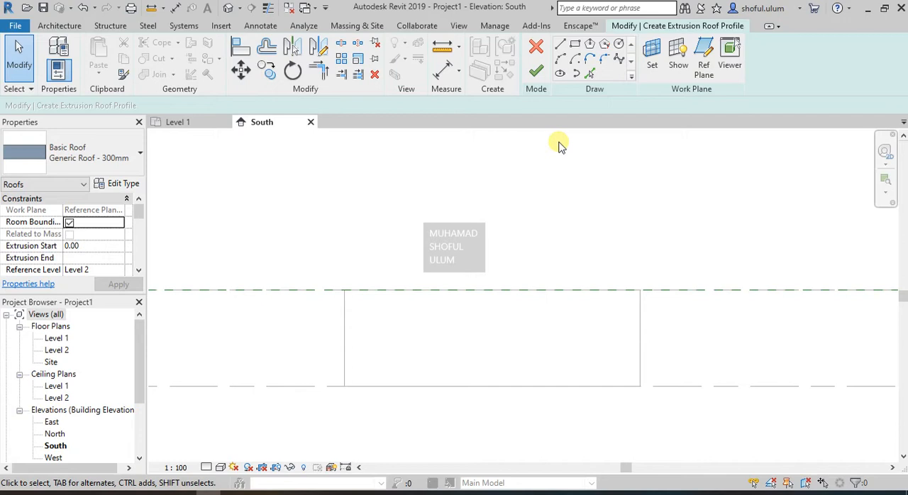
pyautogui.click(560, 58)
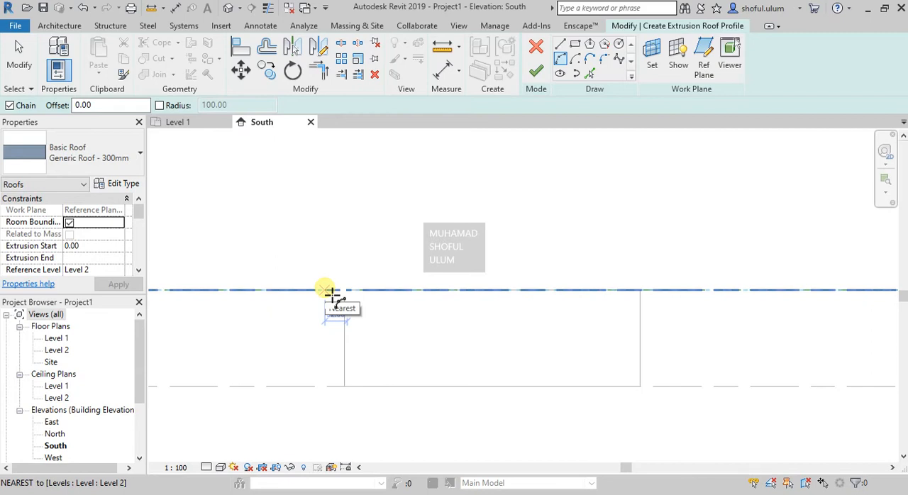
pyautogui.scroll(1, 331, 295)
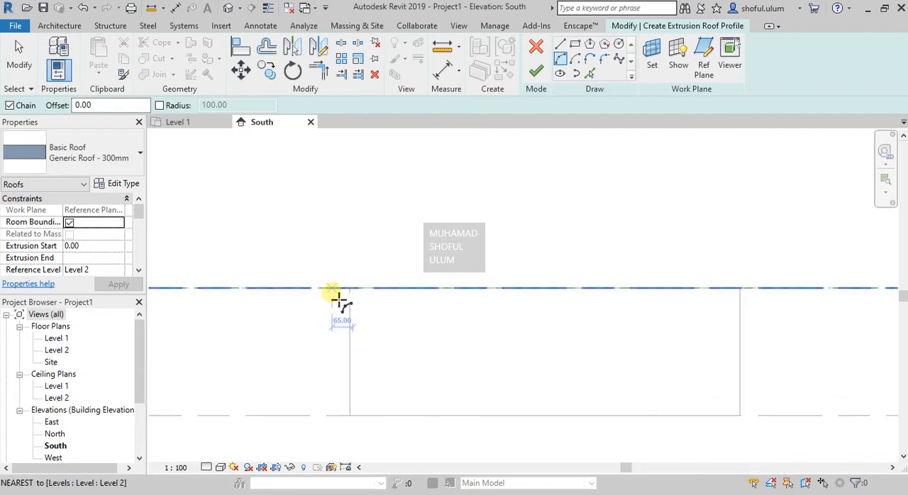
pyautogui.click(341, 298)
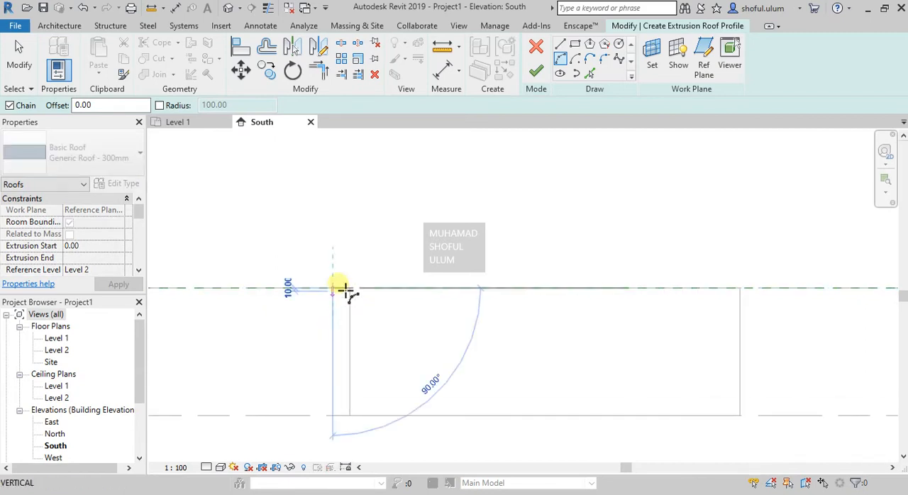
pyautogui.scroll(-1, 376, 256)
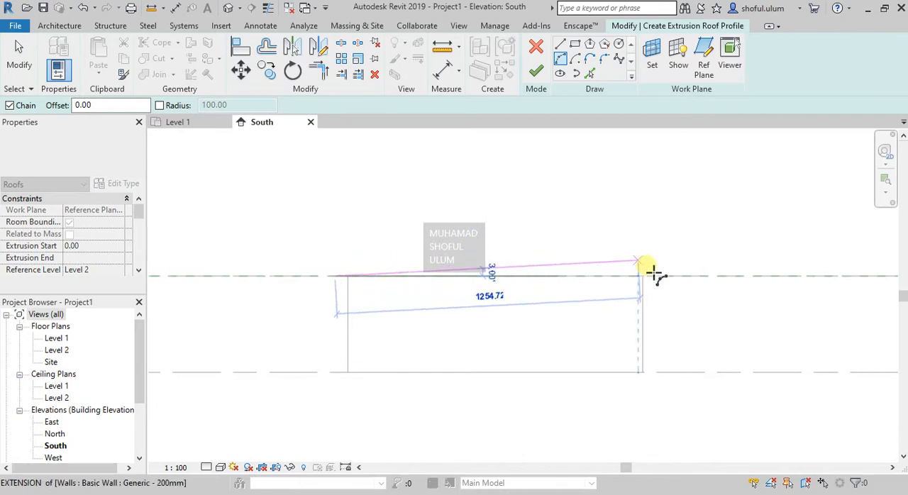
pyautogui.scroll(1, 670, 281)
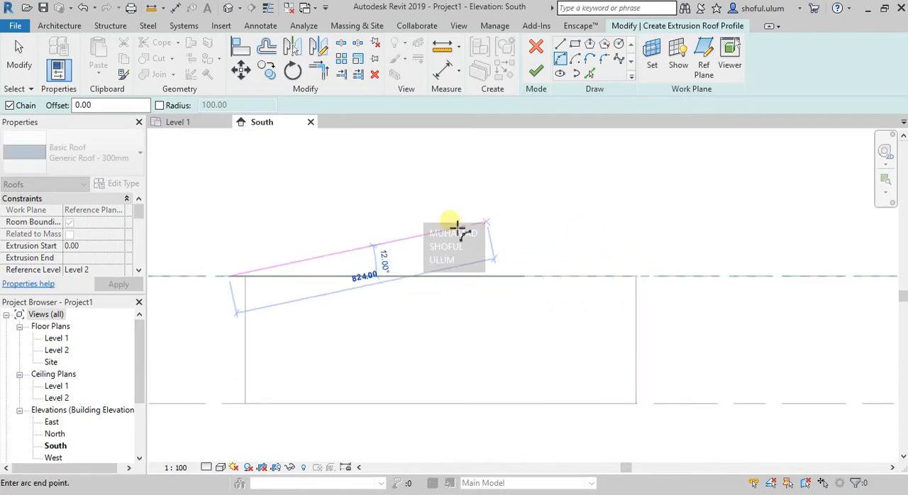
pyautogui.press('Escape')
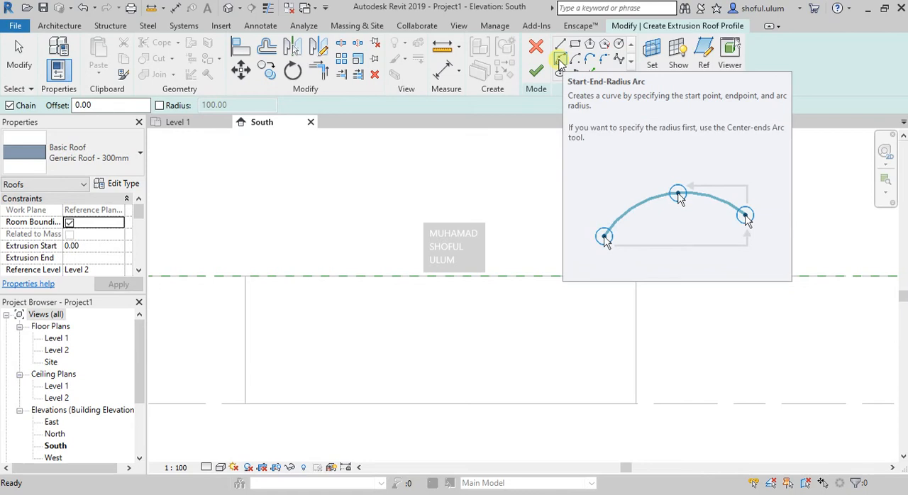
# - Sketch a Start-End-Radius Arc of about 846 radius along Level 2, overhanging both side walls, and finish the extruded roof
pyautogui.click(560, 60)
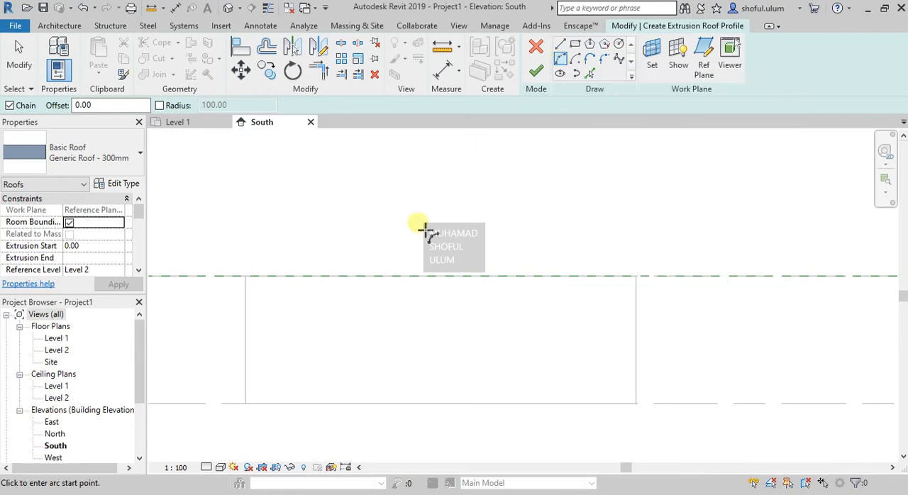
pyautogui.click(227, 278)
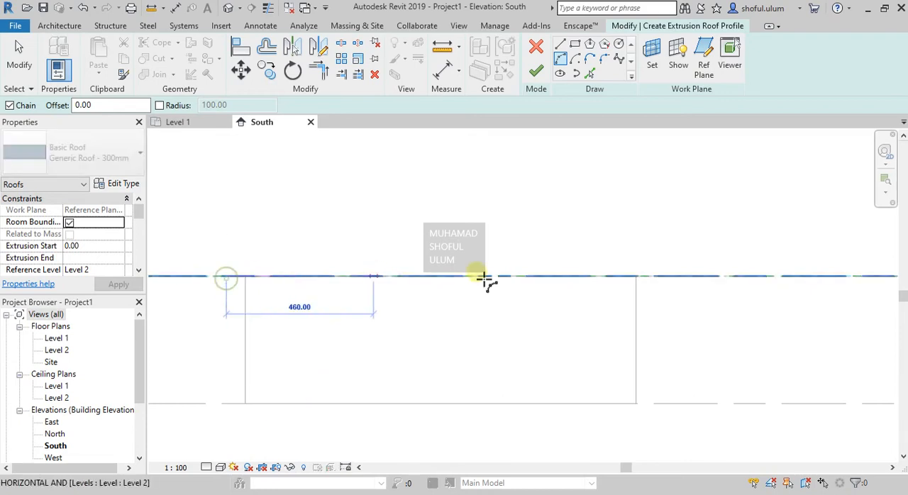
pyautogui.click(653, 277)
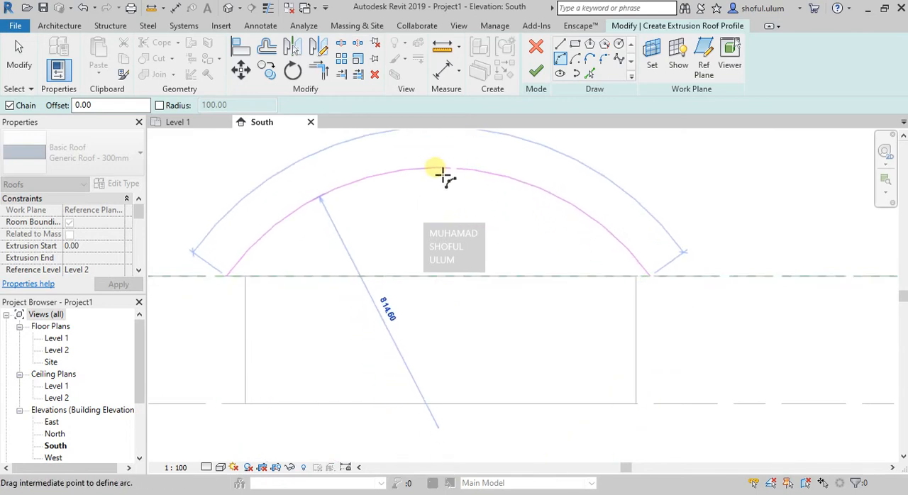
pyautogui.click(443, 179)
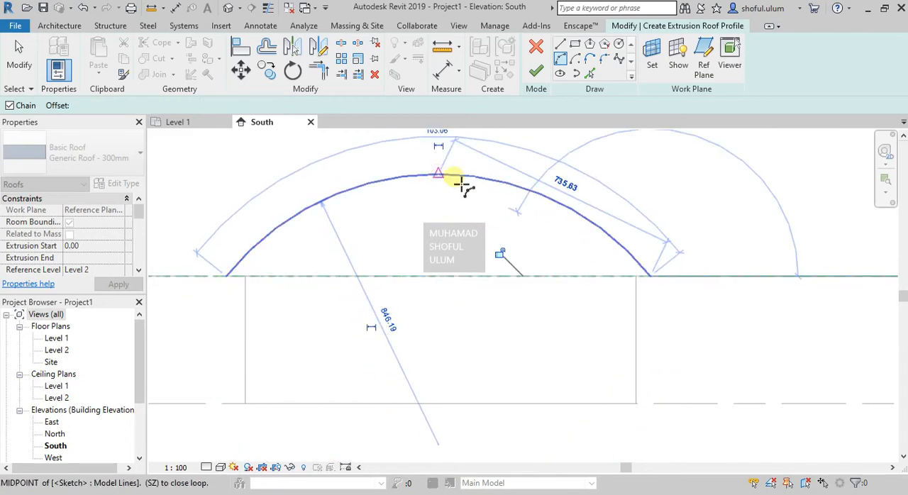
pyautogui.press('Escape')
pyautogui.scroll(-1, 494, 288)
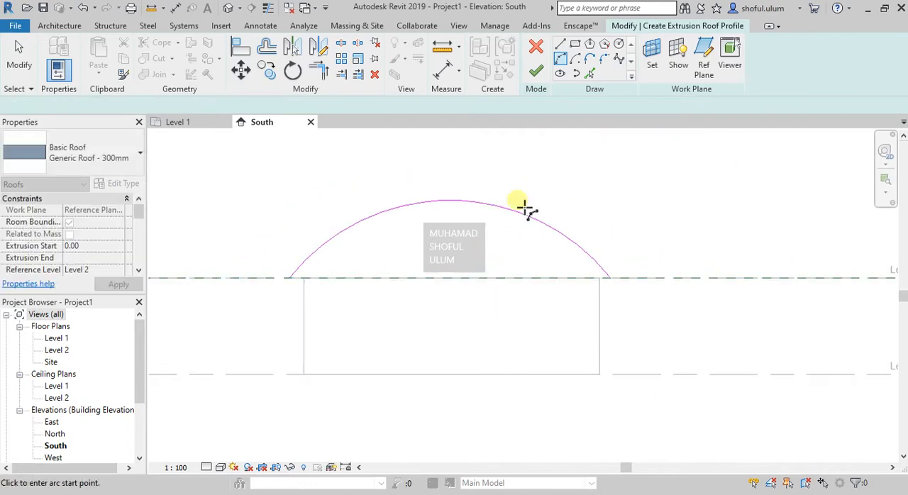
pyautogui.press('Escape')
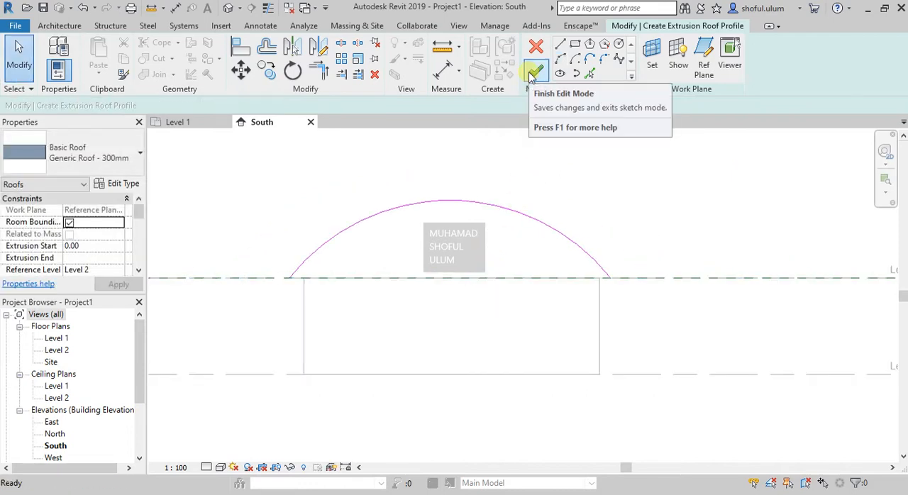
pyautogui.click(534, 71)
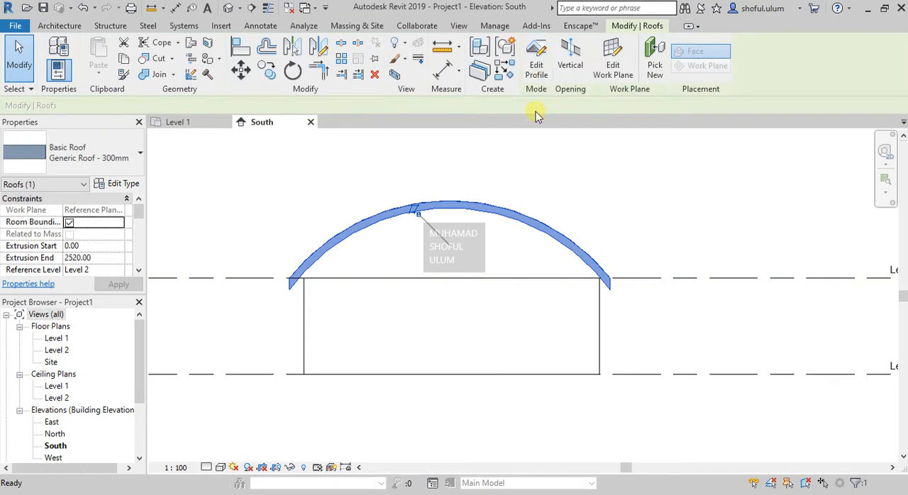
# - Move the arched roof slightly upward in the South elevation
pyautogui.scroll(1, 375, 259)
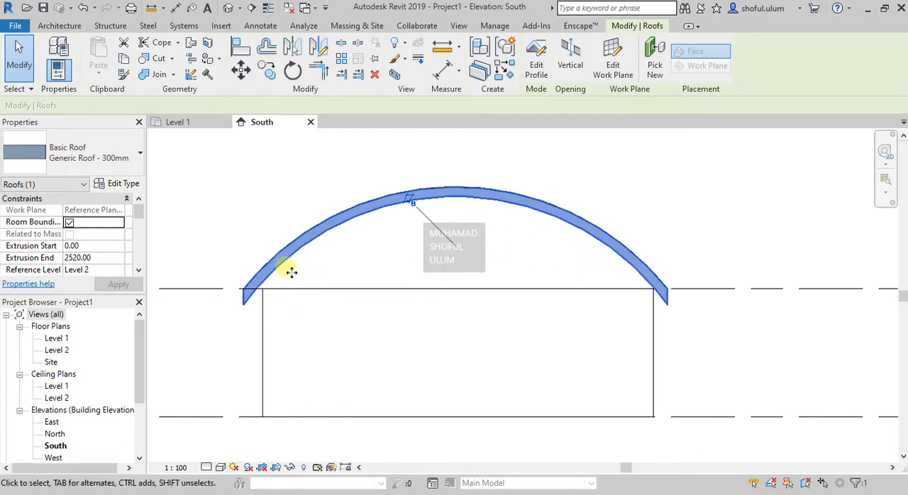
pyautogui.scroll(2, 258, 283)
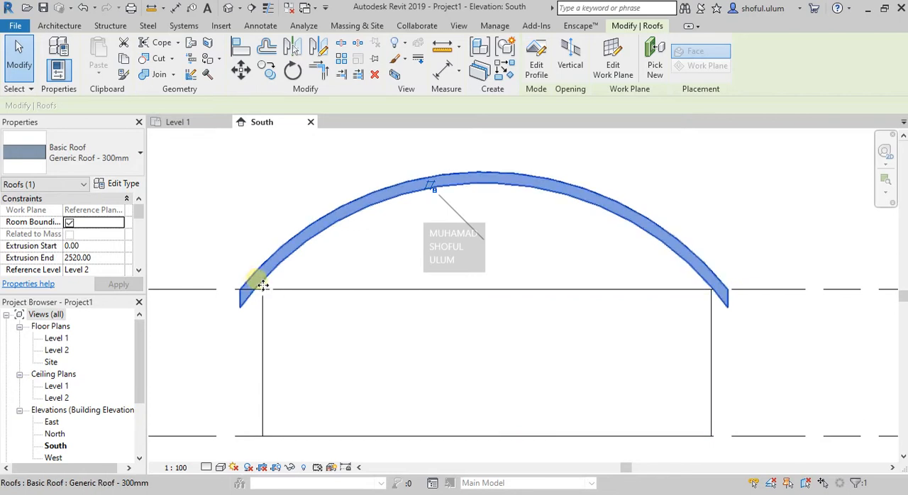
pyautogui.moveTo(275, 283); pyautogui.dragTo(262, 281)
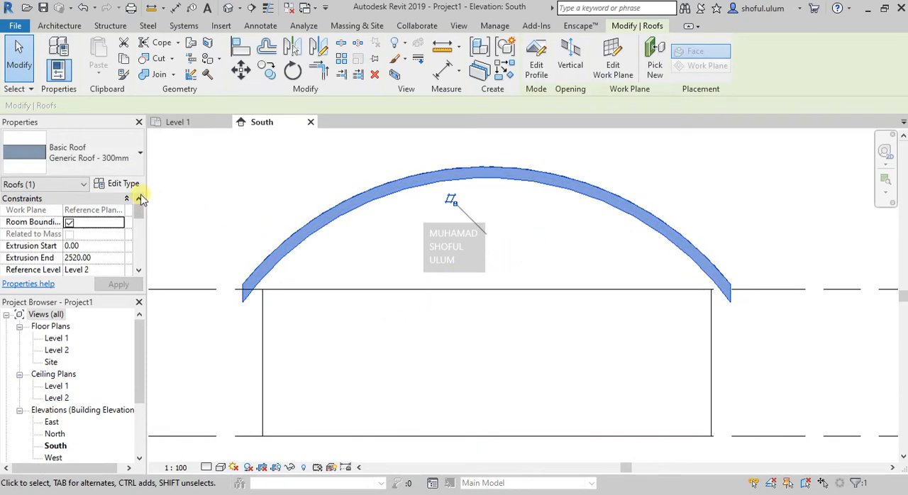
# - Examine the available roof types and the layer structure of the Generic Roof - 300mm type
pyautogui.click(137, 157)
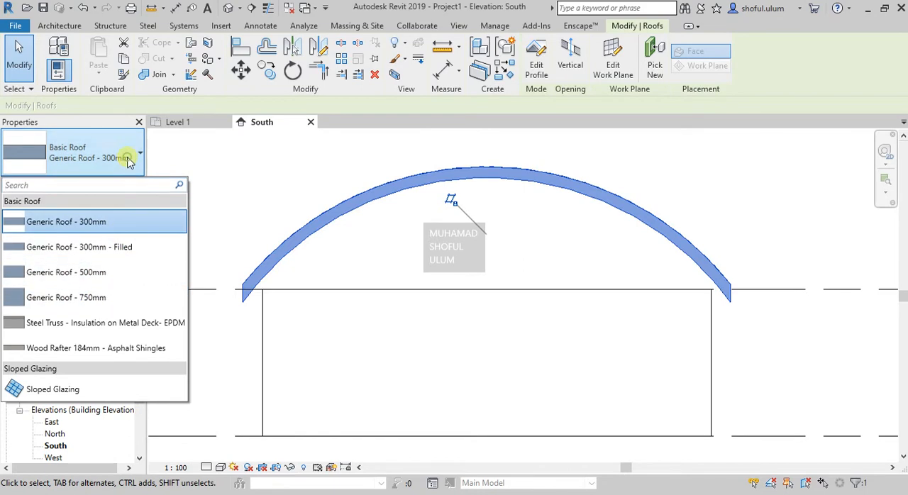
pyautogui.click(141, 139)
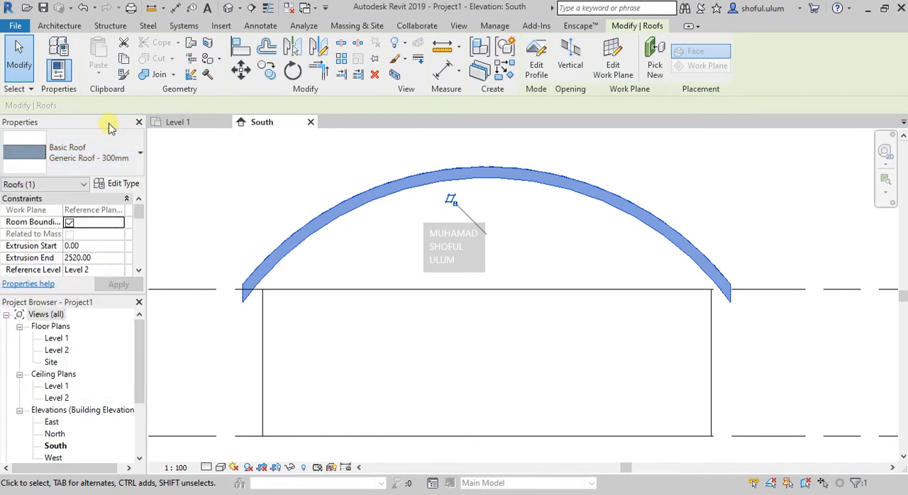
pyautogui.click(122, 185)
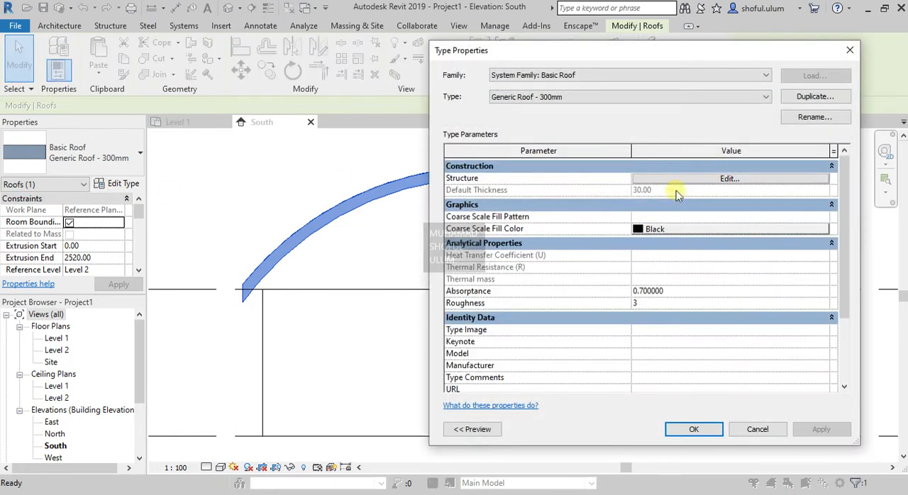
pyautogui.click(682, 181)
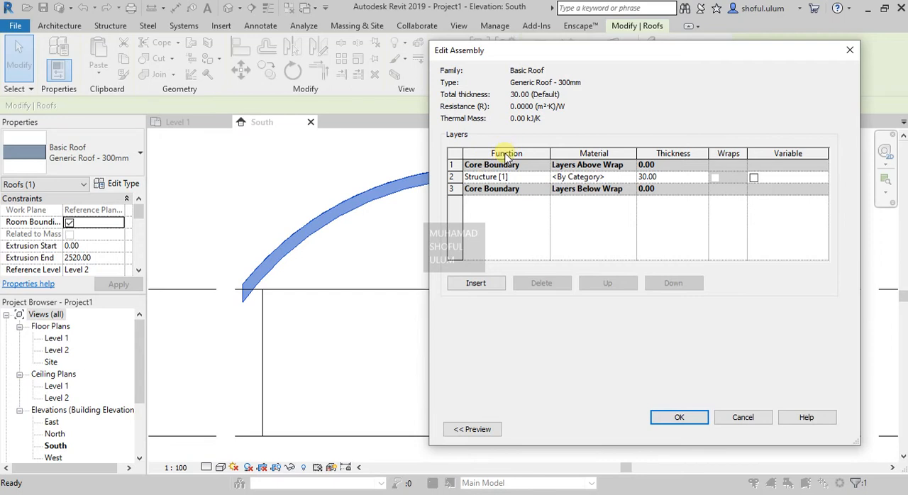
pyautogui.click(681, 419)
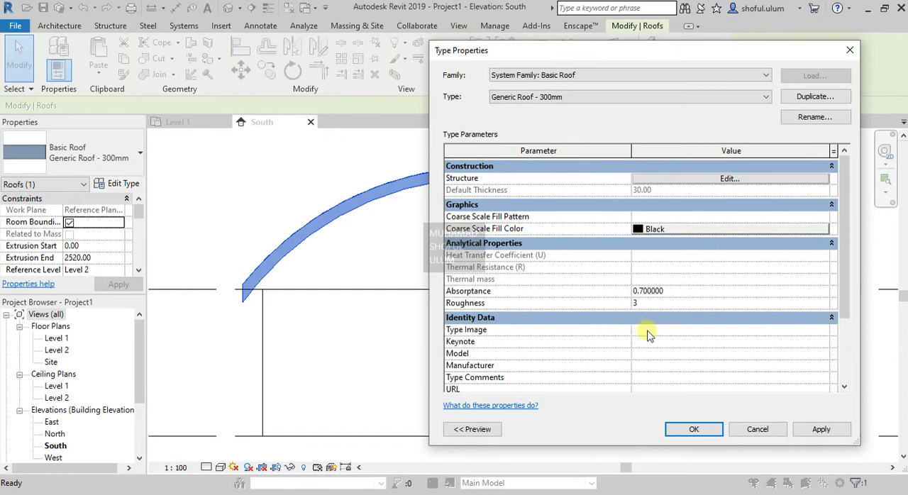
pyautogui.click(692, 429)
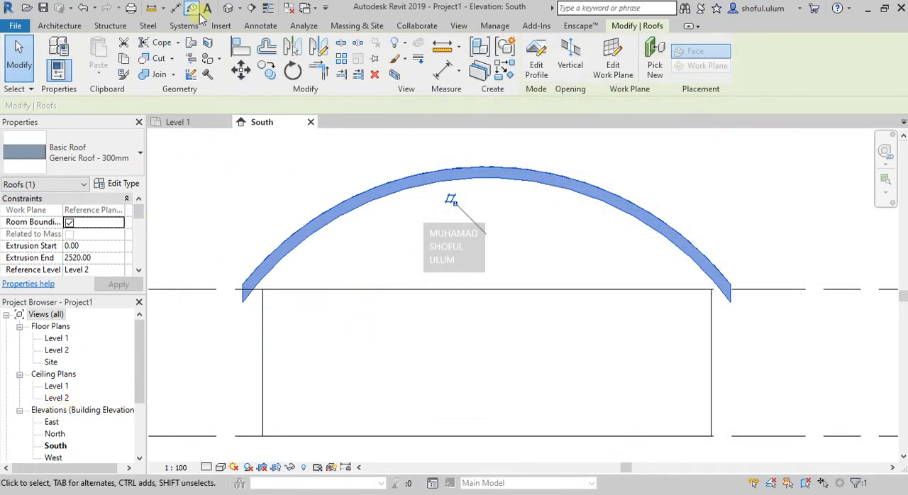
# - Open the default 3D view and turn the model to show the building's front end wall under the roof
pyautogui.click(232, 8)
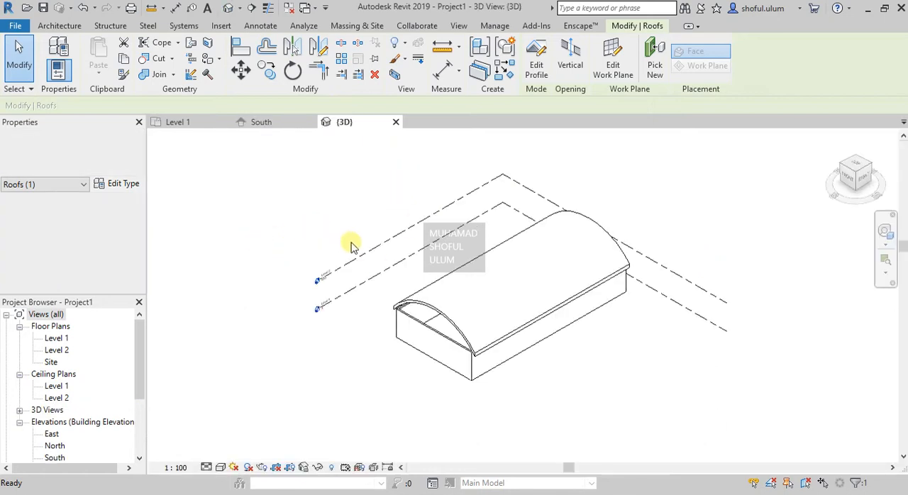
pyautogui.press('Escape')
pyautogui.scroll(2, 653, 265)
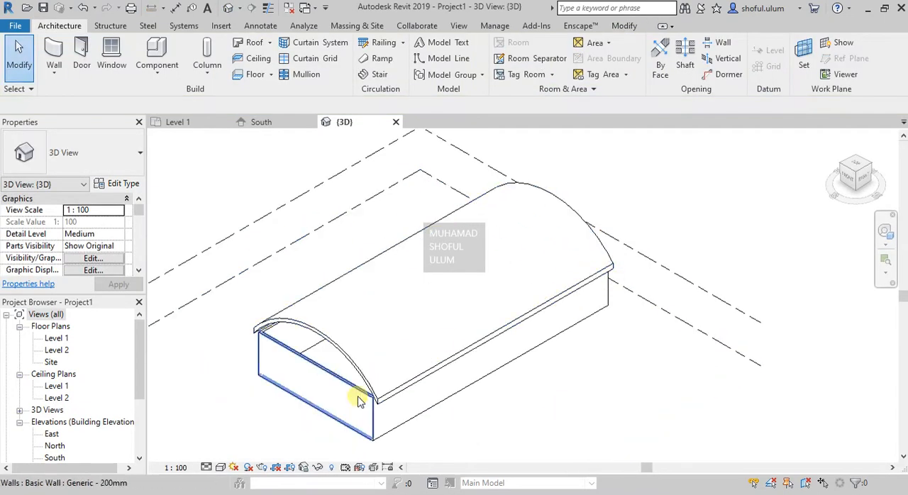
pyautogui.click(886, 231)
pyautogui.moveTo(721, 315); pyautogui.dragTo(486, 403)
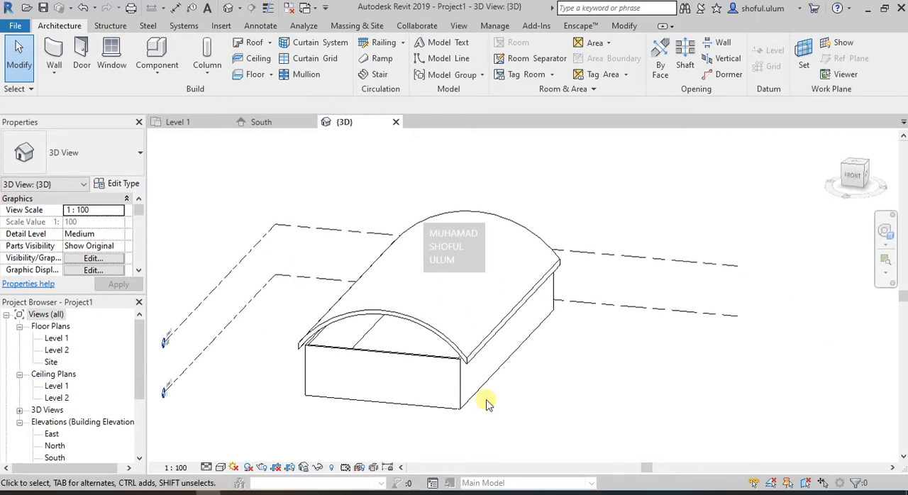
# - Attach the tops of the front wall and the two side walls to the arched roof
pyautogui.click(430, 360)
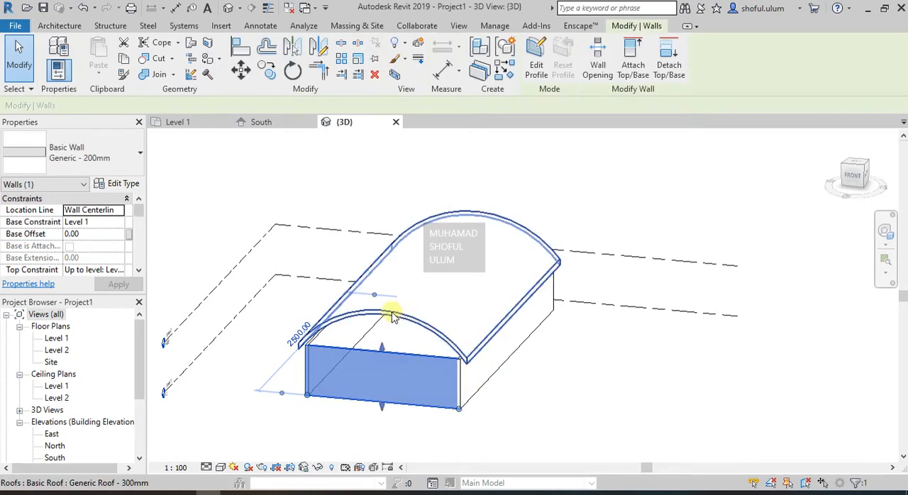
pyautogui.scroll(1, 396, 315)
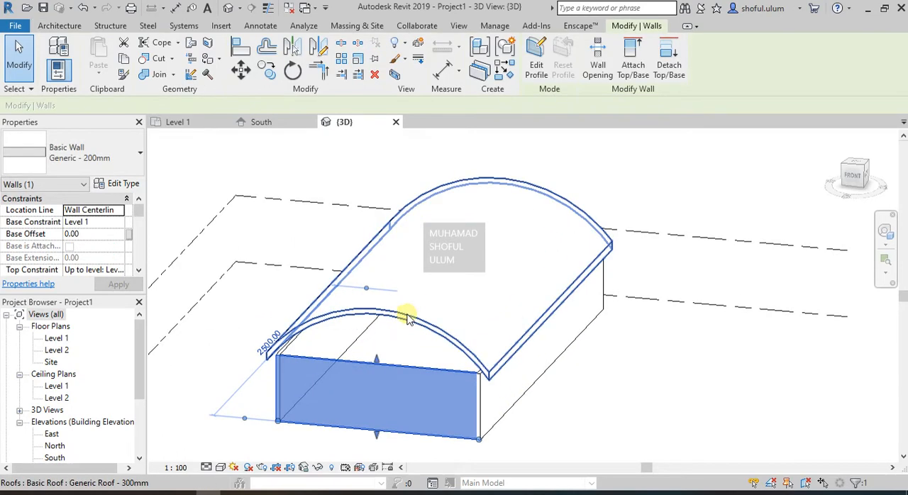
pyautogui.click(523, 440)
pyautogui.moveTo(512, 455); pyautogui.dragTo(314, 391)
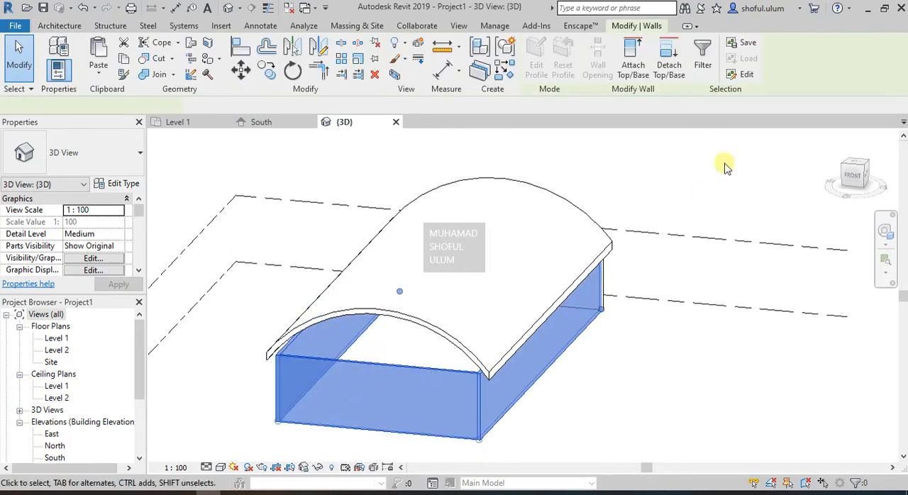
pyautogui.click(641, 69)
pyautogui.click(413, 313)
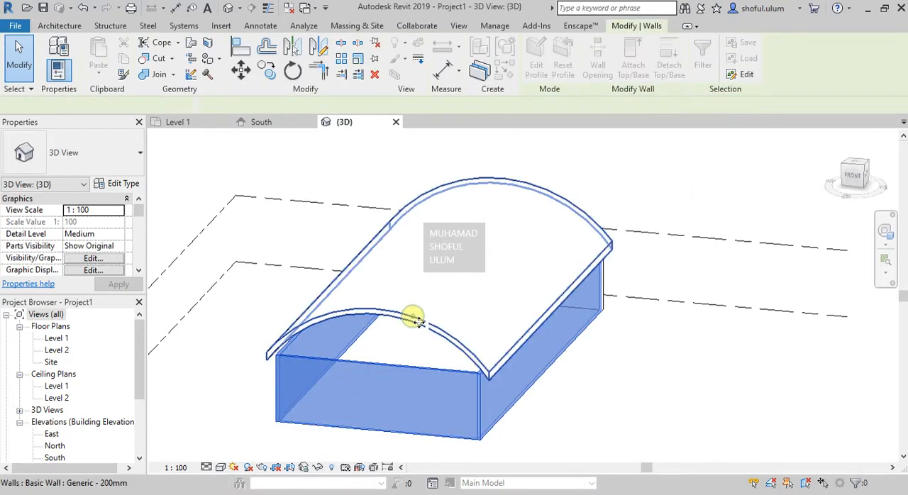
# - Try to extend the roof's front overhang to an Extrusion Start of about -149 using its shape handle in 3D
pyautogui.scroll(3, 428, 339)
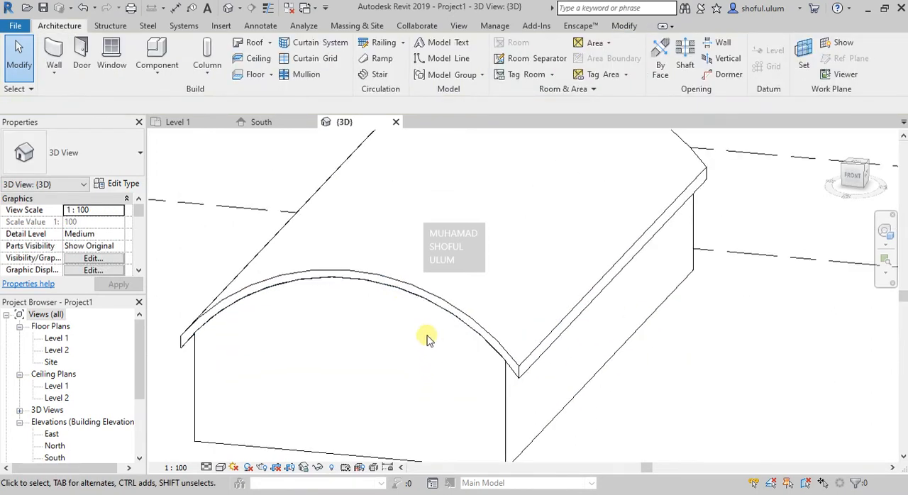
pyautogui.click(883, 231)
pyautogui.click(695, 299)
pyautogui.moveTo(694, 300); pyautogui.dragTo(603, 283)
pyautogui.hotkey('shift', 'w')
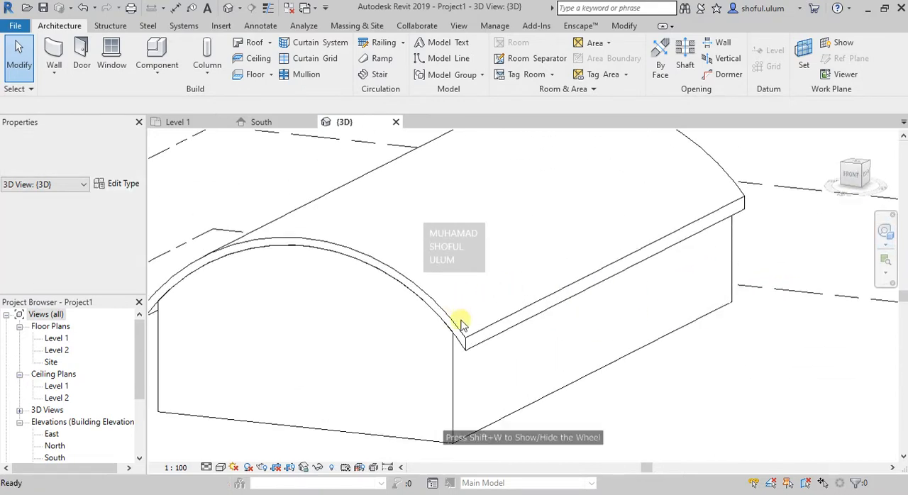
pyautogui.click(461, 326)
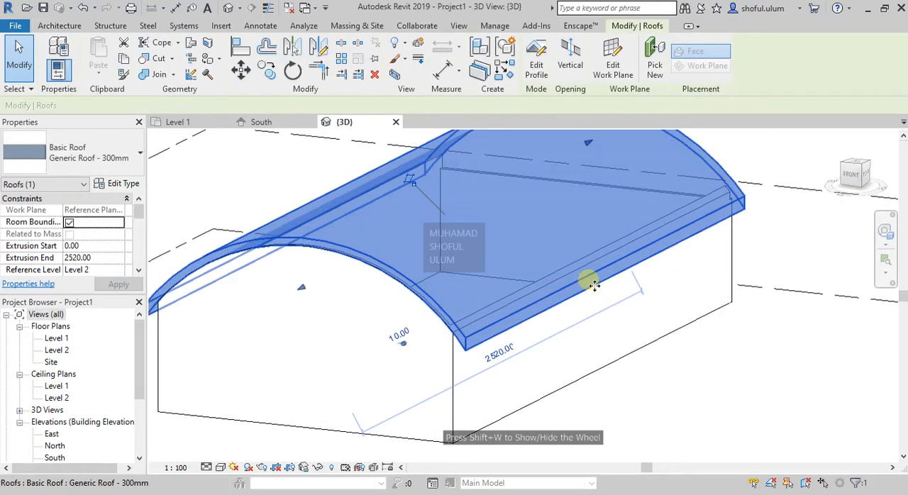
pyautogui.scroll(-3, 592, 284)
pyautogui.scroll(3, 412, 262)
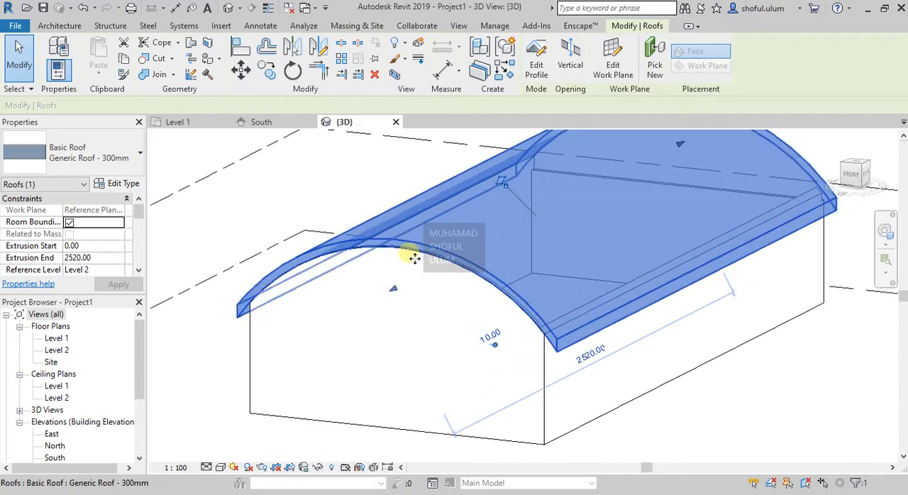
pyautogui.moveTo(391, 290); pyautogui.dragTo(325, 333)
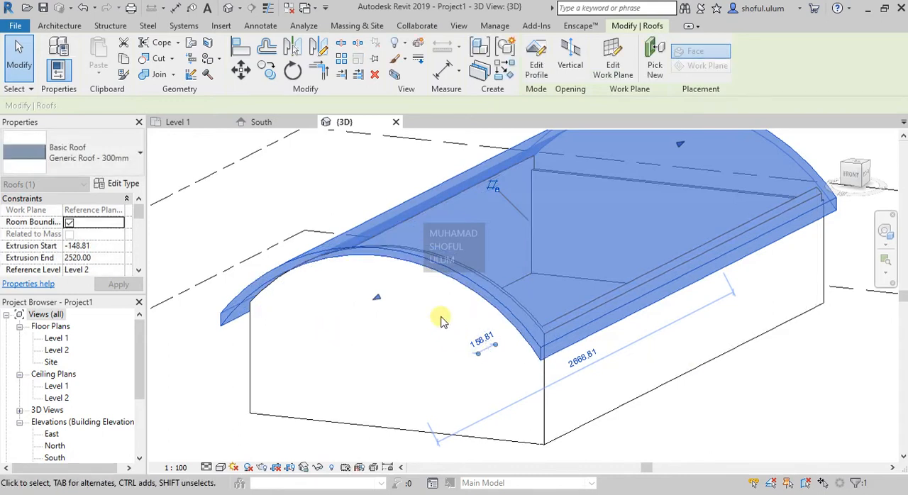
pyautogui.press('Escape')
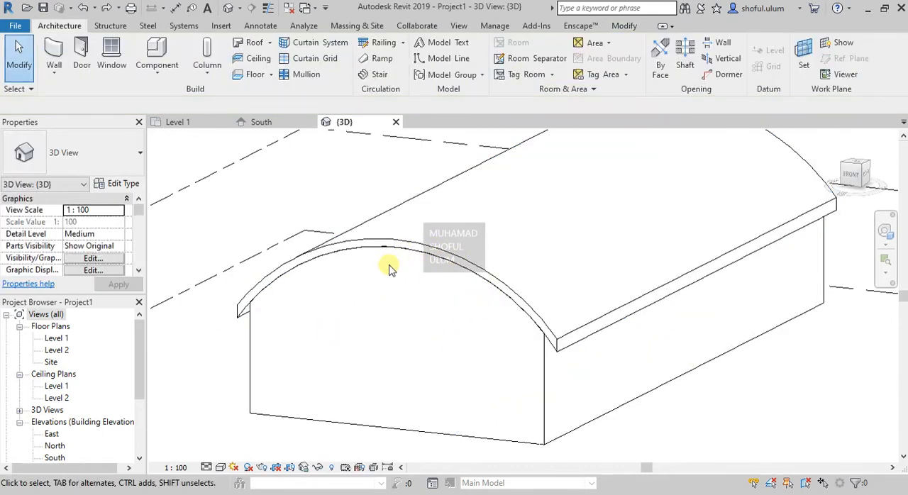
# - Open the East elevation and extend the arched roof's front end to about 179 beyond the front wall
pyautogui.scroll(-1, 55, 431)
pyautogui.click(52, 423)
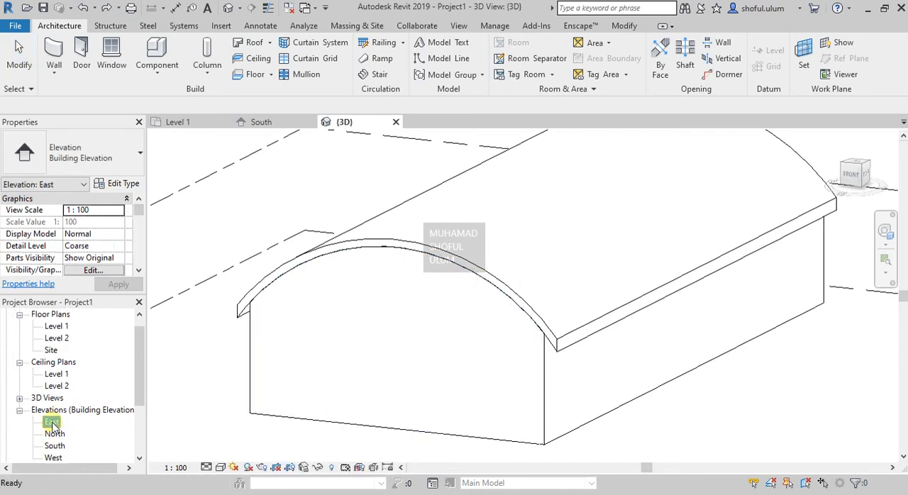
pyautogui.doubleClick(52, 423)
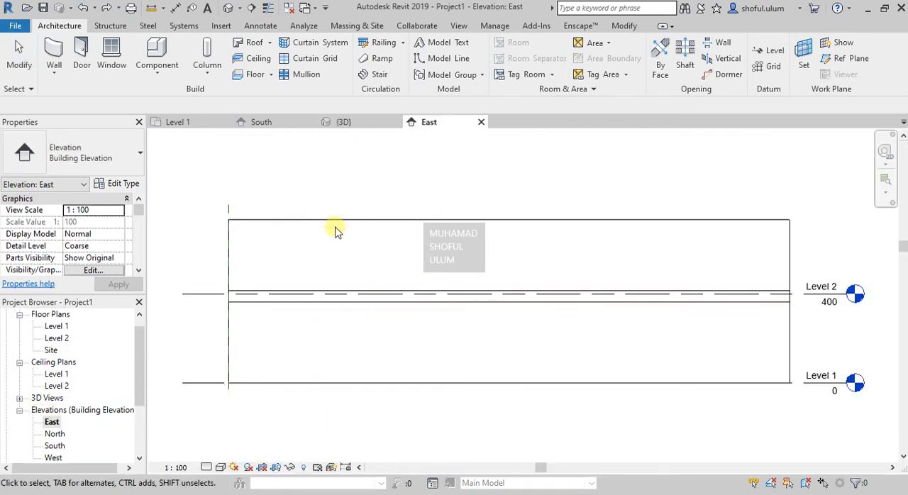
pyautogui.click(334, 221)
pyautogui.scroll(-1, 648, 371)
pyautogui.scroll(2, 301, 320)
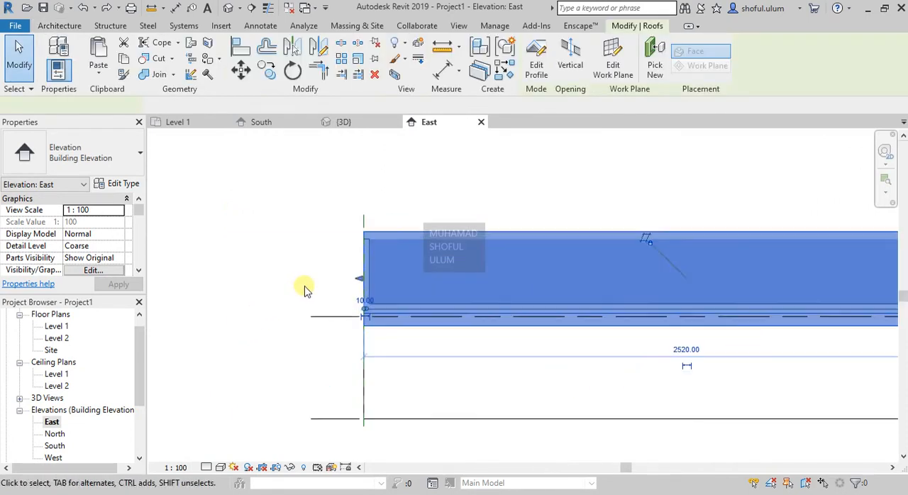
pyautogui.scroll(2, 318, 296)
pyautogui.moveTo(386, 263); pyautogui.dragTo(312, 269)
# - Try to set the roof's front overhang to 150 through its temporary dimension
pyautogui.click(349, 307)
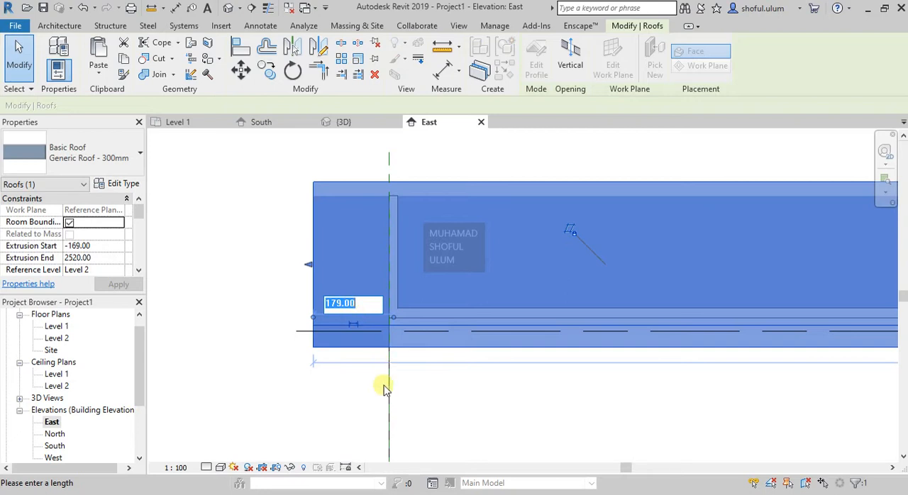
pyautogui.write('150')
pyautogui.press('Return')
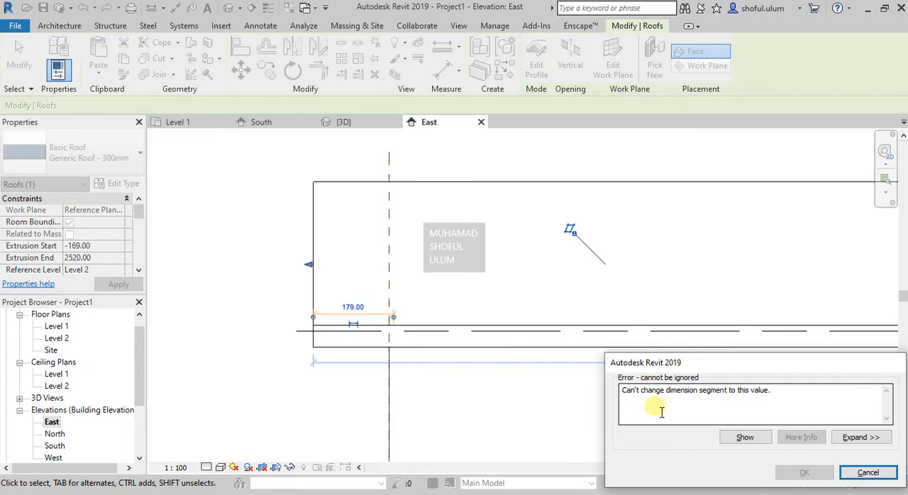
pyautogui.click(867, 474)
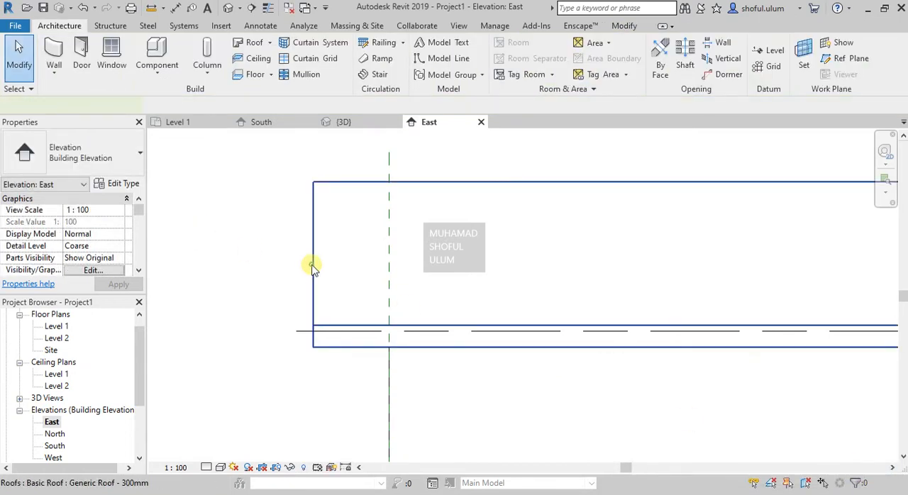
# - Pull the roof's front end back in the East elevation until its overhang is 150
pyautogui.click(365, 284)
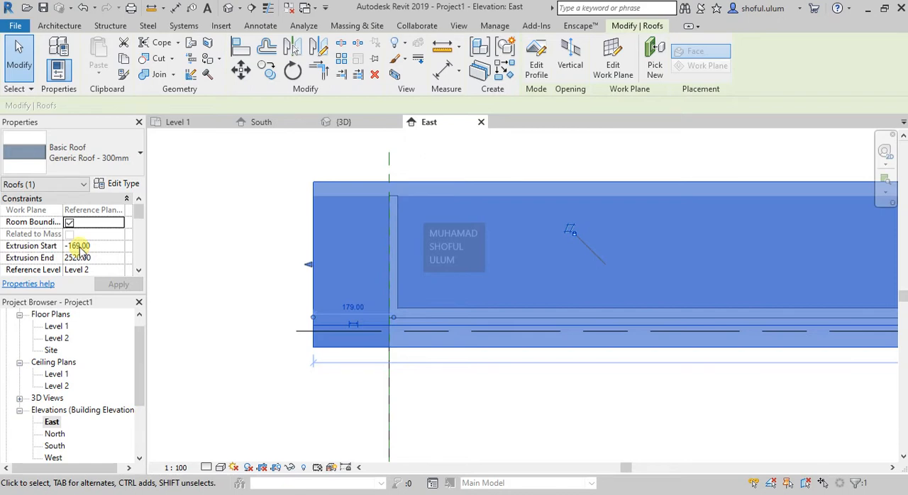
pyautogui.moveTo(310, 262); pyautogui.dragTo(327, 274)
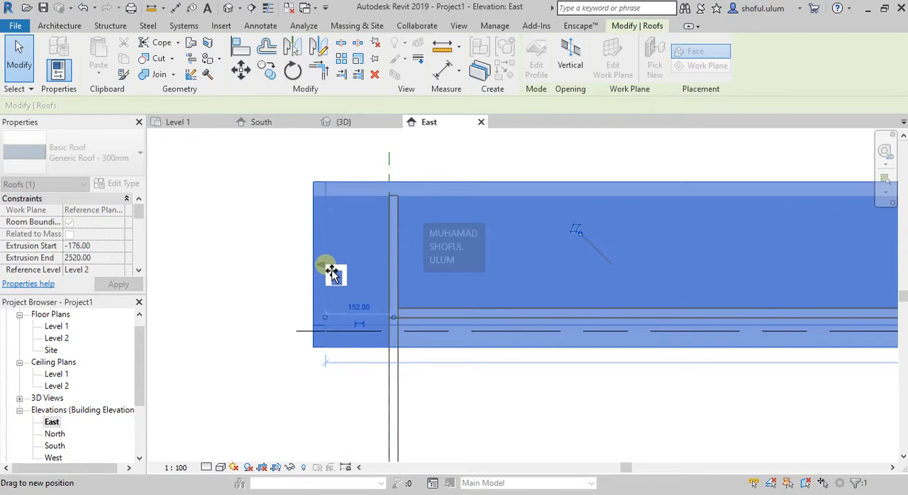
pyautogui.moveTo(332, 270); pyautogui.dragTo(324, 264)
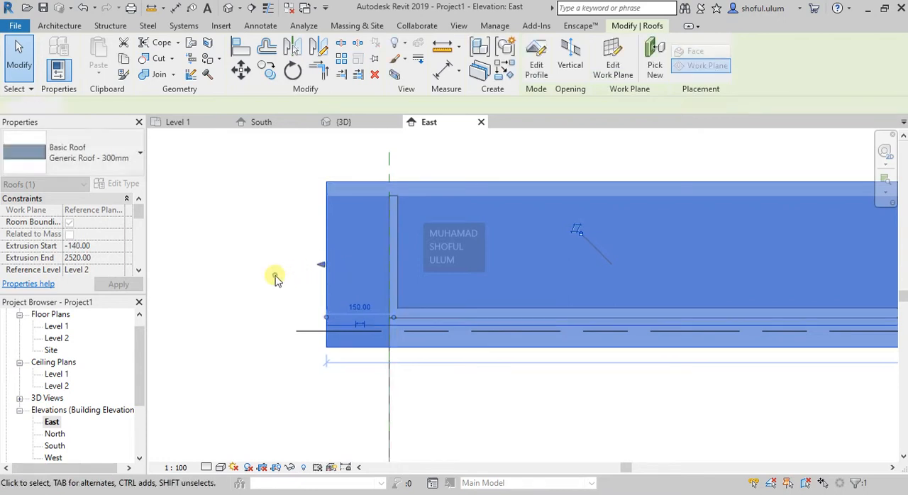
pyautogui.click(278, 279)
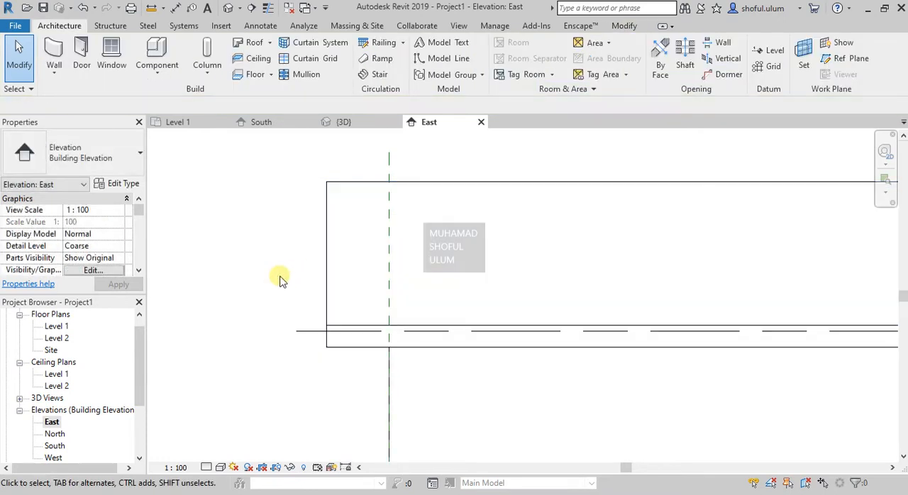
# - Examine the roof's constraint, construction and dimension properties, and check the front overhang in the 3D view
pyautogui.click(330, 273)
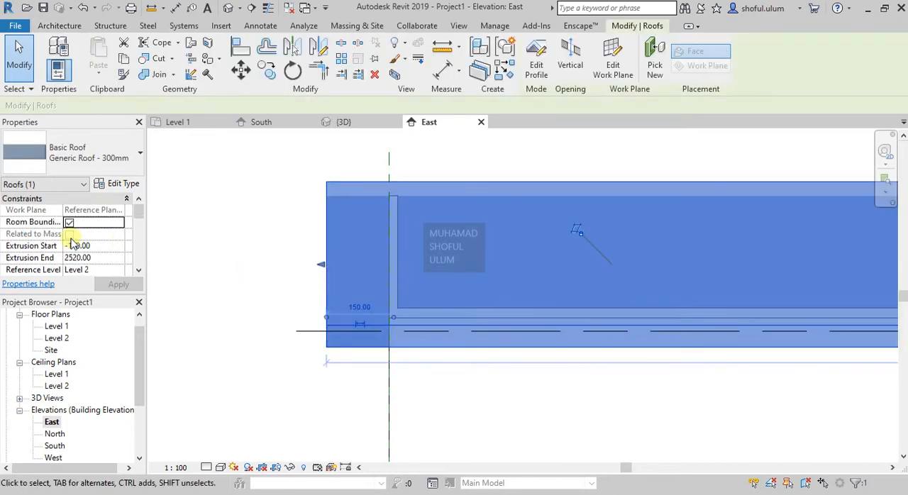
pyautogui.scroll(-5, 76, 245)
pyautogui.scroll(3, 78, 247)
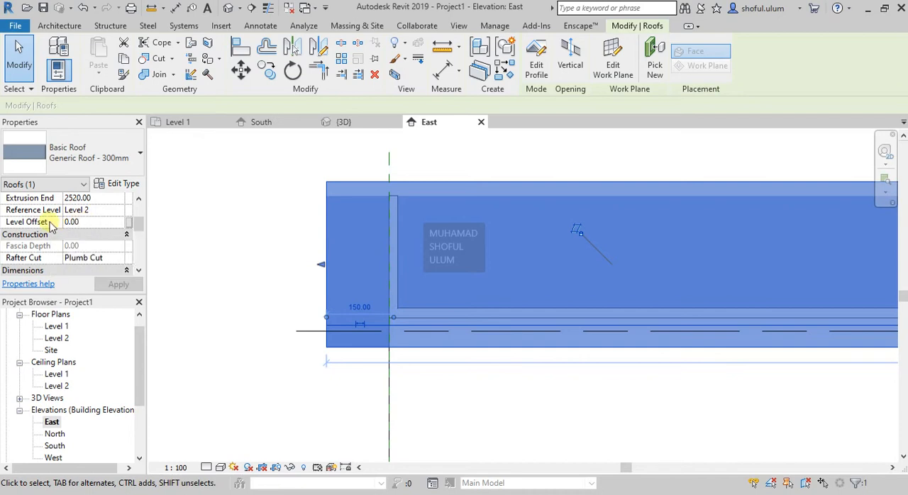
pyautogui.scroll(-5, 97, 240)
pyautogui.click(256, 344)
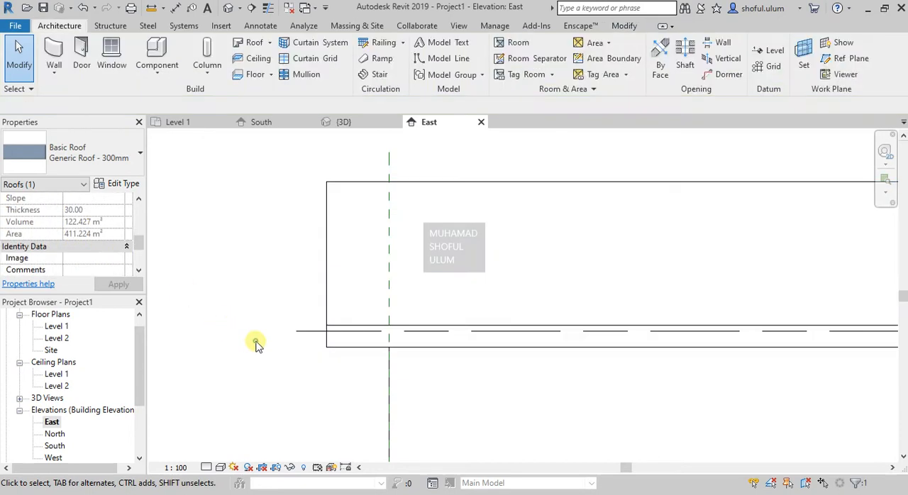
pyautogui.scroll(-2, 256, 342)
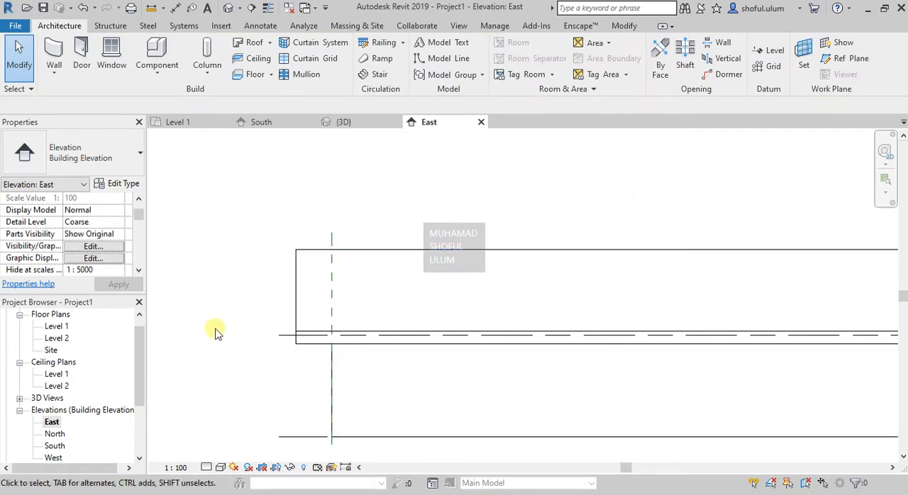
pyautogui.click(335, 122)
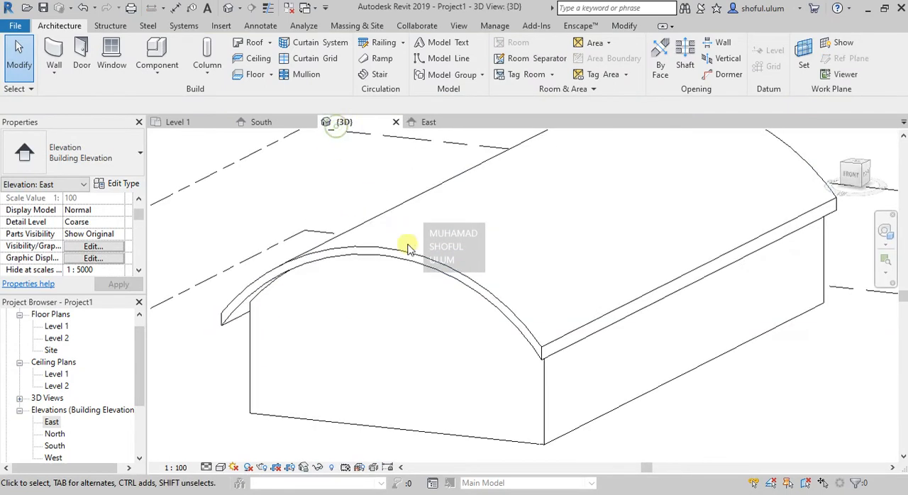
pyautogui.scroll(-3, 450, 304)
pyautogui.scroll(-1, 451, 310)
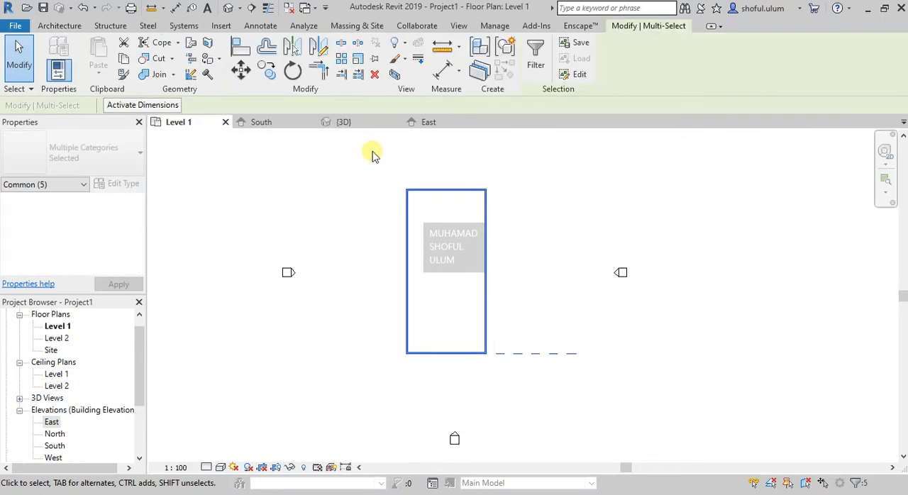
# - Select the whole building with its roof in 3D and move it about 1458 to the left in the Level 1 plan
pyautogui.scroll(1, 450, 330)
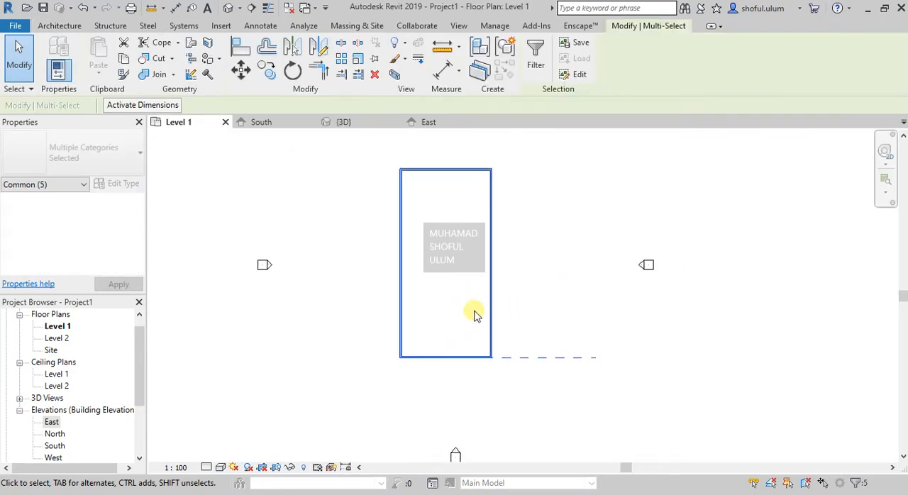
pyautogui.click(328, 126)
pyautogui.click(543, 406)
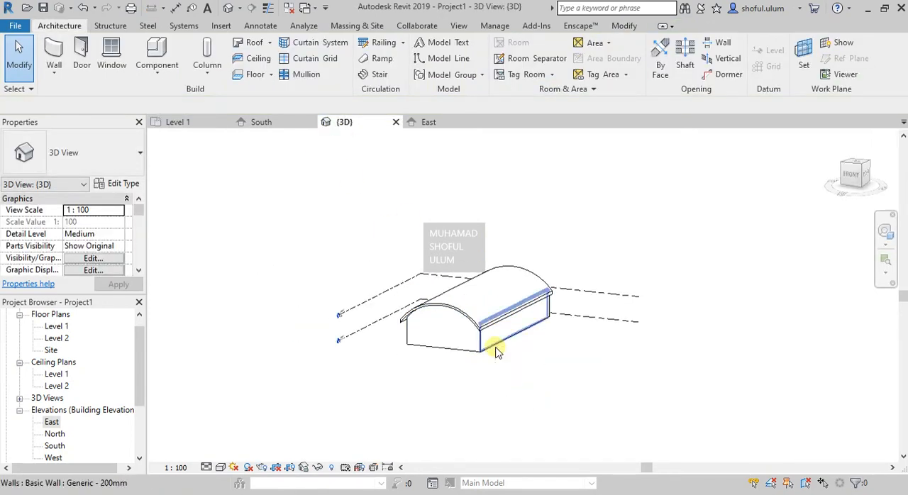
pyautogui.moveTo(384, 395); pyautogui.dragTo(557, 243)
pyautogui.click(188, 125)
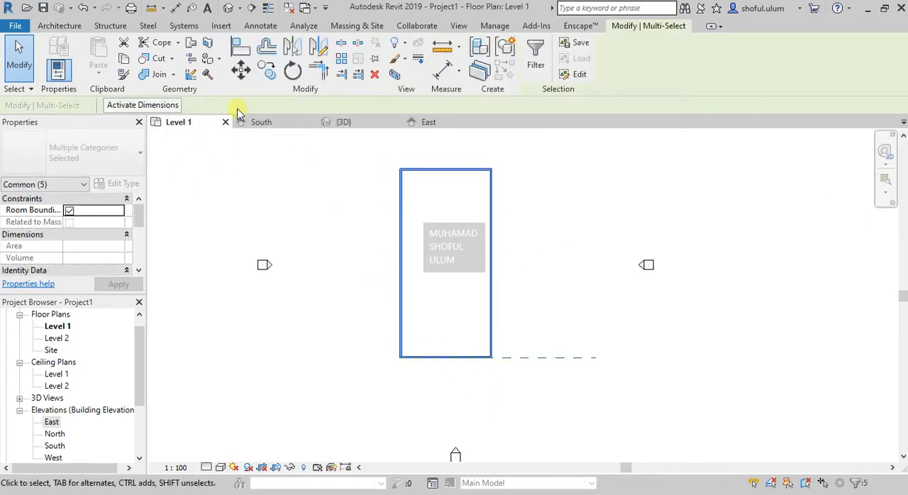
pyautogui.click(241, 68)
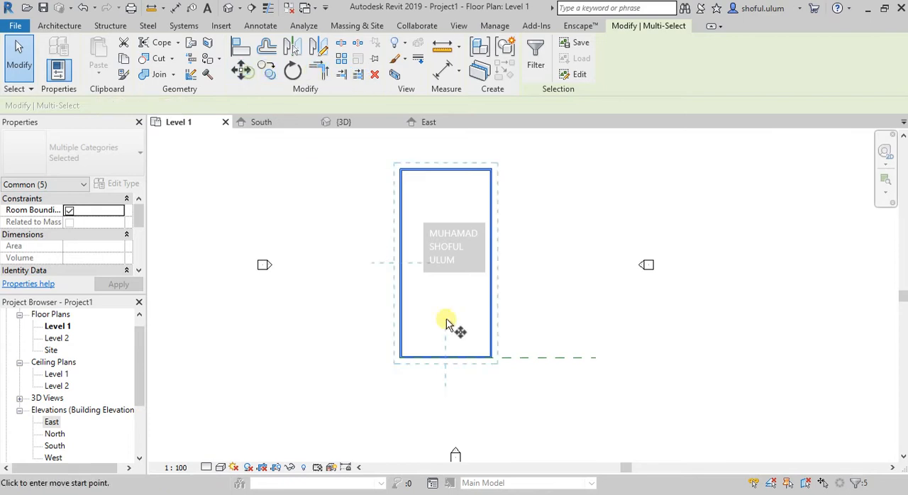
pyautogui.click(400, 343)
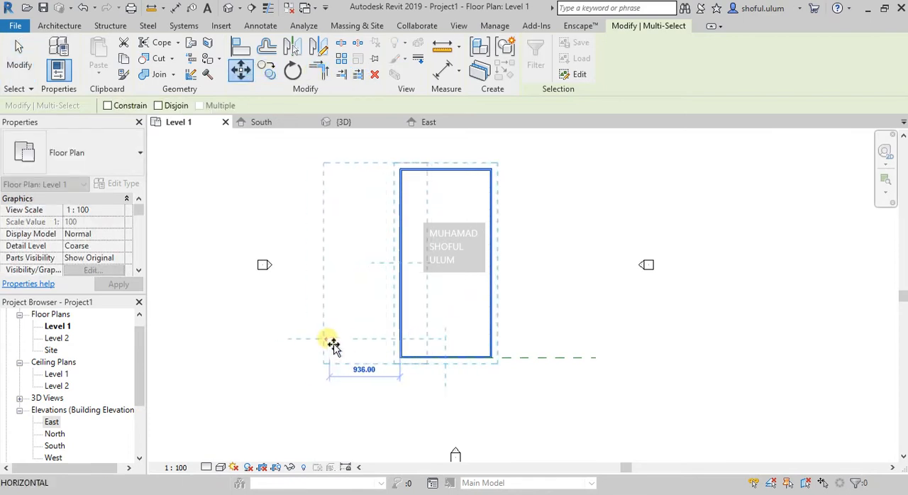
pyautogui.click(296, 346)
pyautogui.click(483, 325)
pyautogui.scroll(1, 480, 315)
pyautogui.scroll(-1, 419, 367)
pyautogui.scroll(1, 442, 226)
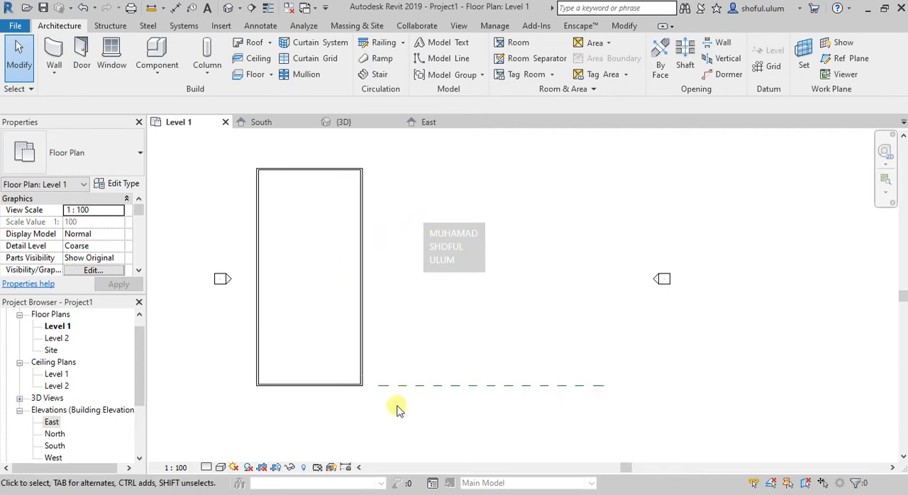
# - Copy the building's four walls about 2079 horizontally to the right in the Level 1 plan
pyautogui.moveTo(242, 412); pyautogui.dragTo(370, 147)
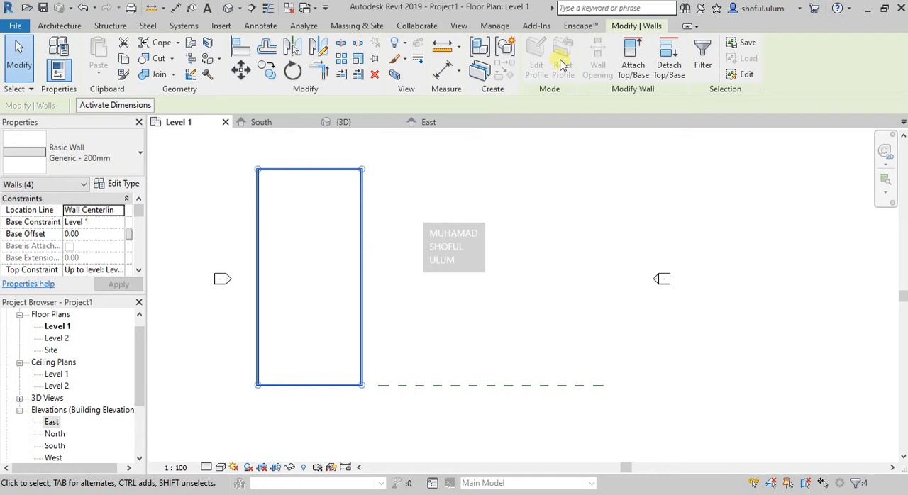
pyautogui.click(267, 69)
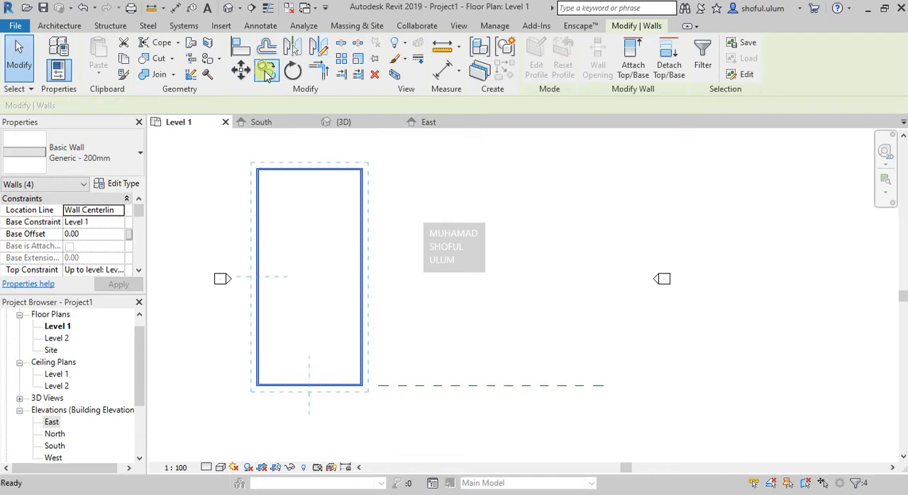
pyautogui.click(361, 232)
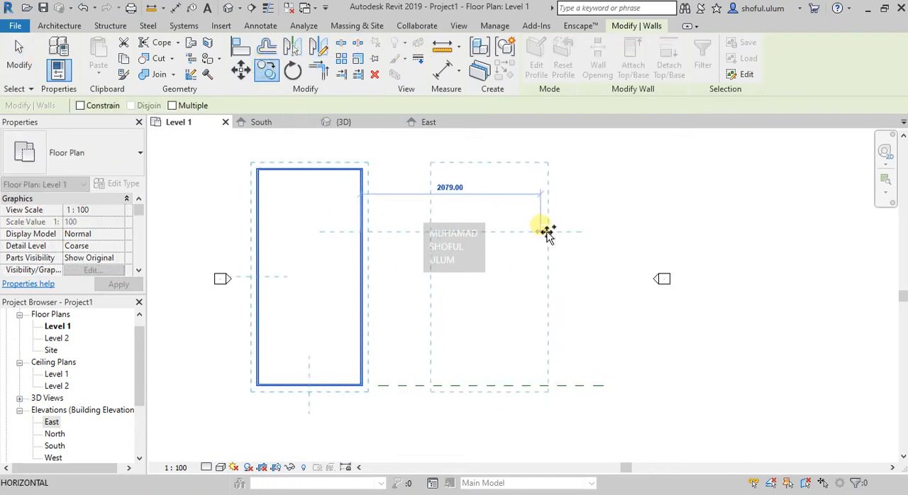
pyautogui.click(542, 226)
pyautogui.click(561, 290)
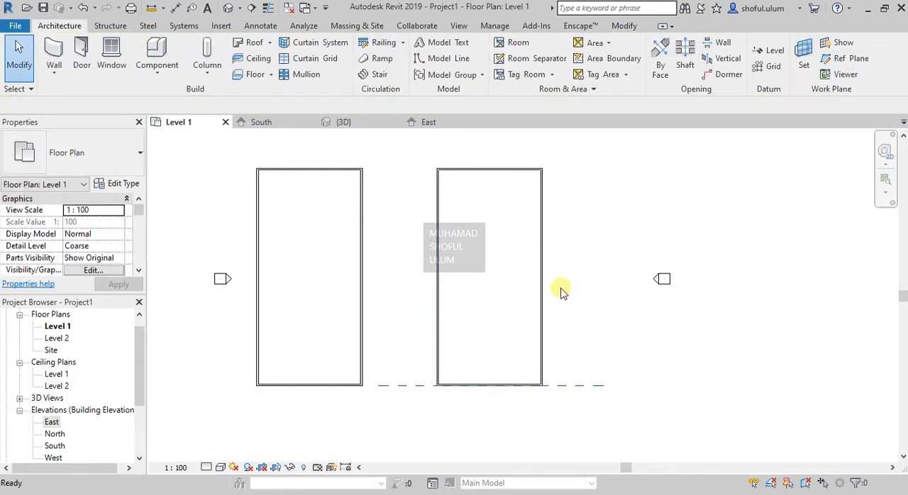
# - Start a new in-place mass named ata in the Level 1 plan
pyautogui.scroll(1, 560, 312)
pyautogui.scroll(1, 561, 313)
pyautogui.scroll(-2, 557, 314)
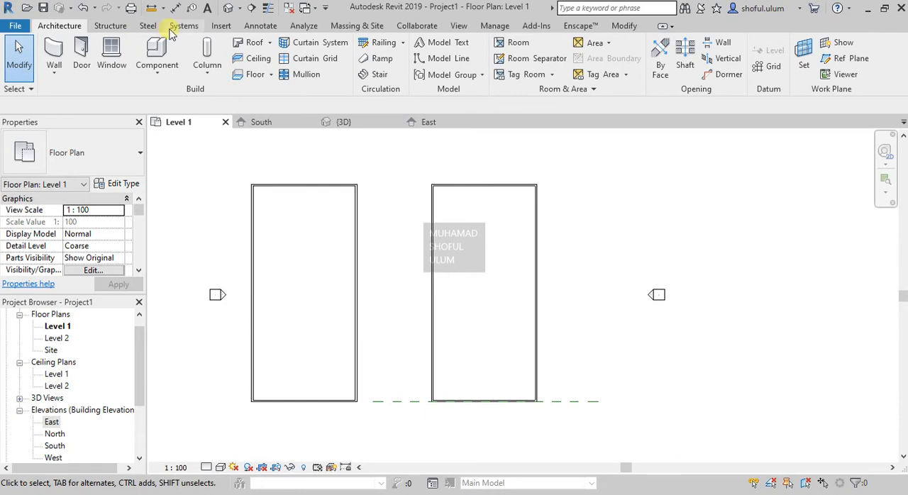
pyautogui.click(268, 43)
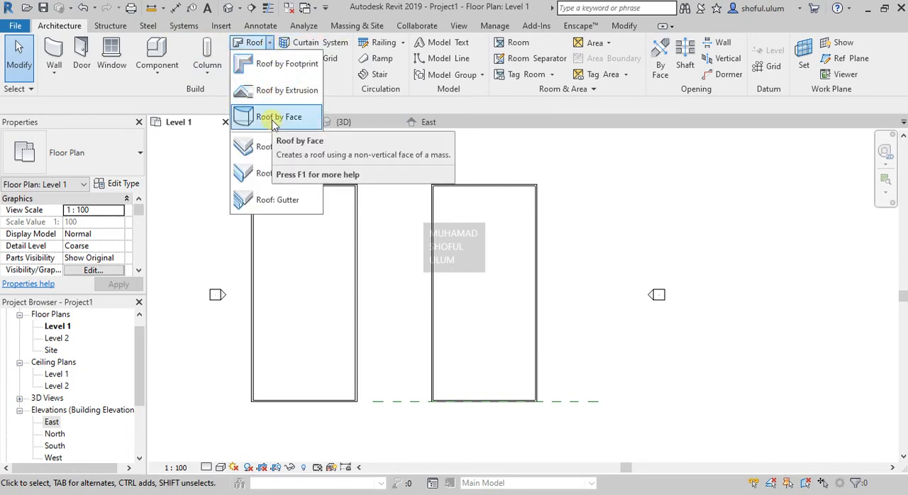
pyautogui.click(436, 112)
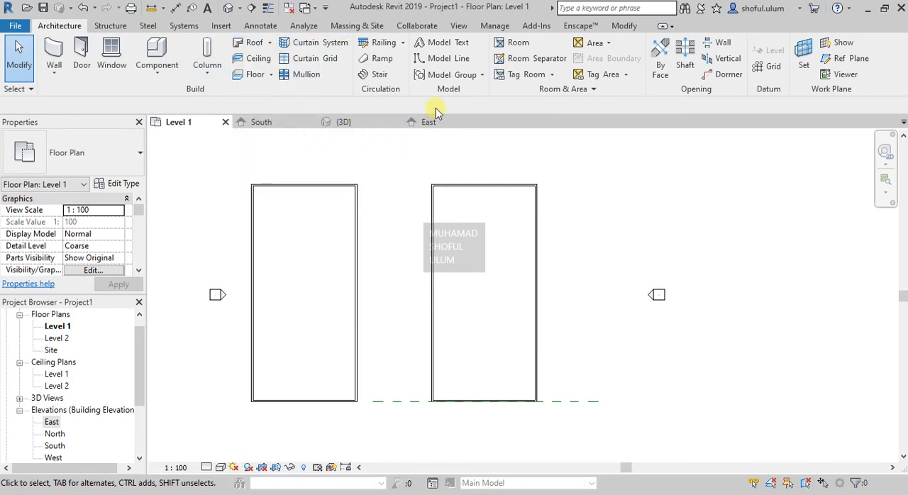
pyautogui.click(364, 27)
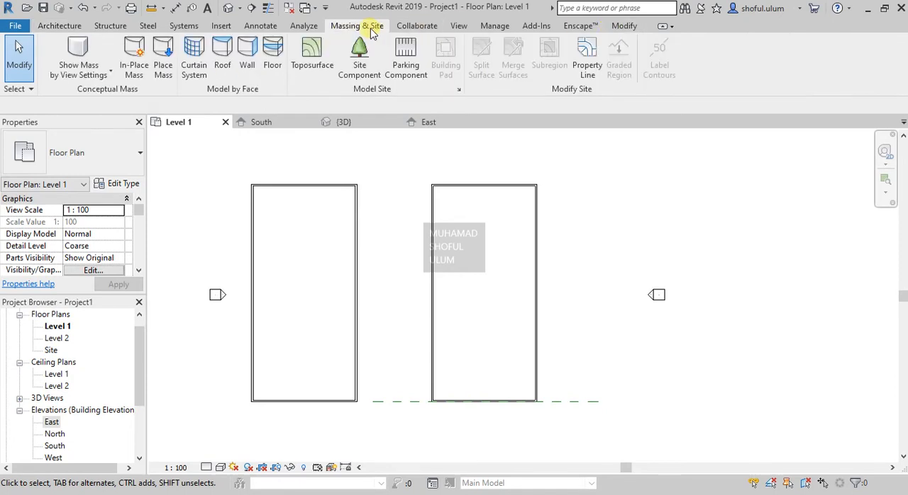
pyautogui.click(134, 69)
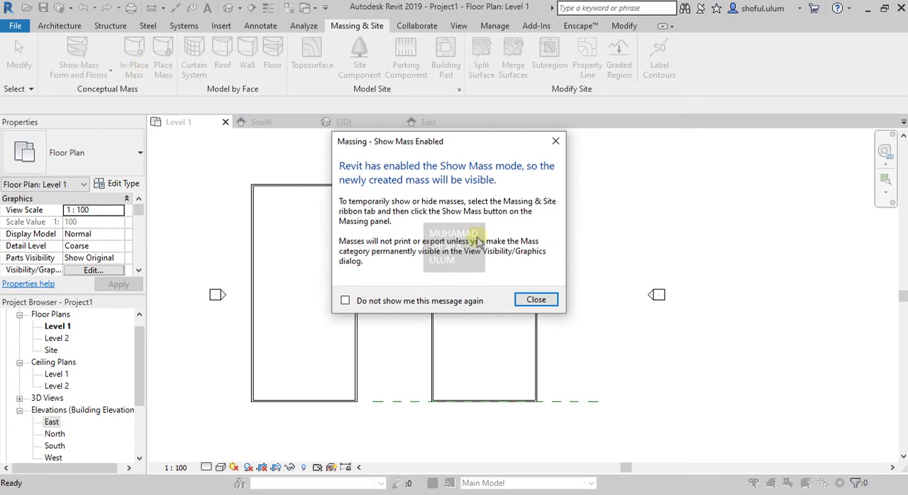
pyautogui.click(550, 302)
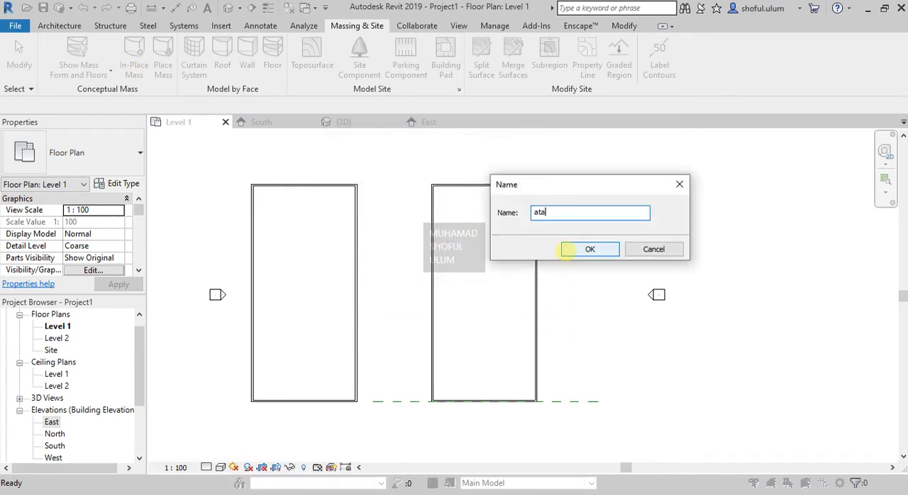
pyautogui.click(568, 250)
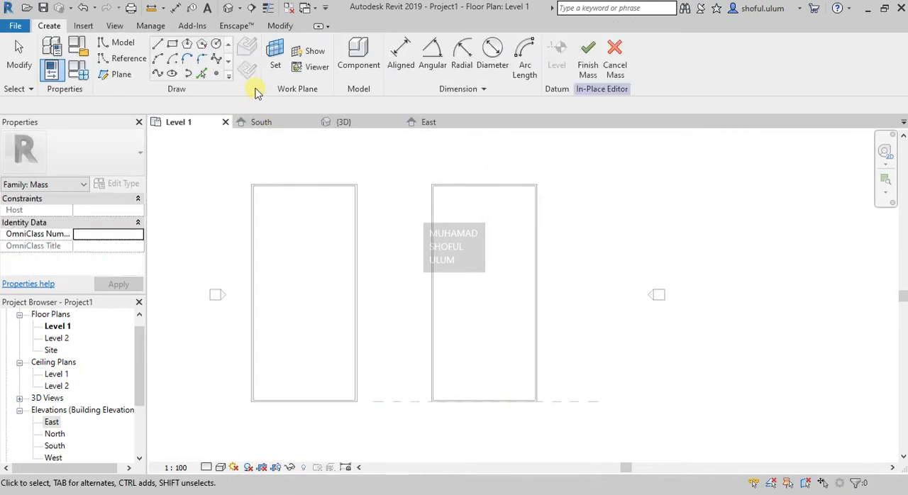
# - Draw a horizontal reference plane along the copied building's front wall, extending past both of its corners
pyautogui.click(117, 78)
pyautogui.click(432, 402)
pyautogui.click(415, 403)
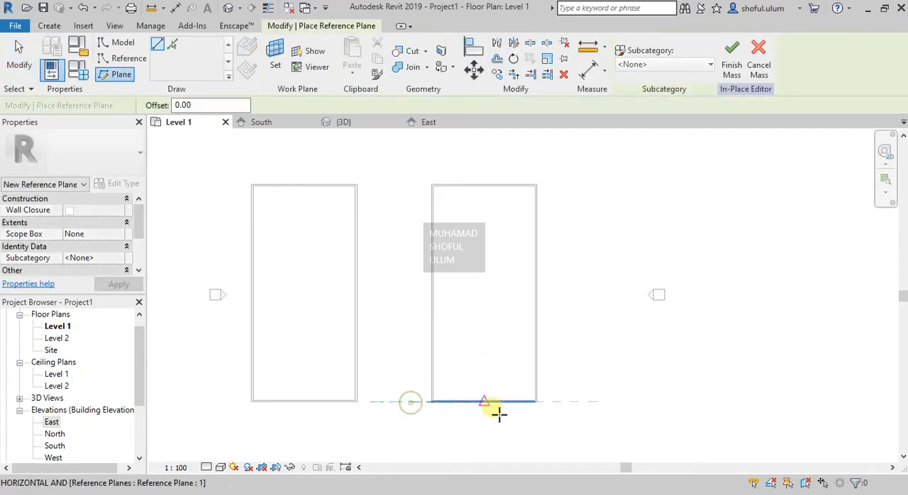
pyautogui.click(645, 403)
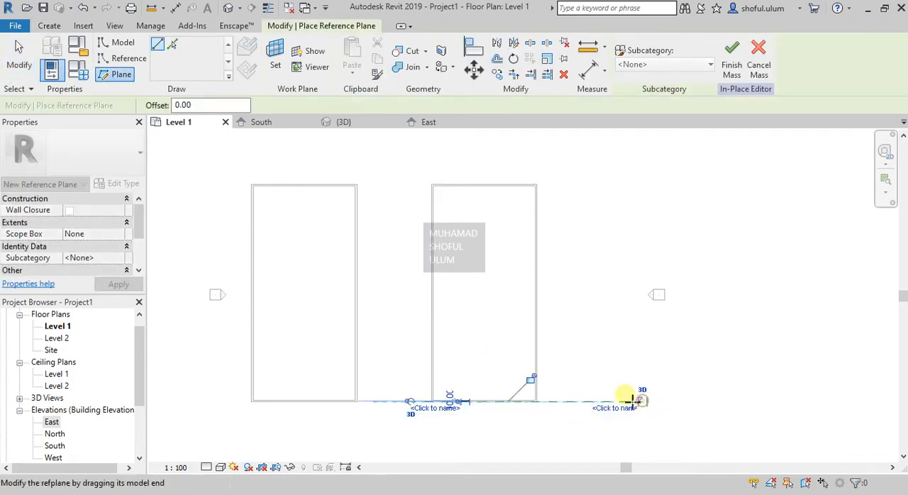
# - Draw two more horizontal reference planes across the copied building, one through its middle and one along its back wall
pyautogui.click(408, 293)
pyautogui.click(643, 294)
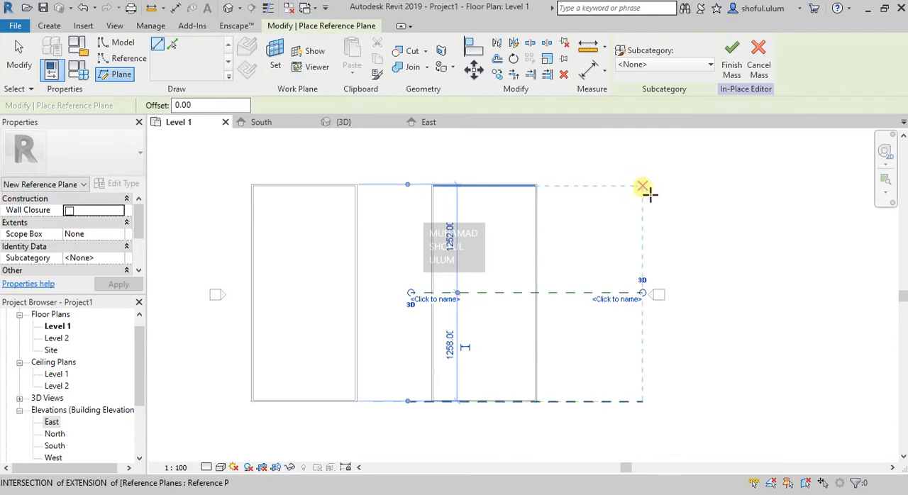
pyautogui.click(644, 188)
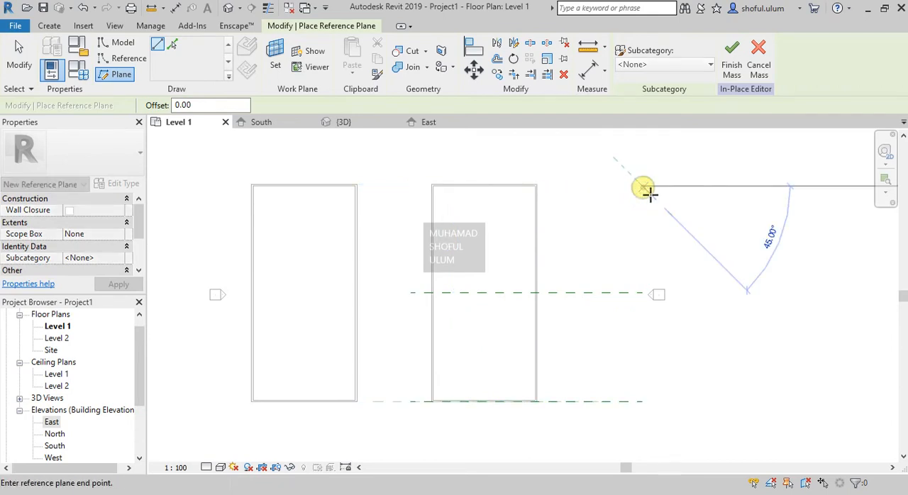
pyautogui.click(412, 186)
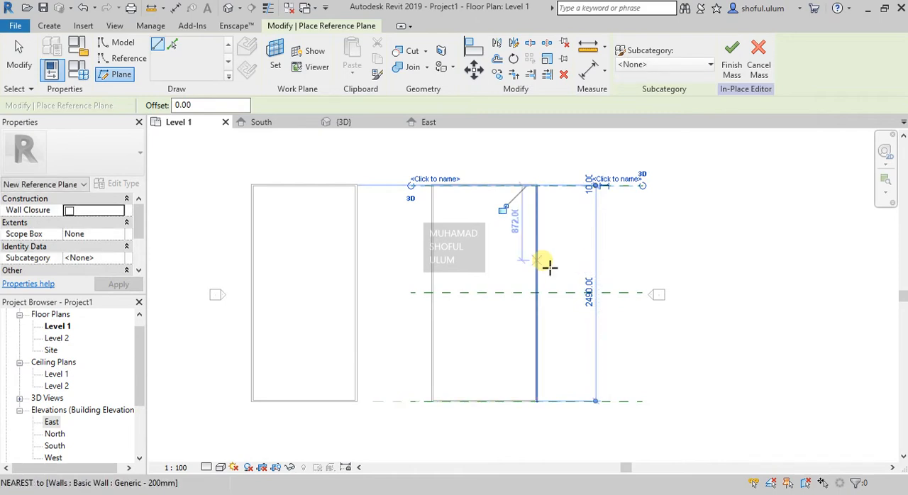
pyautogui.click(550, 267)
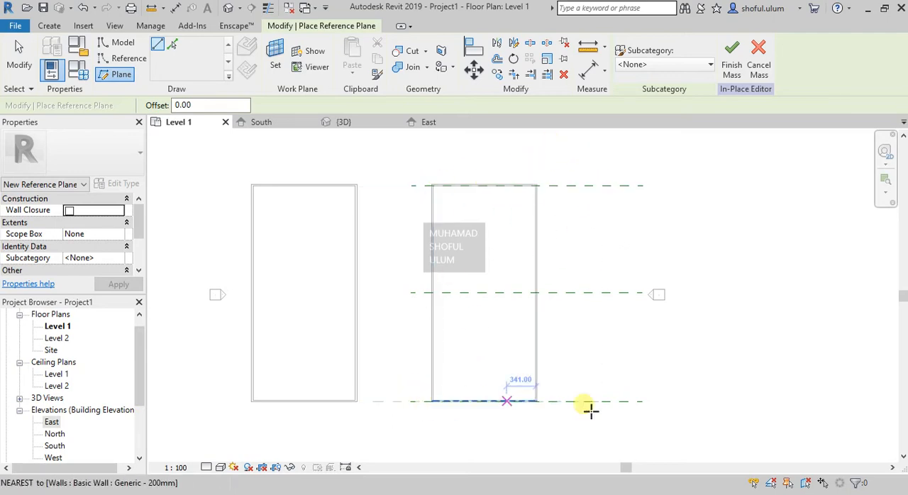
pyautogui.click(122, 42)
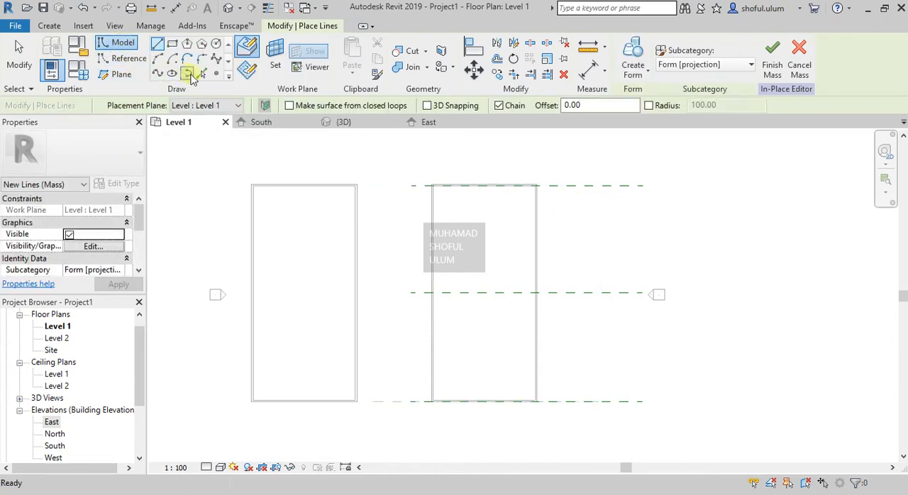
pyautogui.click(248, 73)
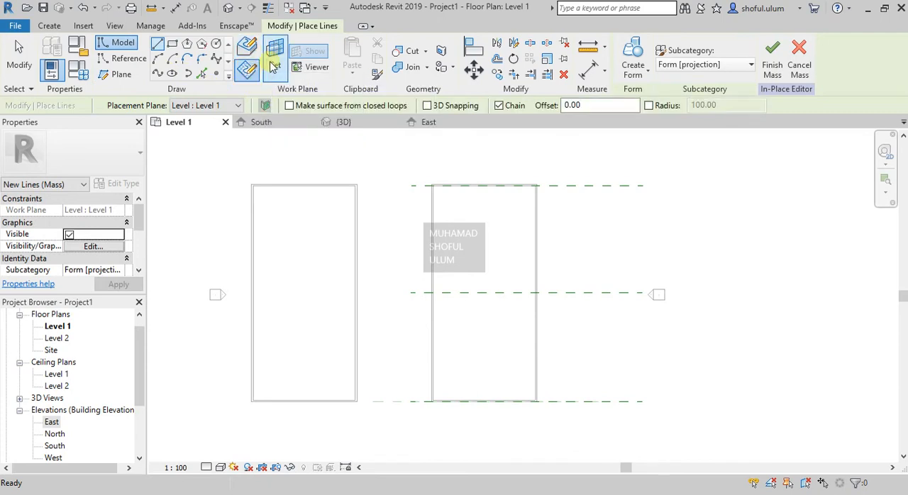
pyautogui.click(273, 66)
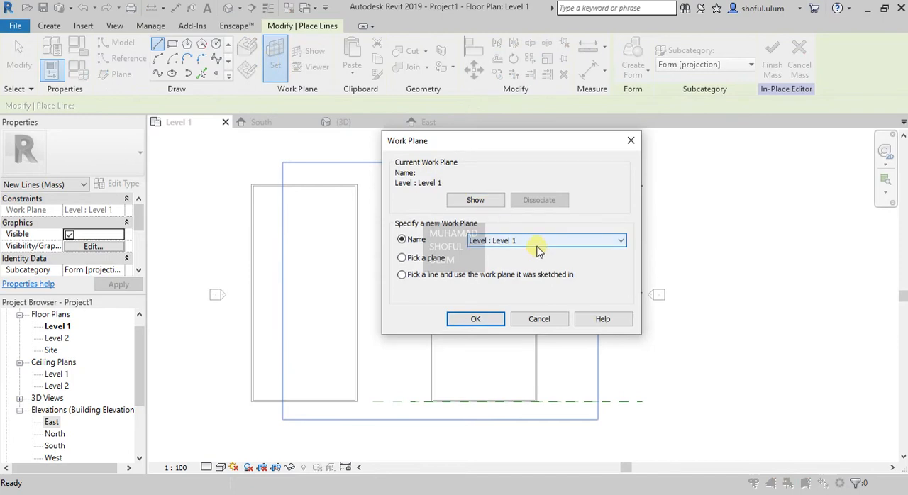
pyautogui.click(549, 319)
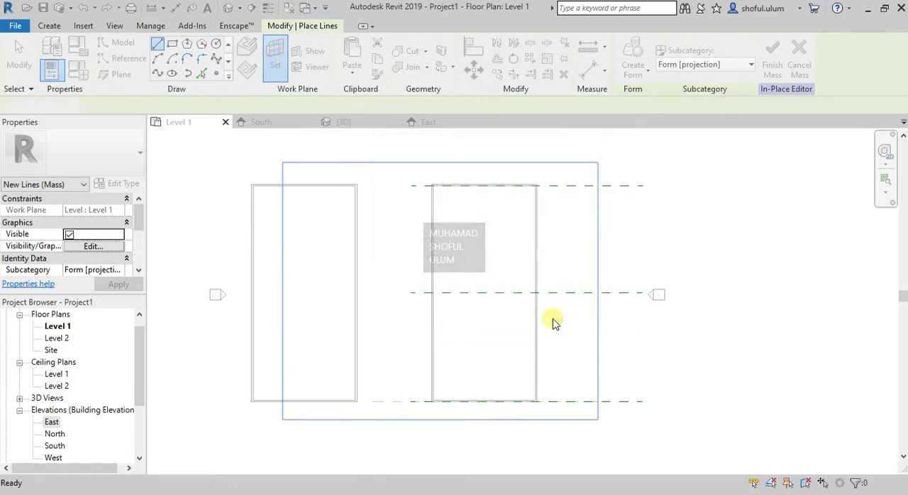
pyautogui.press('Escape')
# - Try to name the reference plane along the copied building's front wall 1
pyautogui.click(625, 405)
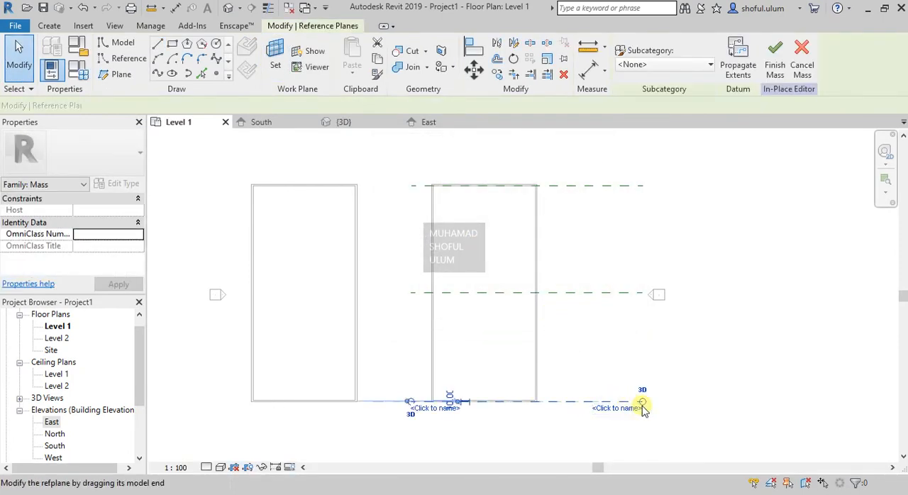
pyautogui.click(616, 409)
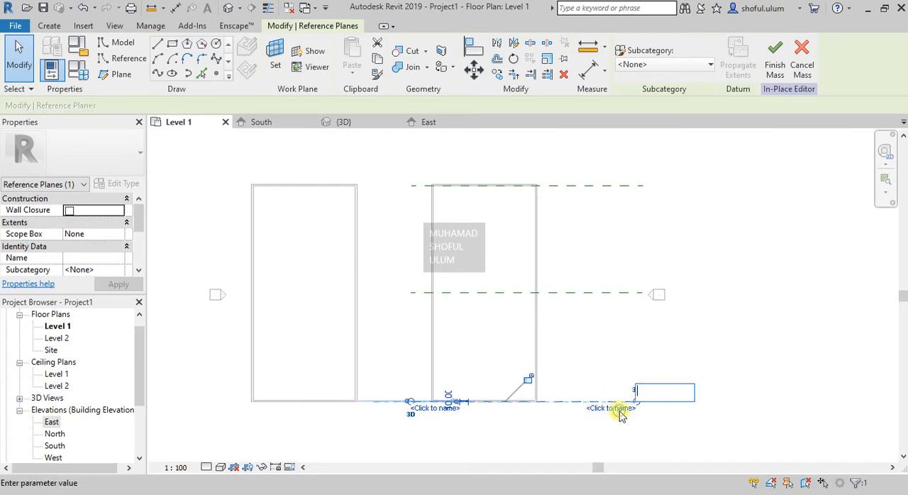
pyautogui.write('31')
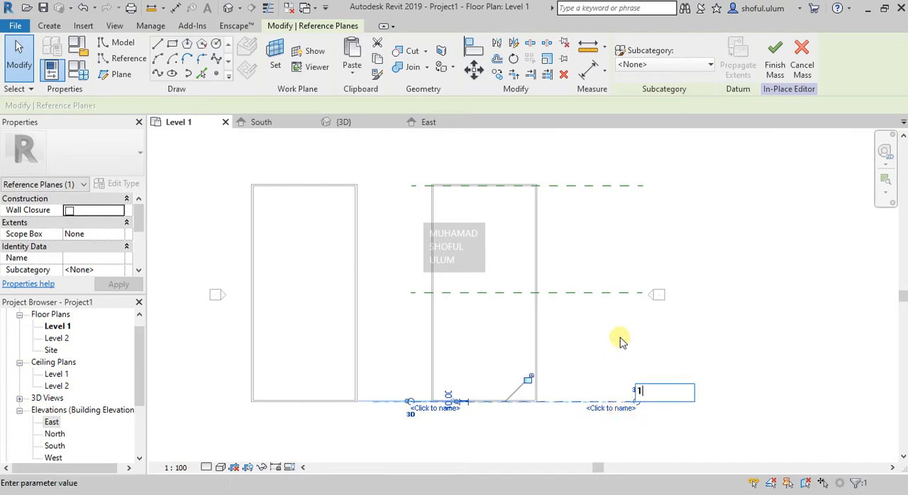
pyautogui.click(641, 300)
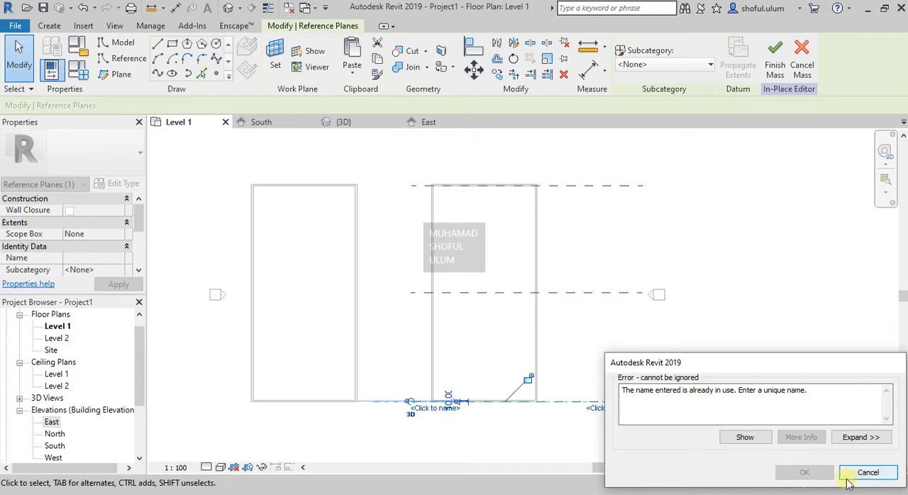
pyautogui.click(868, 472)
# - Name the front, middle and back reference planes of the copied building 2, 3 and 4
pyautogui.click(628, 404)
pyautogui.click(625, 409)
pyautogui.write('3D')
pyautogui.press('Return')
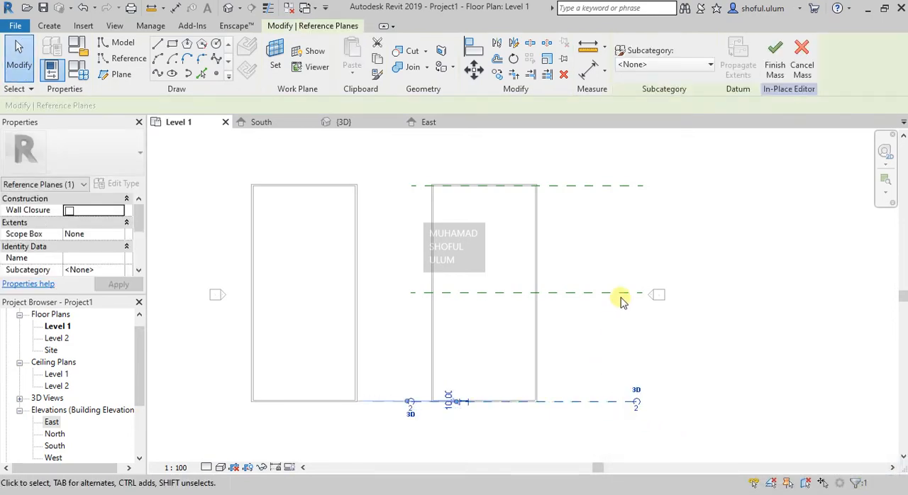
pyautogui.click(623, 294)
pyautogui.click(617, 298)
pyautogui.write('3D')
pyautogui.press('Return')
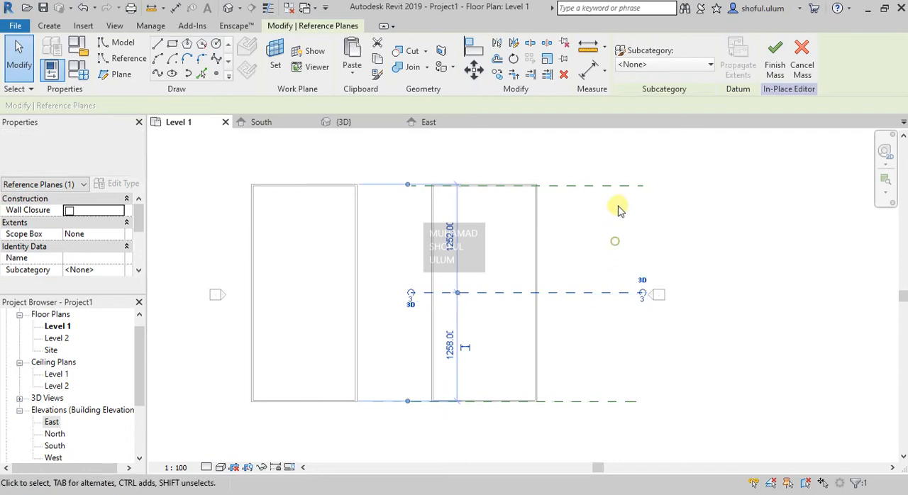
pyautogui.click(610, 188)
pyautogui.click(628, 179)
pyautogui.press('Escape')
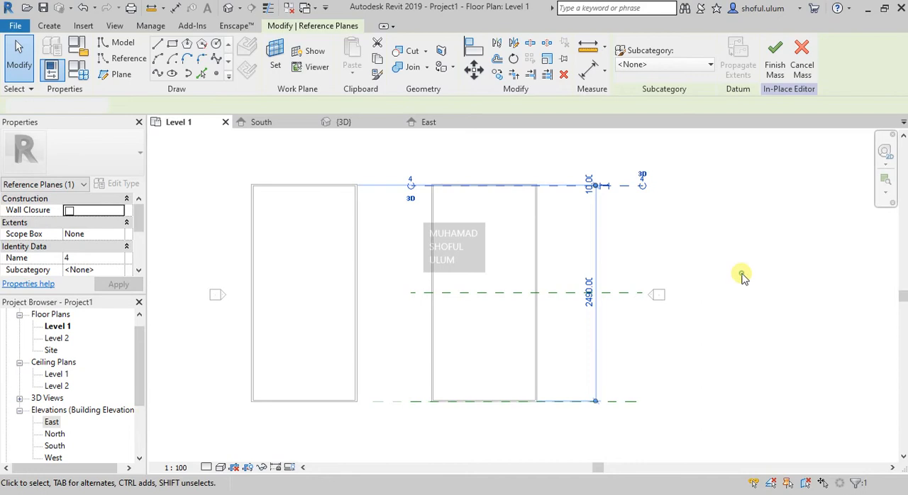
pyautogui.press('Escape')
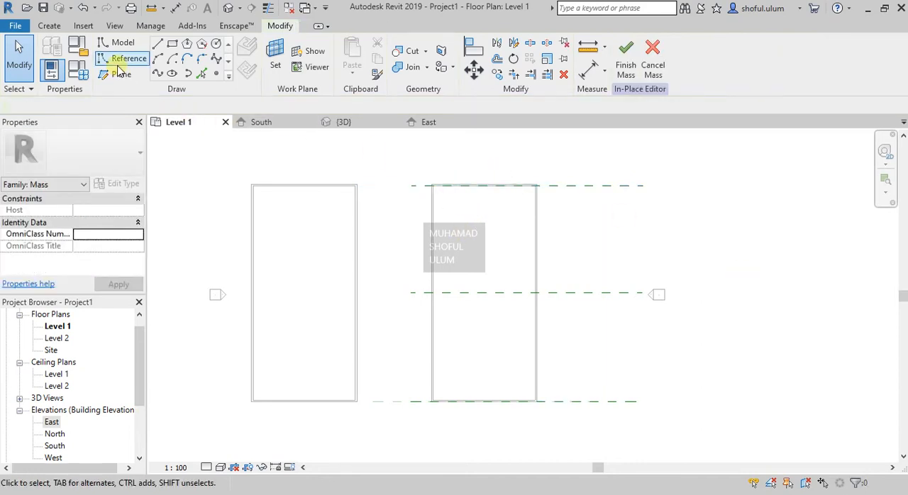
# - Start a model line on a work plane chosen by name and open the North elevation for sketching
pyautogui.click(157, 45)
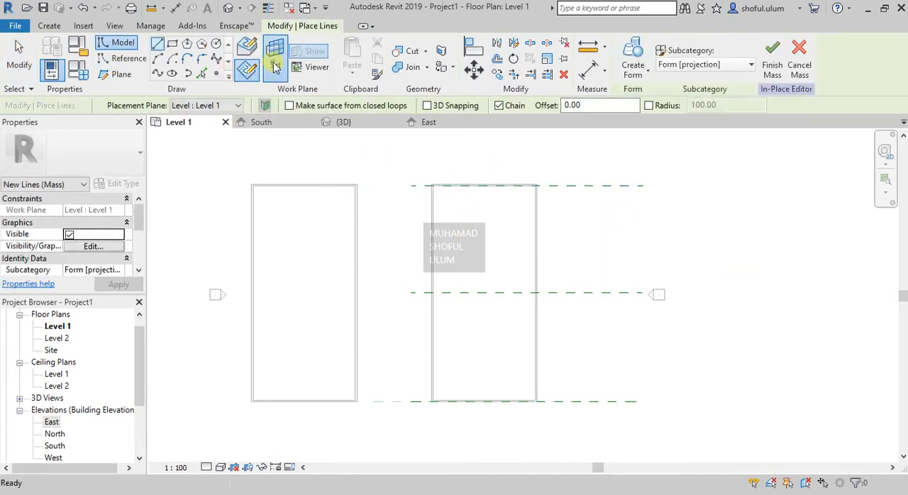
pyautogui.click(275, 57)
pyautogui.click(539, 242)
pyautogui.click(531, 271)
pyautogui.click(533, 240)
pyautogui.click(525, 279)
pyautogui.click(474, 325)
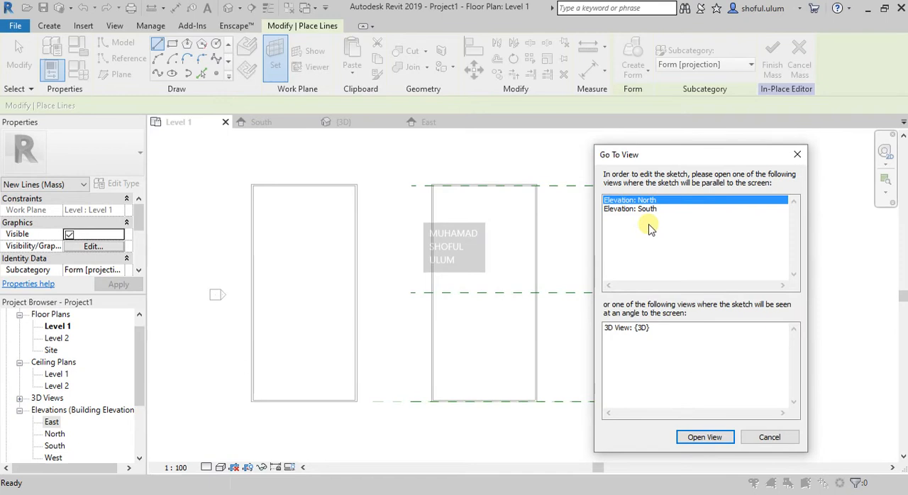
pyautogui.doubleClick(645, 202)
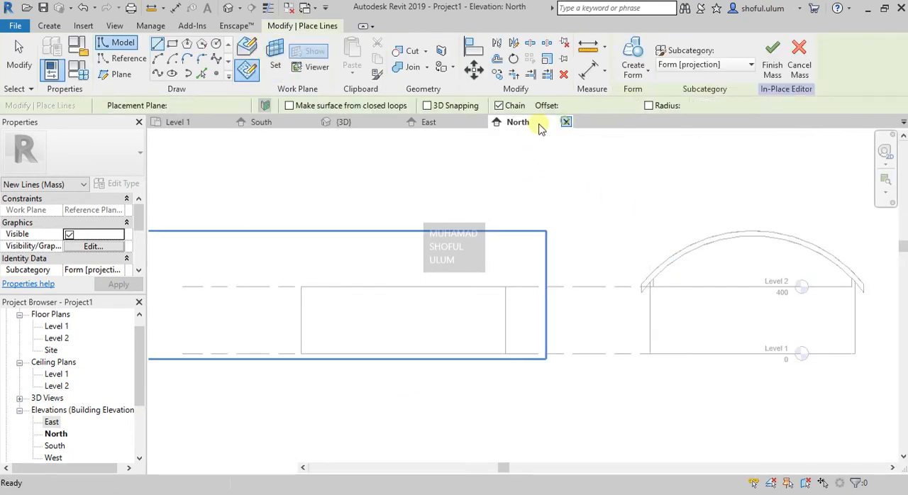
# - Close the North elevation, switch to South and set a named reference plane as the work plane
pyautogui.click(567, 122)
pyautogui.click(261, 122)
pyautogui.click(568, 327)
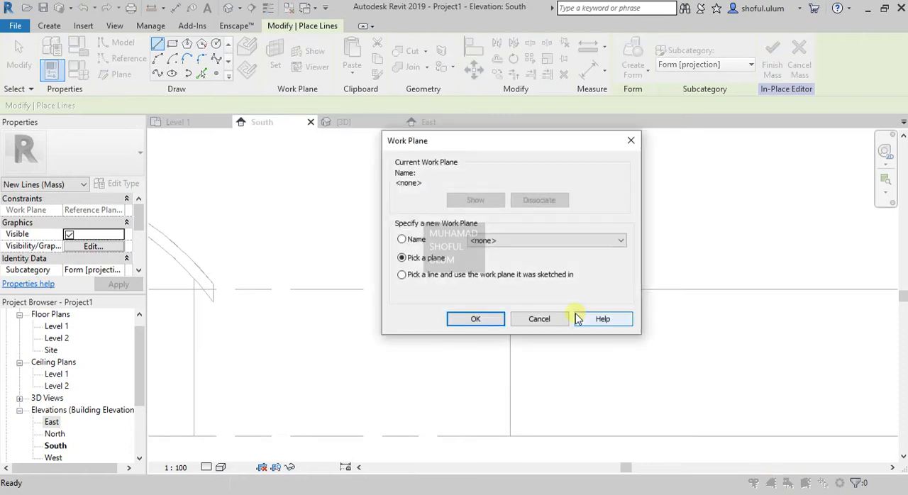
pyautogui.click(508, 241)
pyautogui.click(508, 284)
pyautogui.click(478, 318)
# - Draw a start-end-radius model arc of about 703 radius over the copied building, with both ends outside its side walls and below Level 2
pyautogui.scroll(-3, 340, 316)
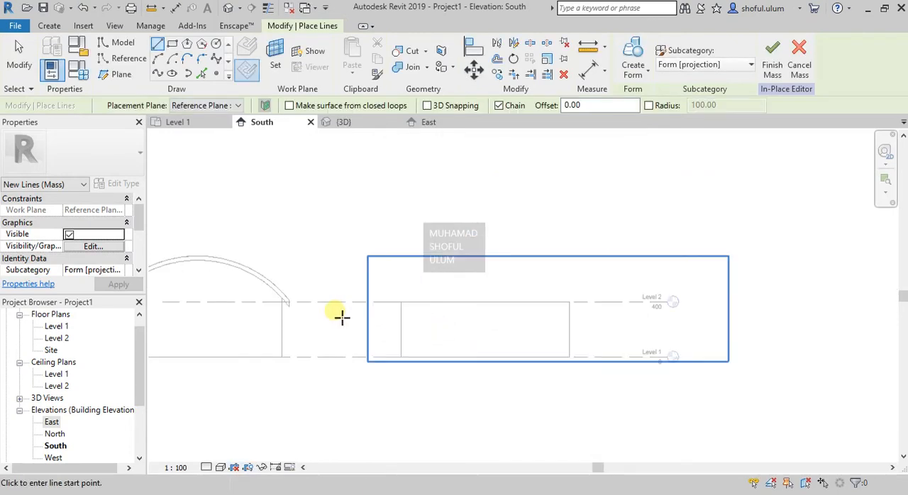
pyautogui.scroll(2, 567, 320)
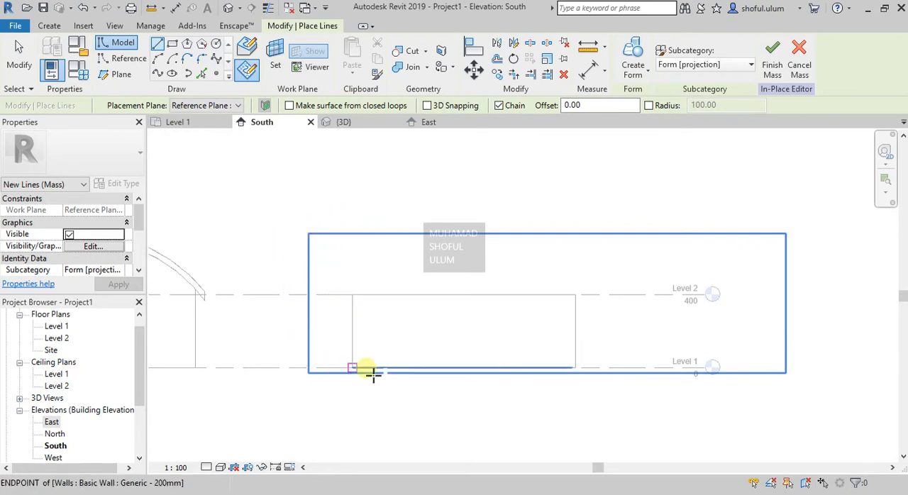
pyautogui.scroll(2, 386, 367)
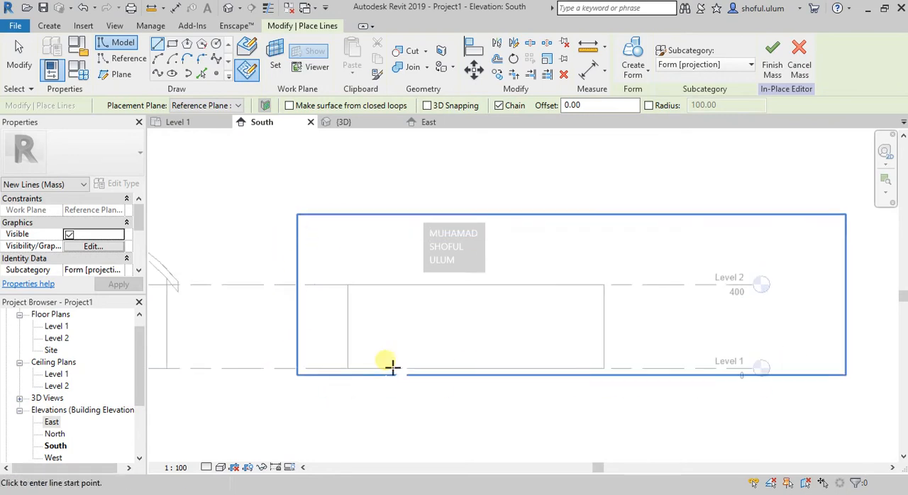
pyautogui.scroll(1, 380, 342)
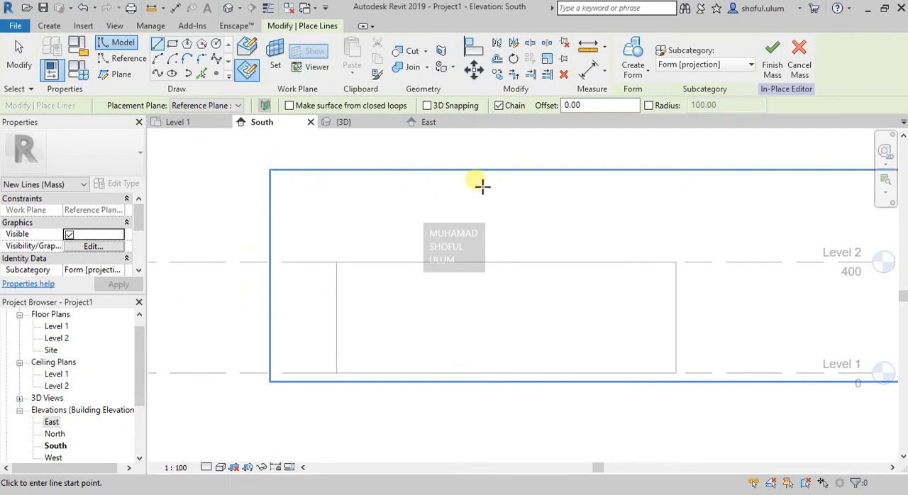
pyautogui.scroll(1, 630, 320)
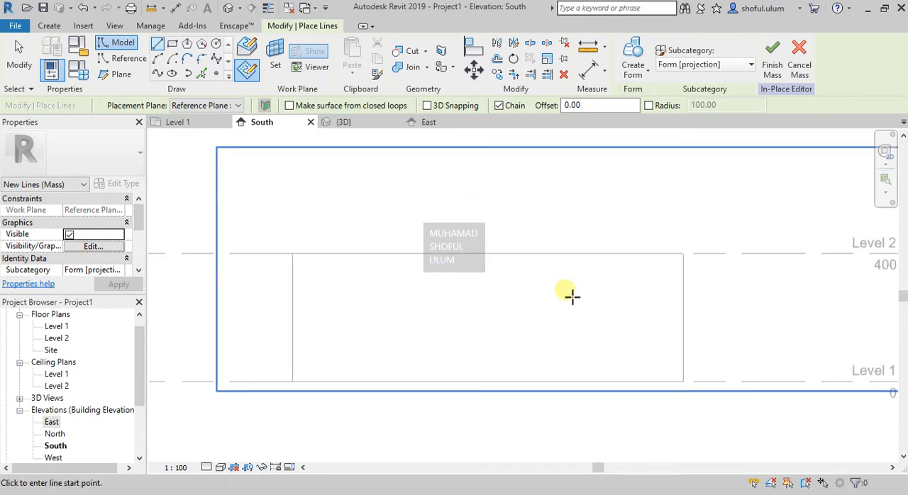
pyautogui.scroll(-1, 513, 279)
pyautogui.scroll(1, 342, 246)
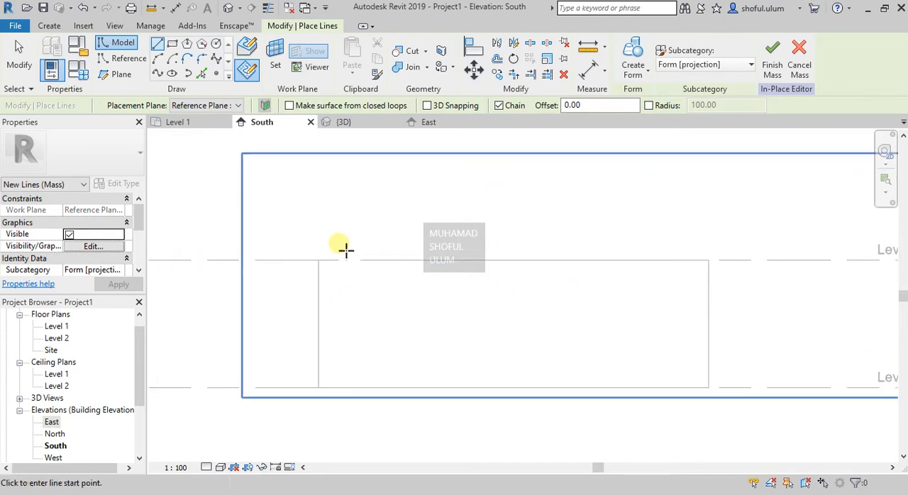
pyautogui.scroll(1, 310, 267)
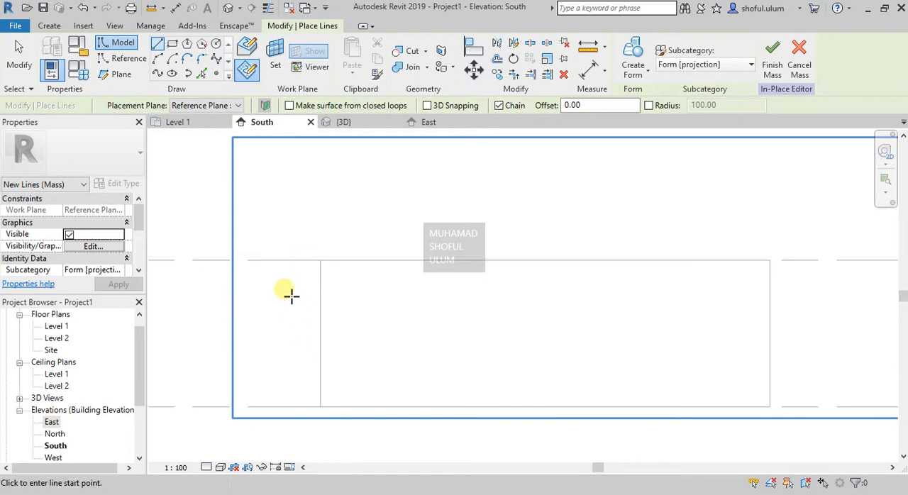
pyautogui.click(159, 59)
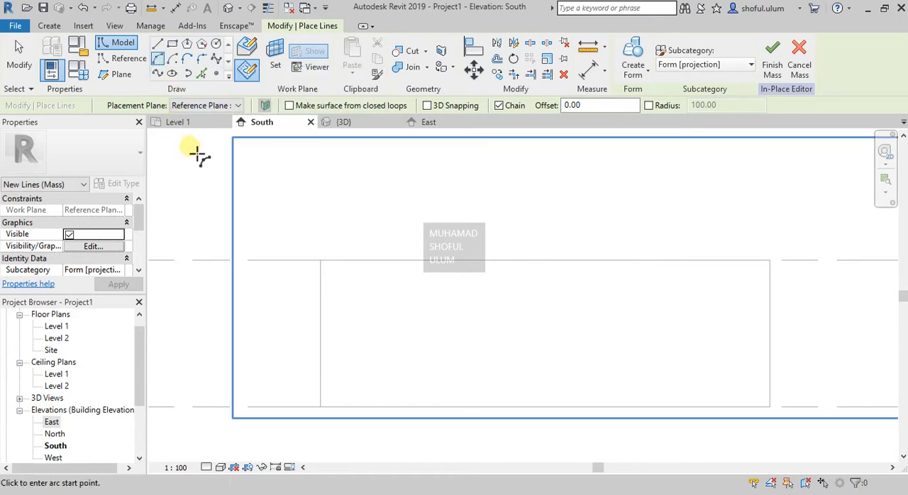
pyautogui.click(224, 106)
pyautogui.click(219, 140)
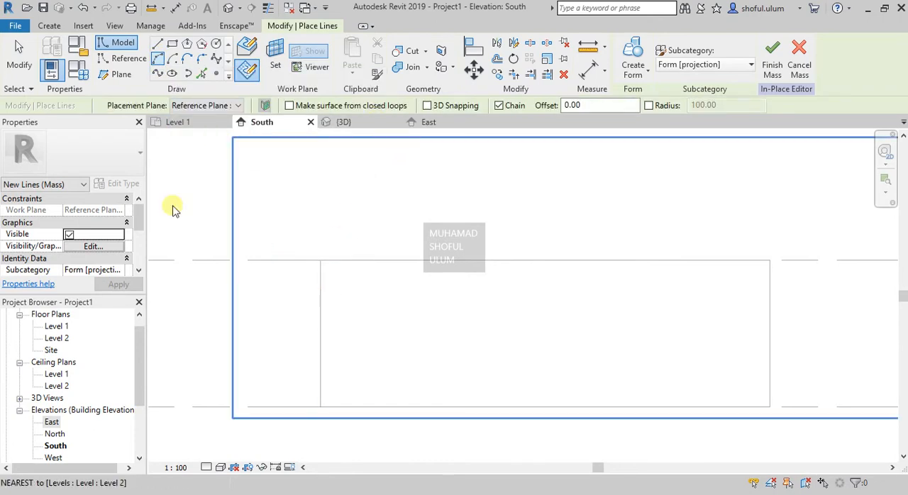
pyautogui.click(286, 333)
pyautogui.scroll(-2, 287, 332)
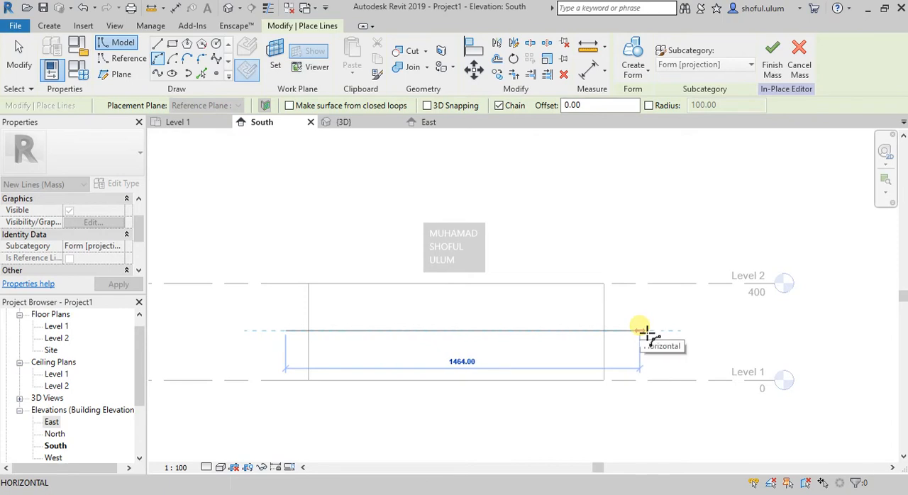
pyautogui.click(626, 330)
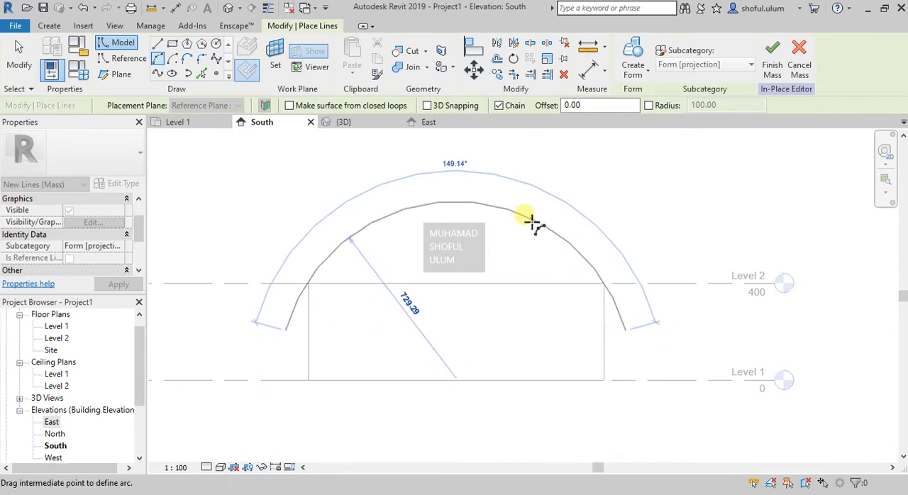
pyautogui.click(532, 197)
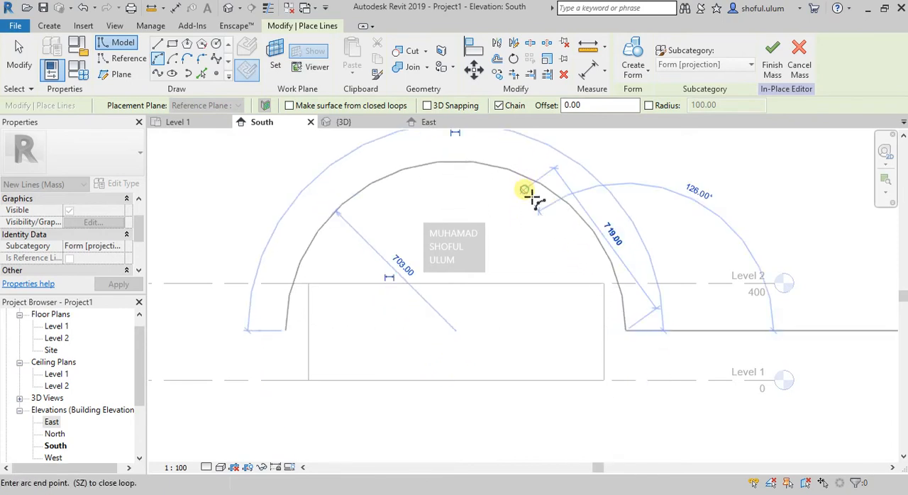
pyautogui.press('Escape')
pyautogui.press('Escape')
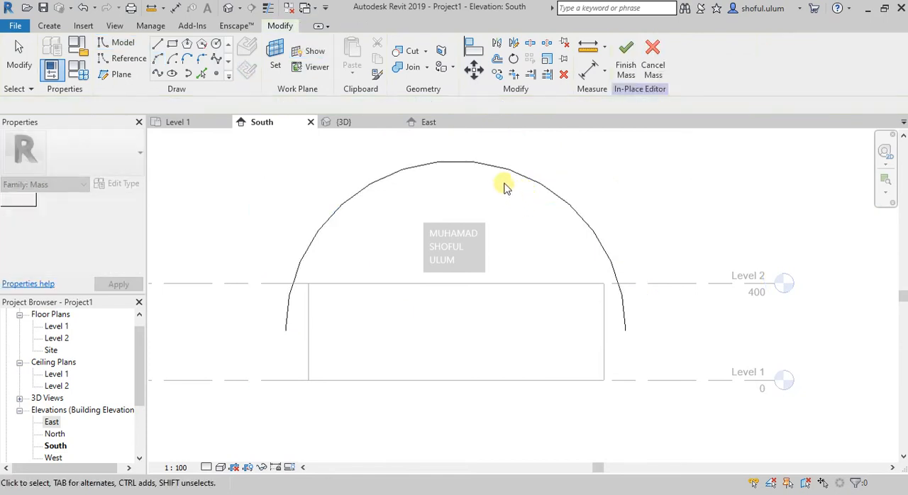
# - Copy the front arc sideways by about 97 so its end lands on the outer edge of the left wall
pyautogui.click(499, 173)
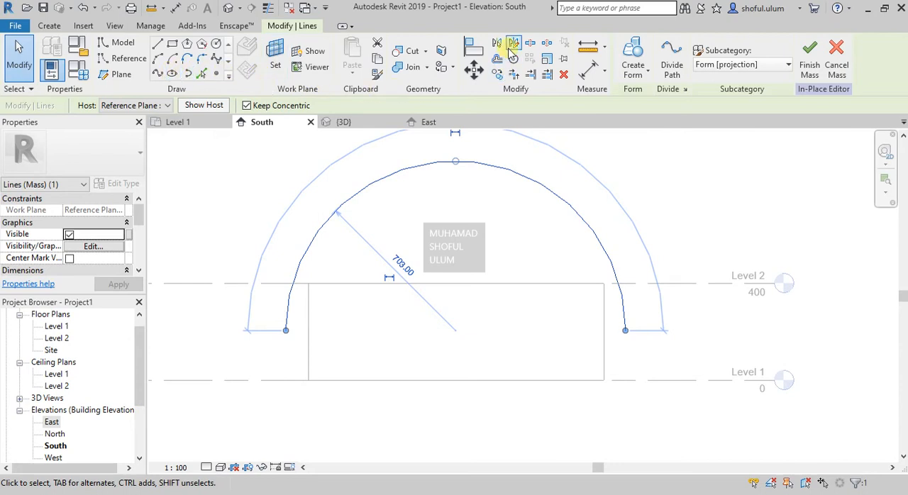
pyautogui.click(498, 75)
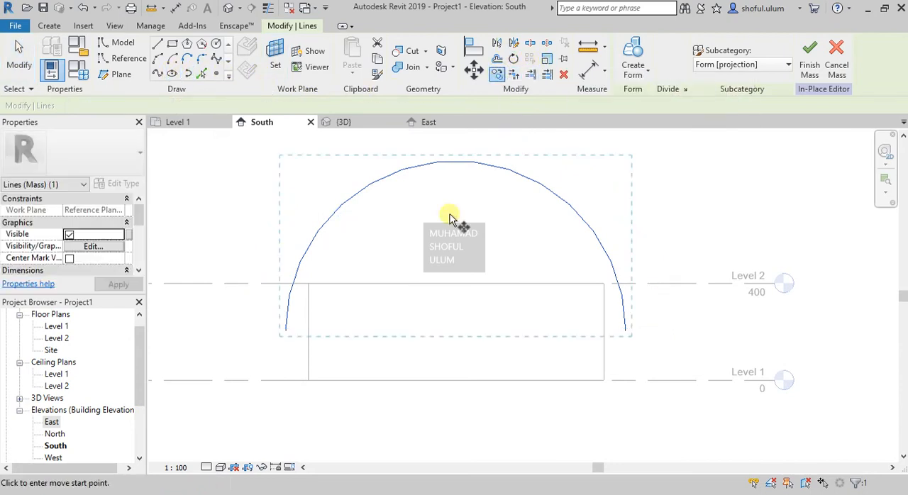
pyautogui.click(306, 329)
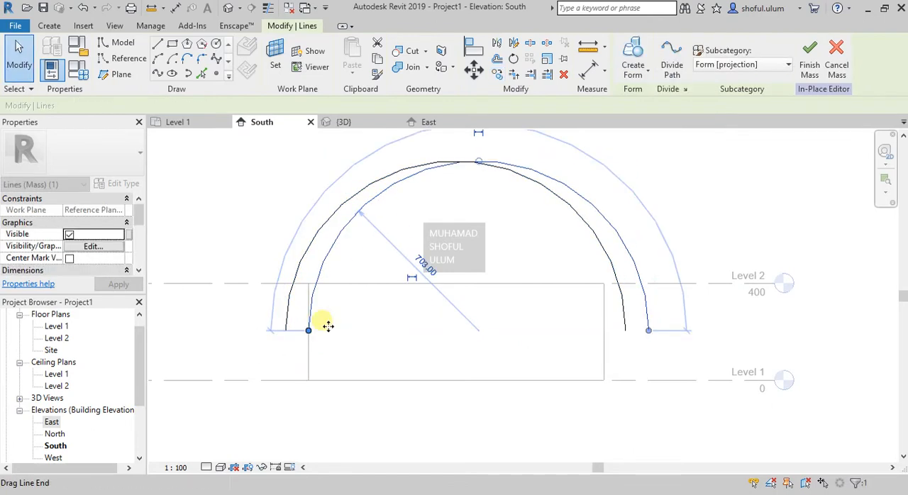
pyautogui.press('Escape')
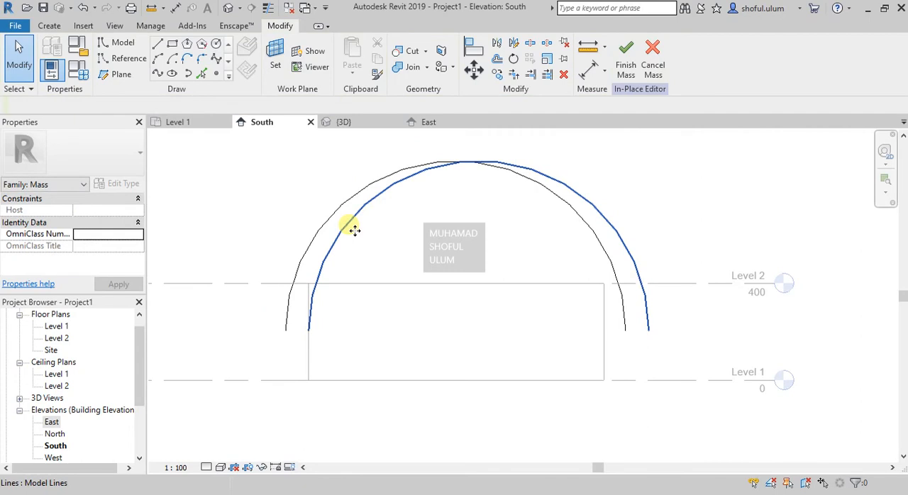
# - Rehost the copied arc to Reference Plane : 3 at the middle of the building
pyautogui.click(353, 228)
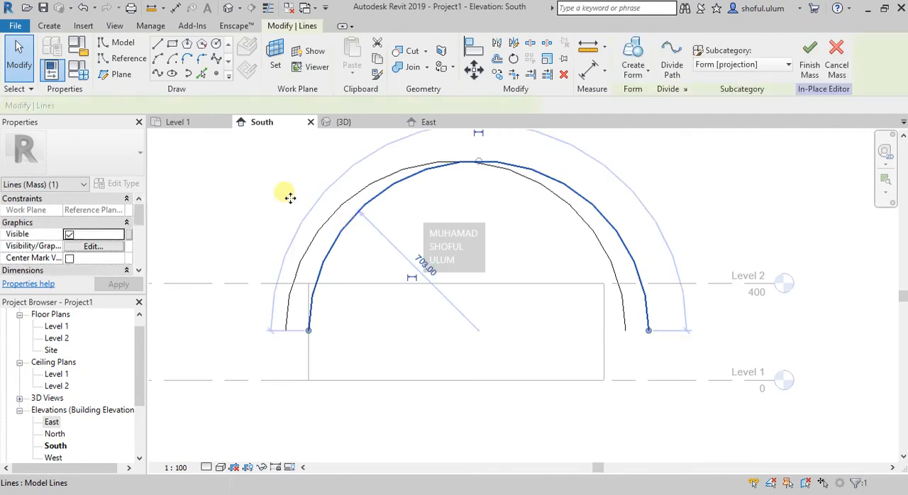
pyautogui.click(347, 125)
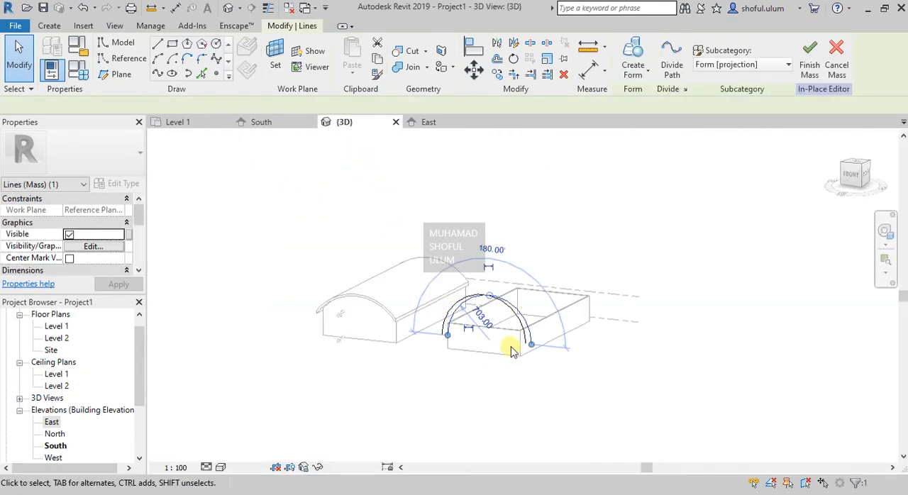
pyautogui.scroll(2, 488, 295)
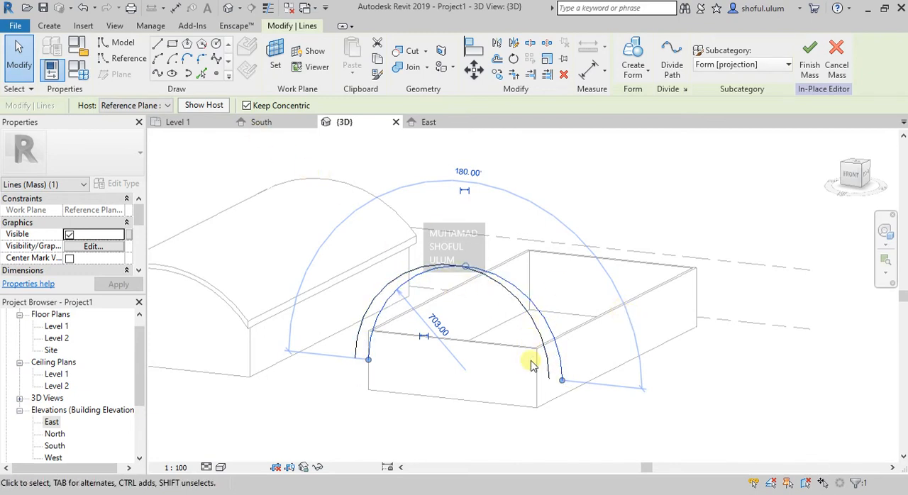
pyautogui.click(167, 105)
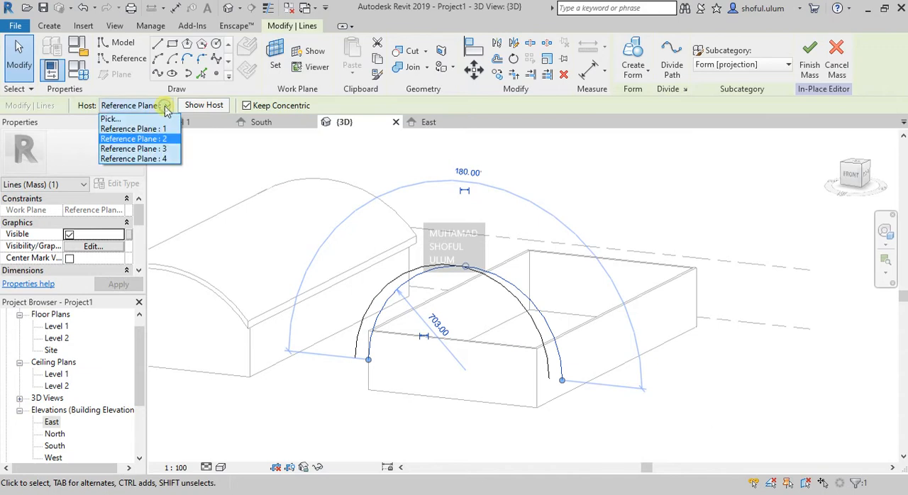
pyautogui.click(135, 149)
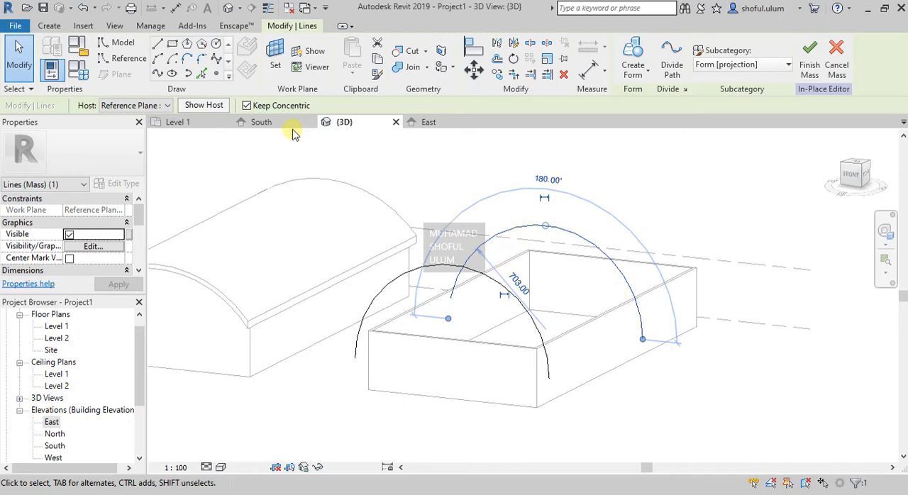
# - In the South elevation, copy the middle arc by its left endpoint onto the left endpoint of the front arc
pyautogui.click(263, 122)
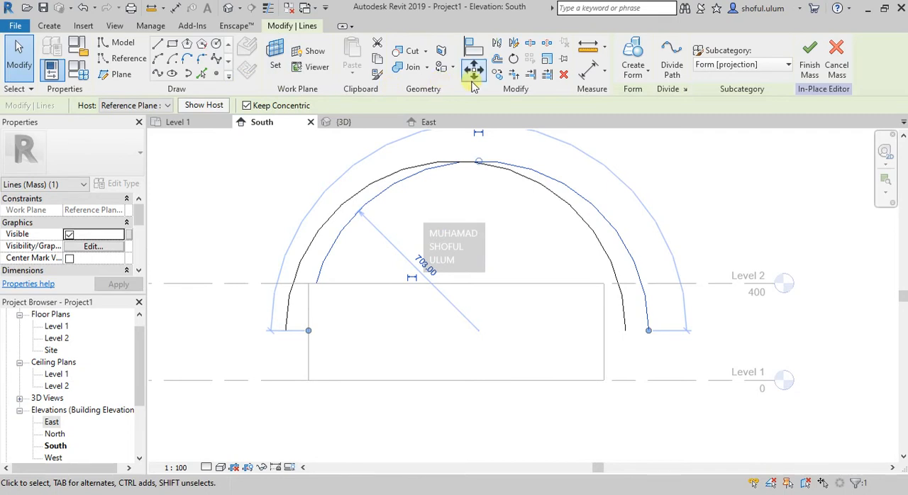
pyautogui.click(497, 74)
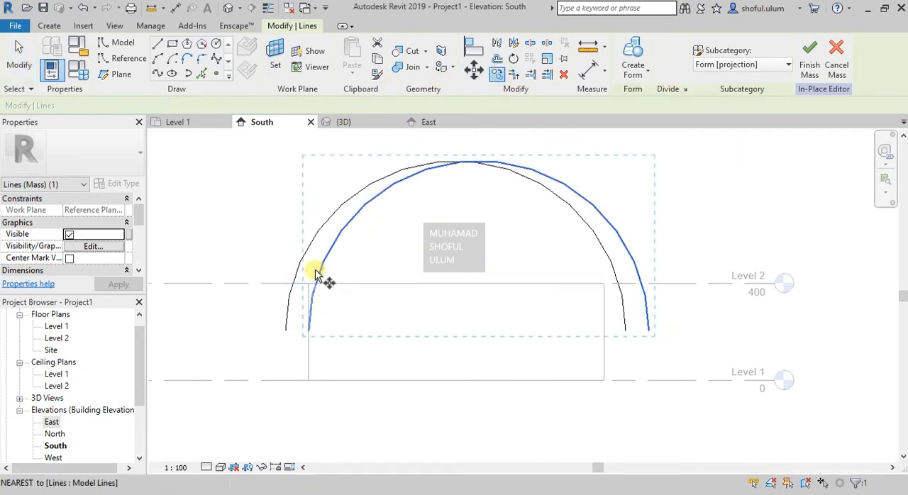
pyautogui.click(306, 329)
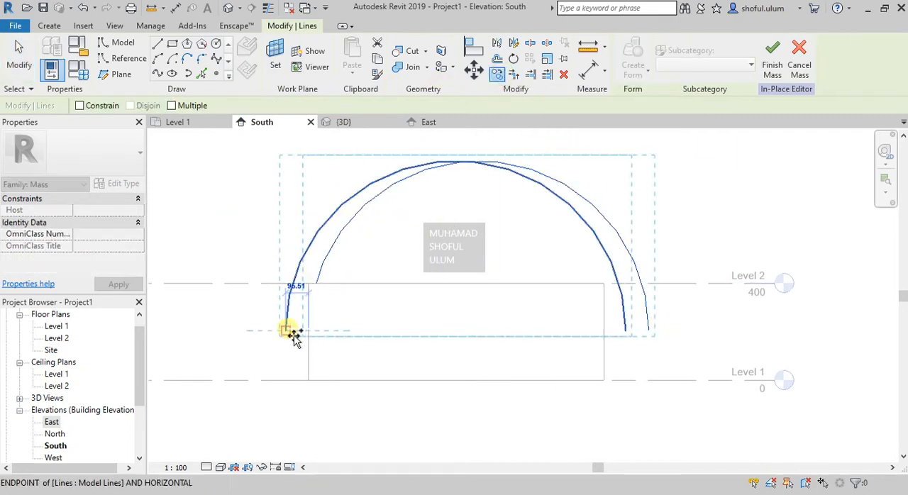
pyautogui.click(288, 330)
pyautogui.click(288, 332)
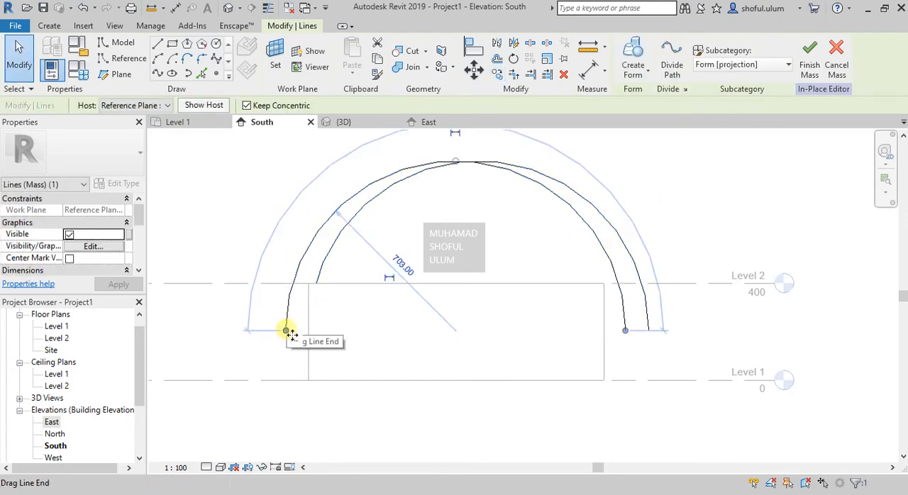
pyautogui.click(290, 350)
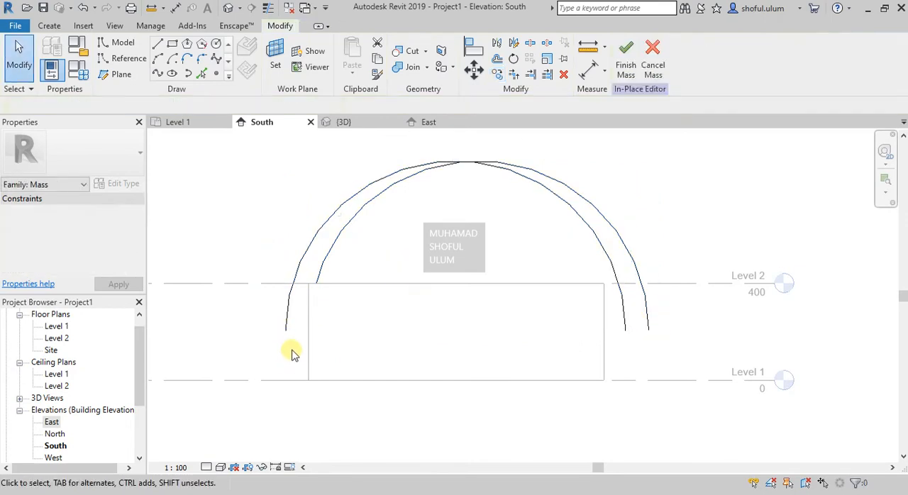
# - Rehost the newly copied arc to Reference Plane : 4 at the back of the building, working in 3D
pyautogui.click(372, 123)
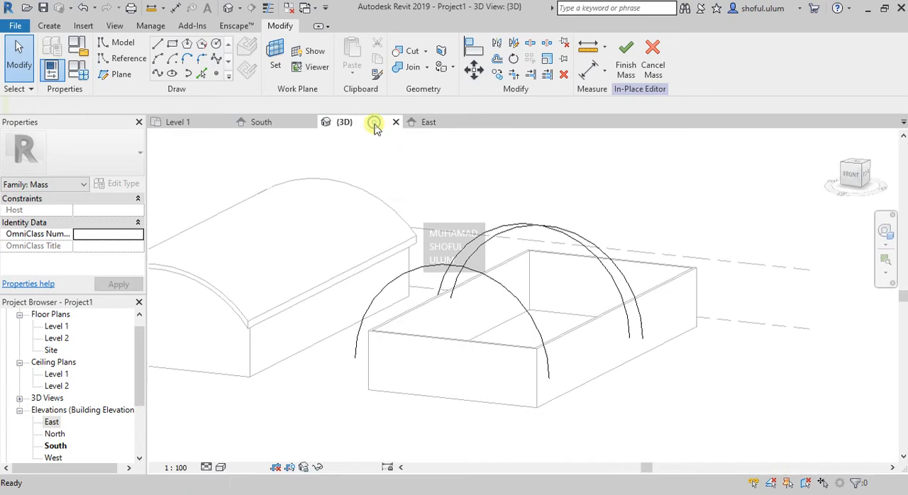
pyautogui.click(476, 242)
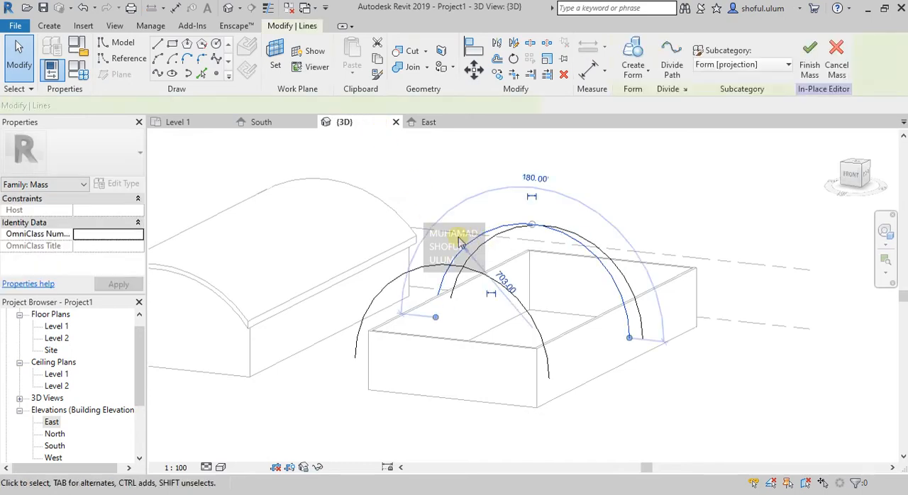
pyautogui.click(142, 107)
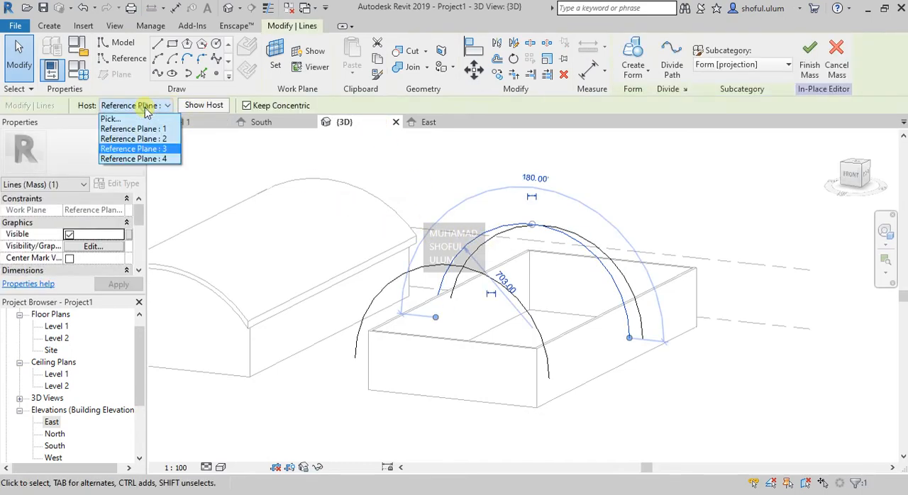
pyautogui.click(155, 161)
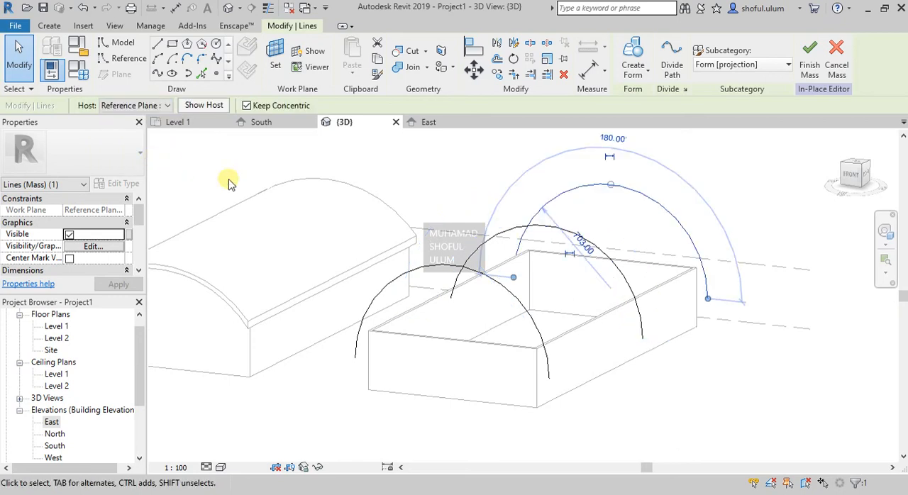
# - Move the middle arc in the South elevation so its left endpoint coincides with that of the front arc
pyautogui.click(477, 244)
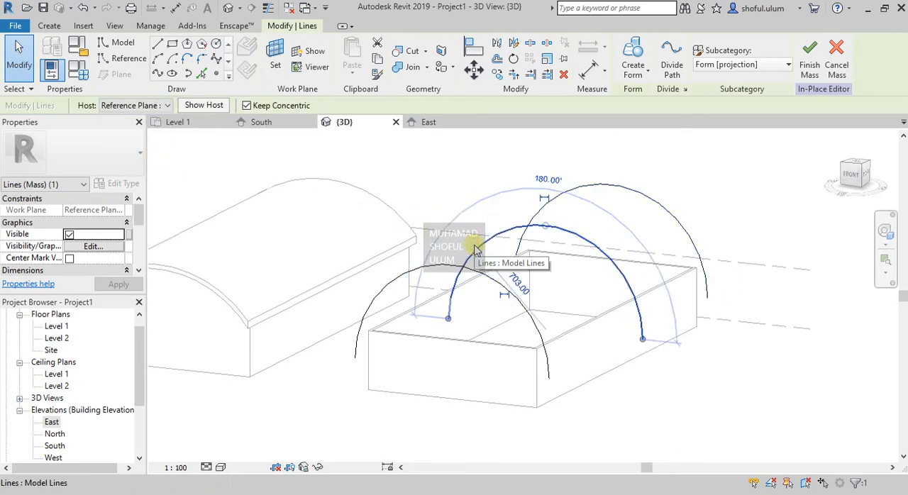
pyautogui.click(261, 124)
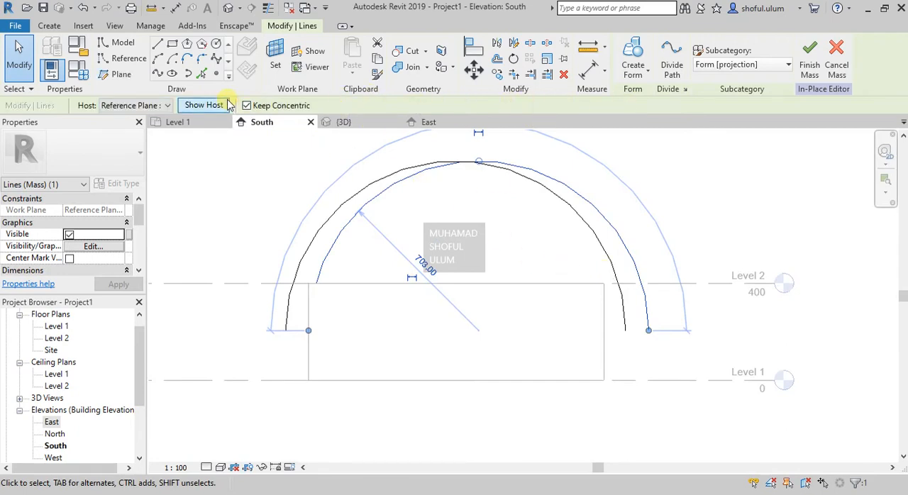
pyautogui.click(474, 69)
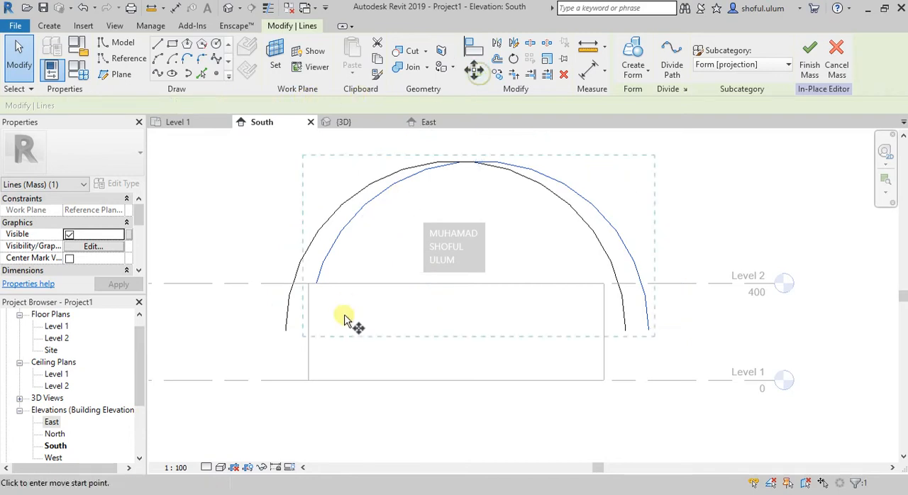
pyautogui.click(308, 330)
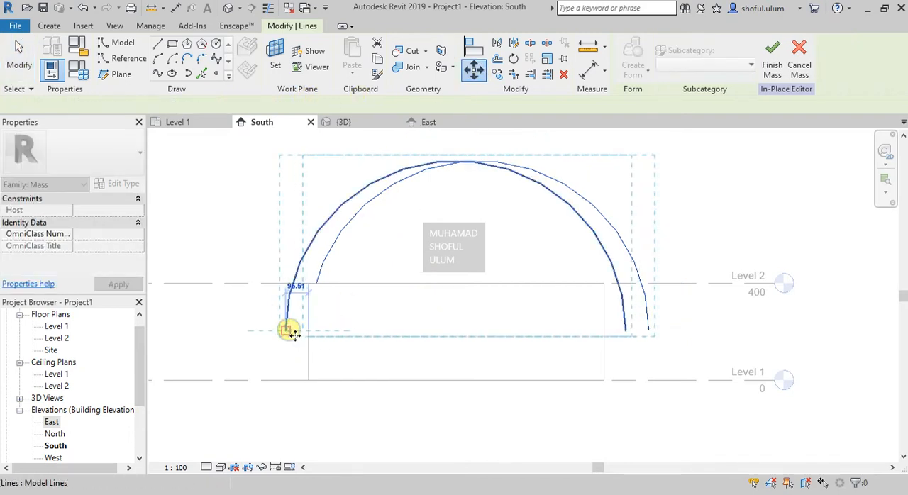
pyautogui.click(287, 330)
pyautogui.press('Escape')
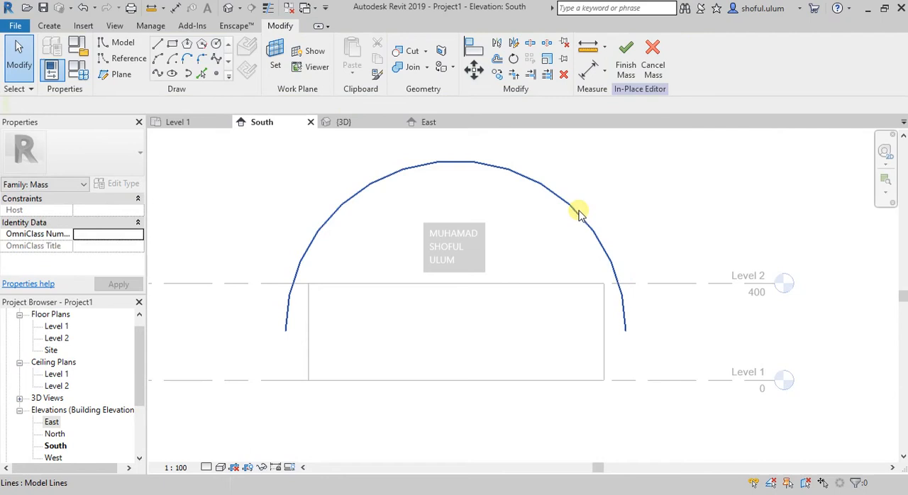
# - Shrink the front arc on Reference Plane : 2 concentrically to a radius of 662
pyautogui.click(553, 198)
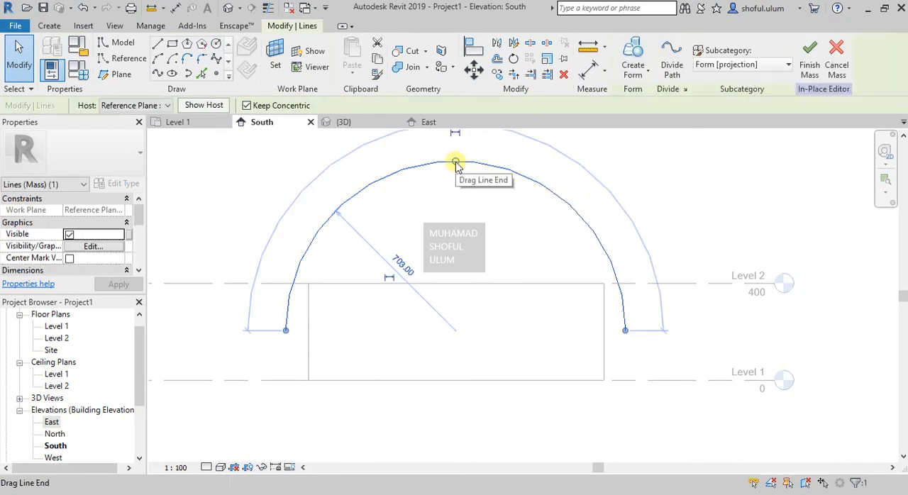
pyautogui.click(167, 106)
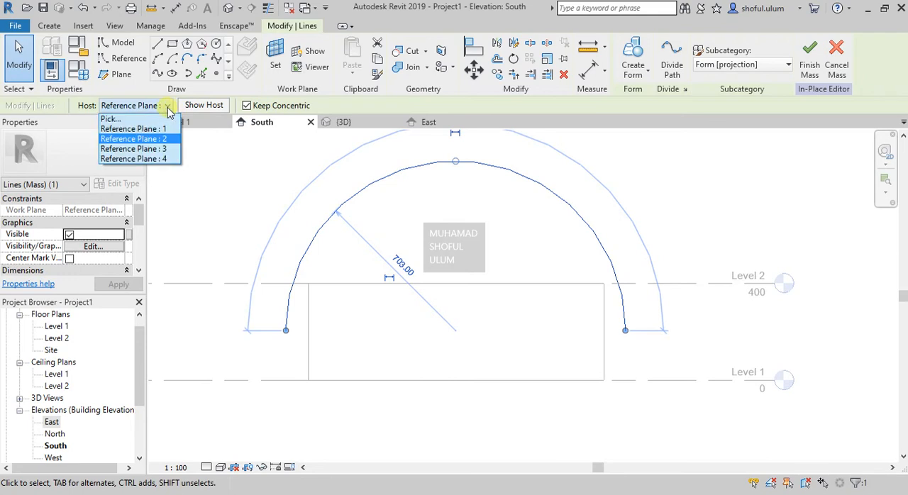
pyautogui.click(241, 174)
pyautogui.moveTo(456, 161)
pyautogui.mouseDown()
pyautogui.moveTo(462, 180)
pyautogui.moveTo(462, 173)
pyautogui.mouseUp()
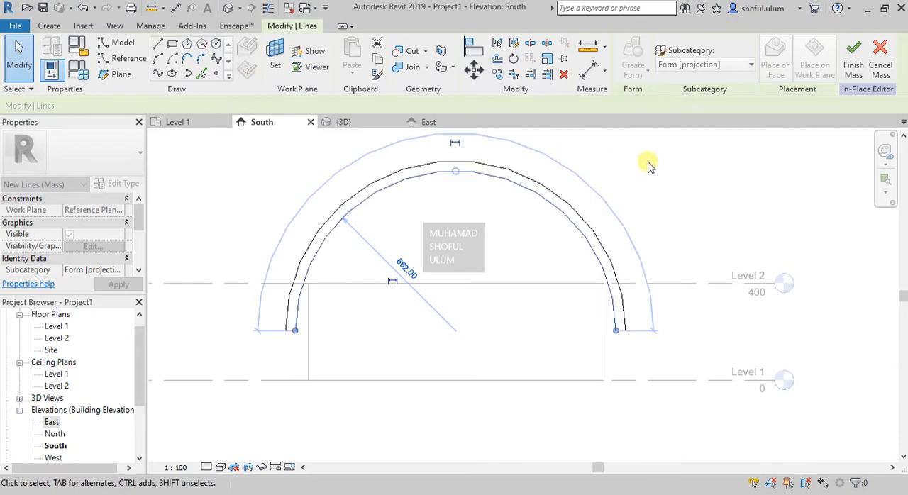
pyautogui.click(659, 162)
# - Enlarge the middle arc on Reference Plane : 3 concentrically so it rises above the other two arcs
pyautogui.click(487, 166)
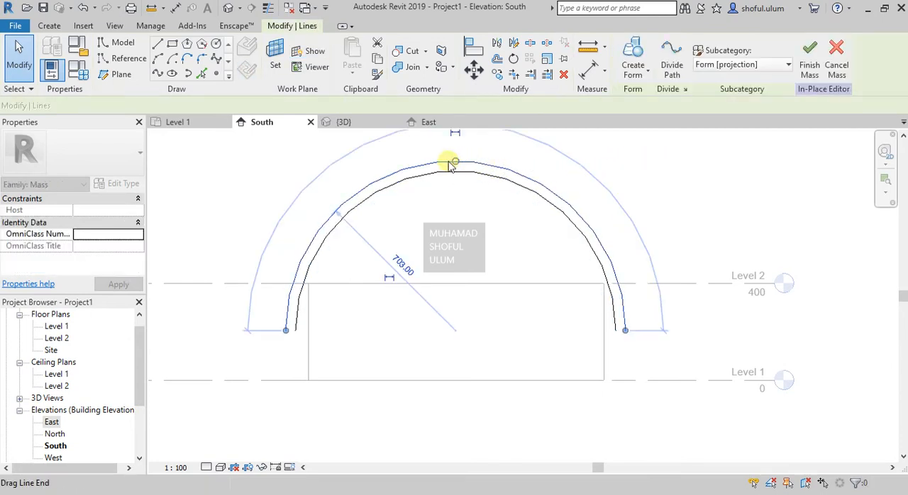
pyautogui.click(147, 106)
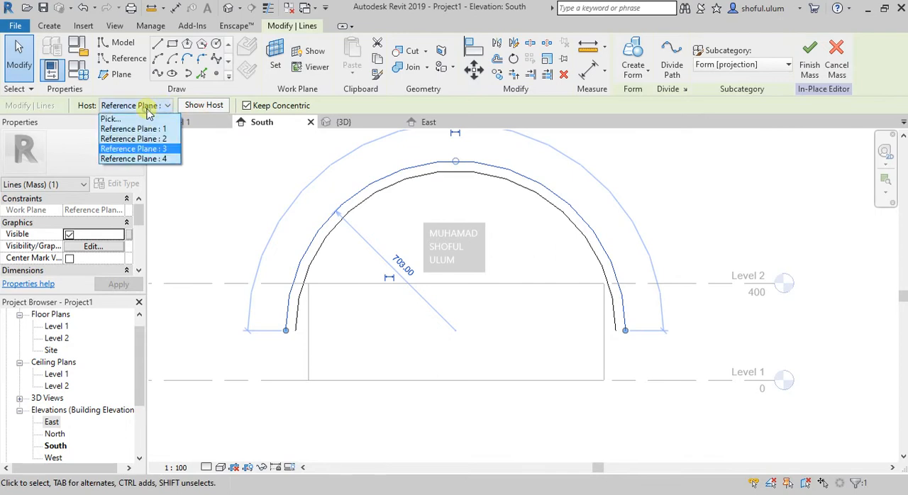
pyautogui.click(286, 152)
pyautogui.moveTo(457, 162); pyautogui.dragTo(472, 153)
pyautogui.click(679, 174)
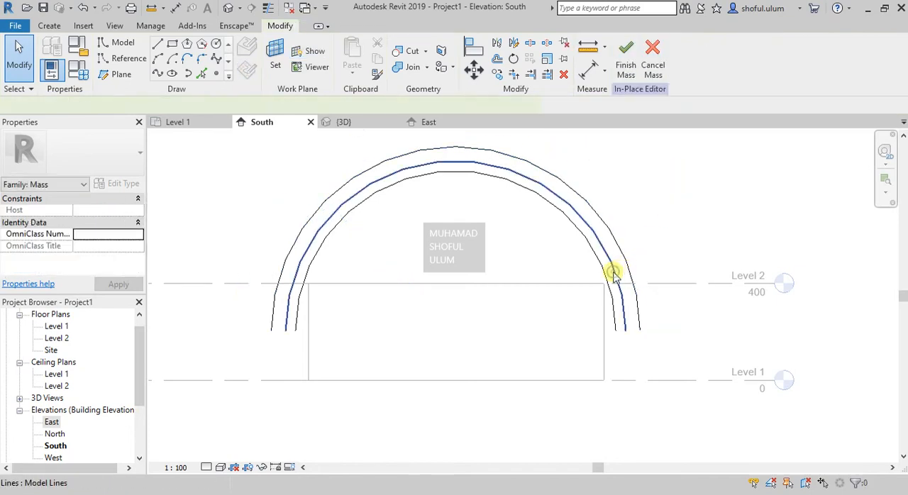
# - Shrink the back arc on Reference Plane : 4 to a radius of 662, snapping it to the front arc's midpoint
pyautogui.click(615, 275)
pyautogui.click(147, 107)
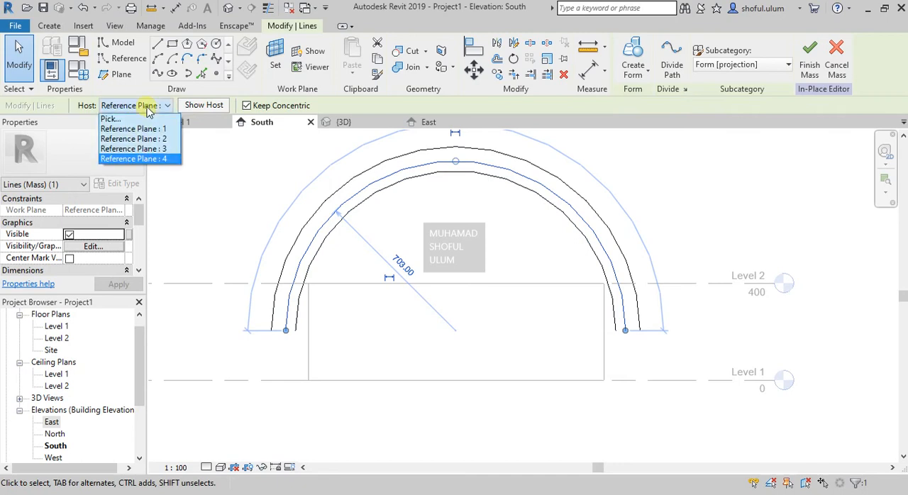
pyautogui.click(459, 166)
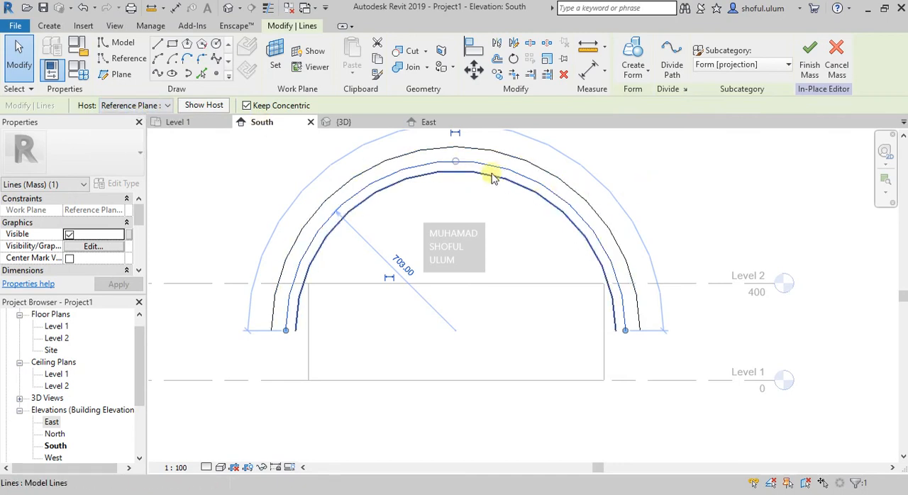
pyautogui.moveTo(458, 163); pyautogui.dragTo(462, 178)
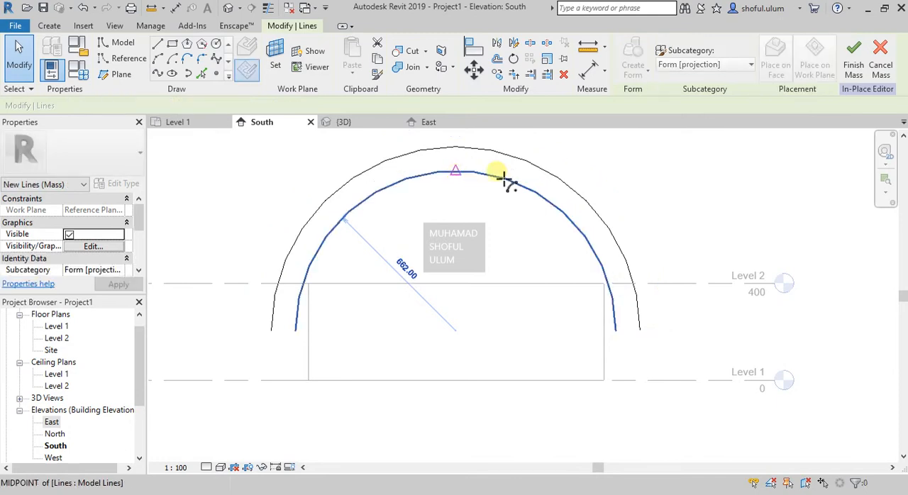
# - Create a solid form in the 3D view from the three arcs and finish the in-place mass
pyautogui.click(366, 124)
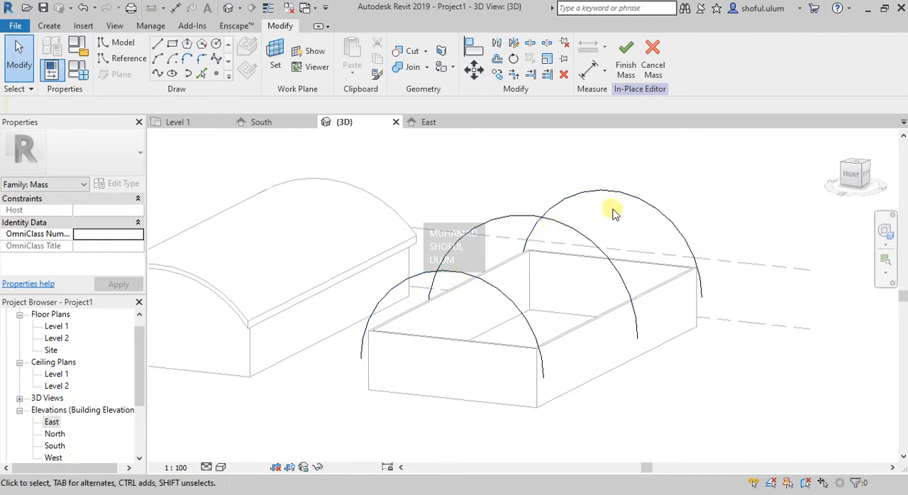
pyautogui.click(525, 289)
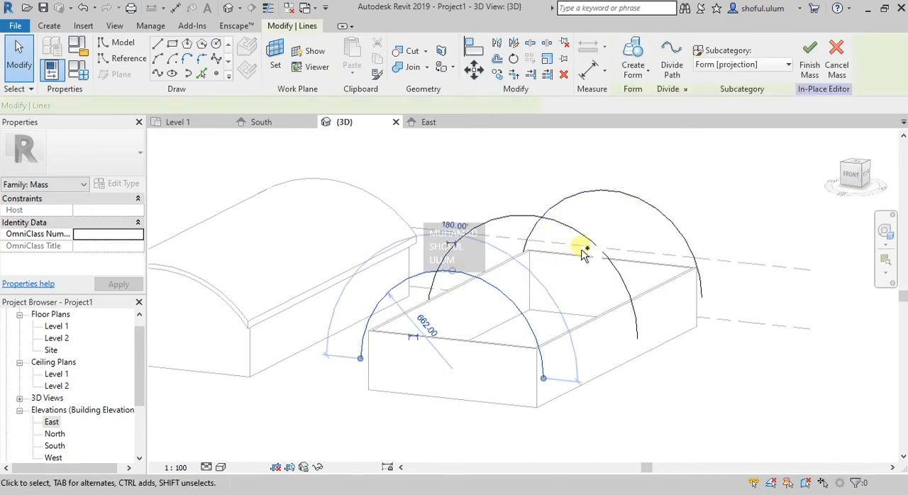
pyautogui.keyDown('ctrl'); pyautogui.click(637, 210); pyautogui.keyUp('ctrl')
pyautogui.keyDown('ctrl'); pyautogui.click(641, 204); pyautogui.keyUp('ctrl')
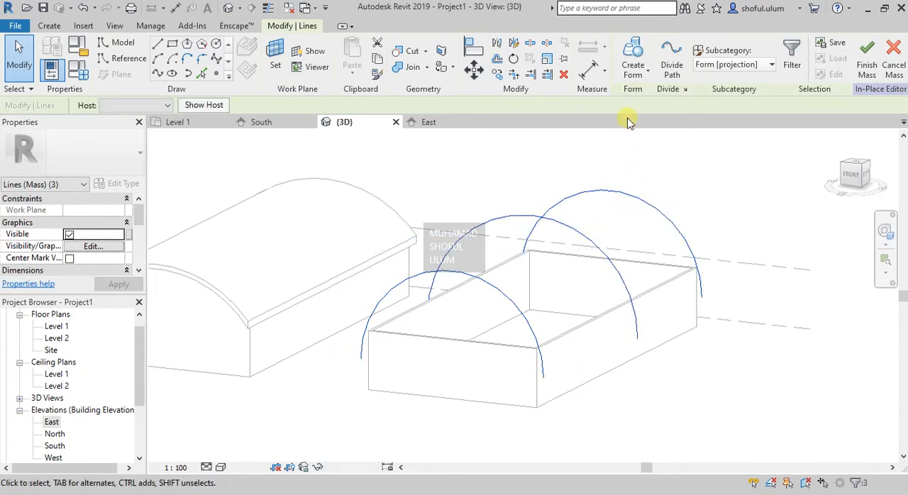
pyautogui.click(646, 75)
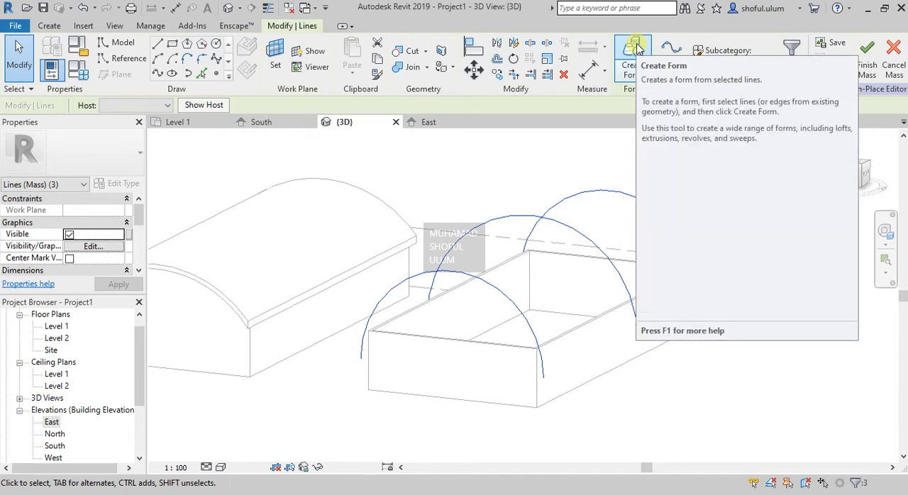
pyautogui.click(632, 71)
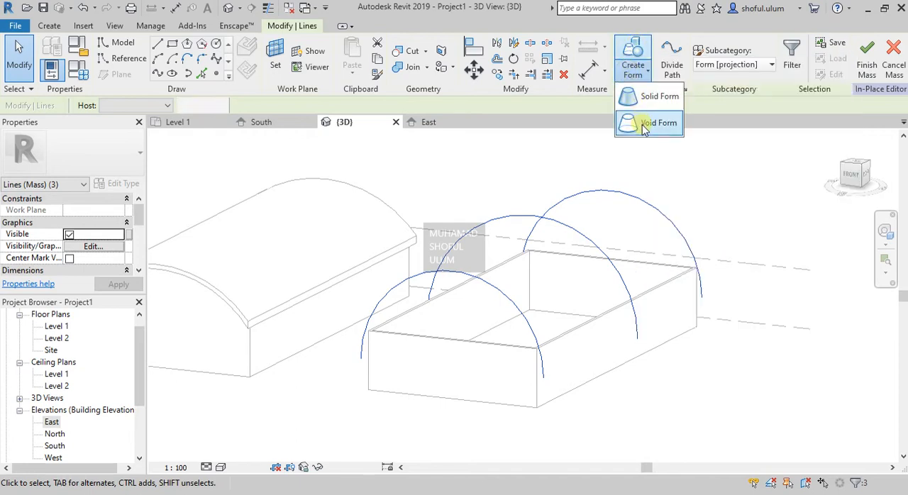
pyautogui.click(636, 47)
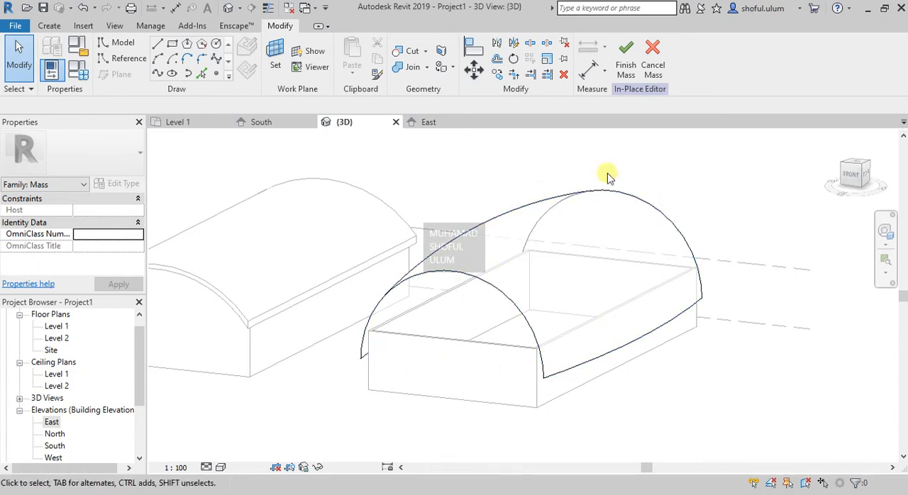
pyautogui.click(626, 57)
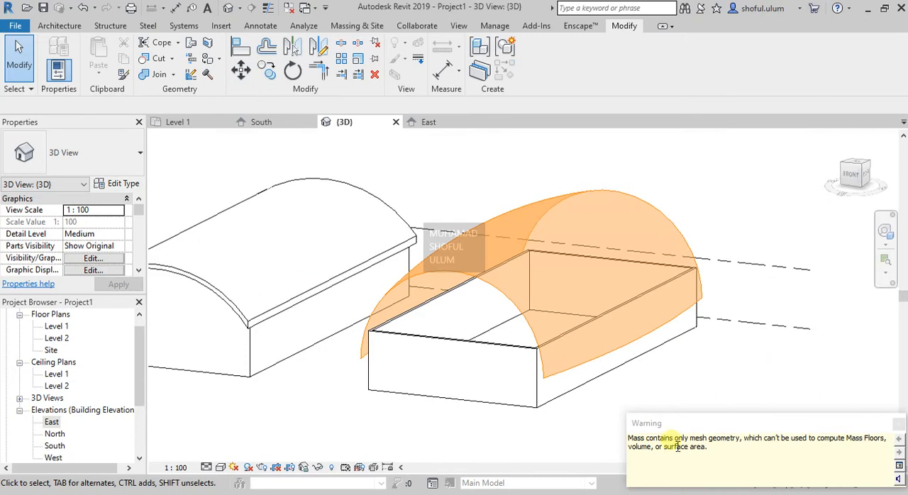
pyautogui.click(708, 219)
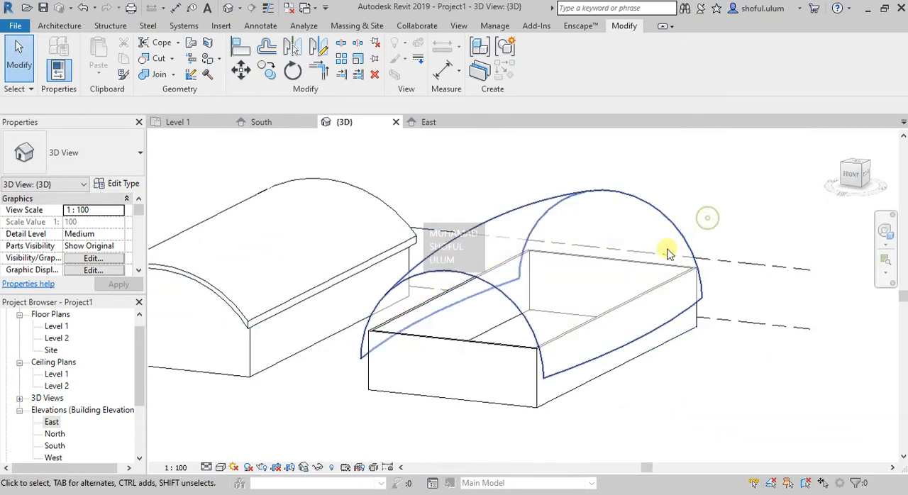
# - Assign a mass floor at Level 2 to the arched mass
pyautogui.click(502, 295)
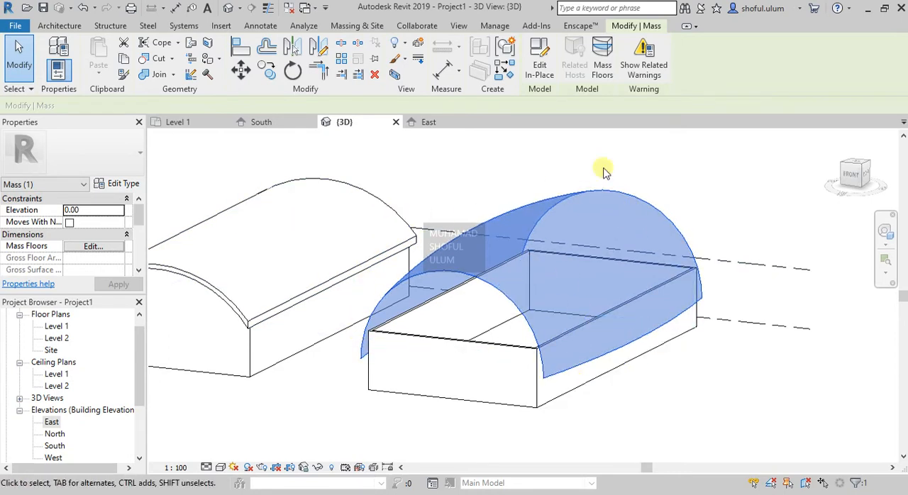
pyautogui.click(603, 75)
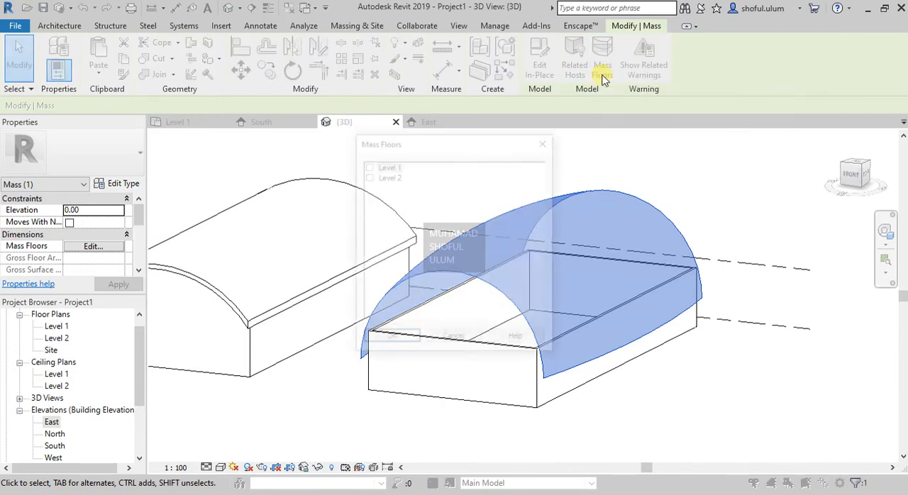
pyautogui.moveTo(457, 145); pyautogui.dragTo(742, 121)
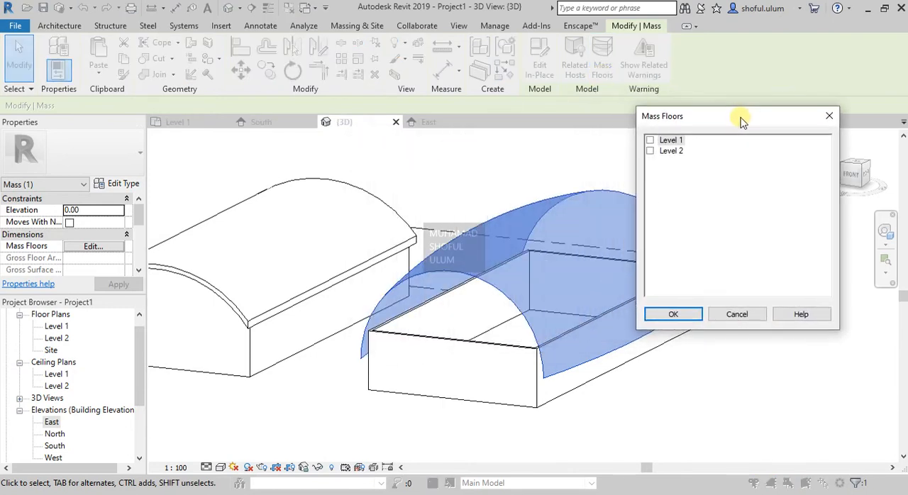
pyautogui.click(651, 152)
pyautogui.click(674, 315)
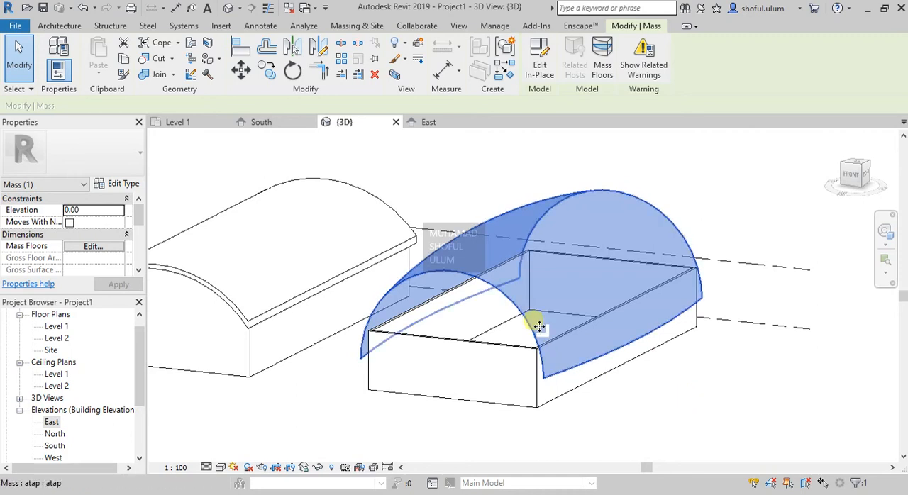
pyautogui.click(669, 208)
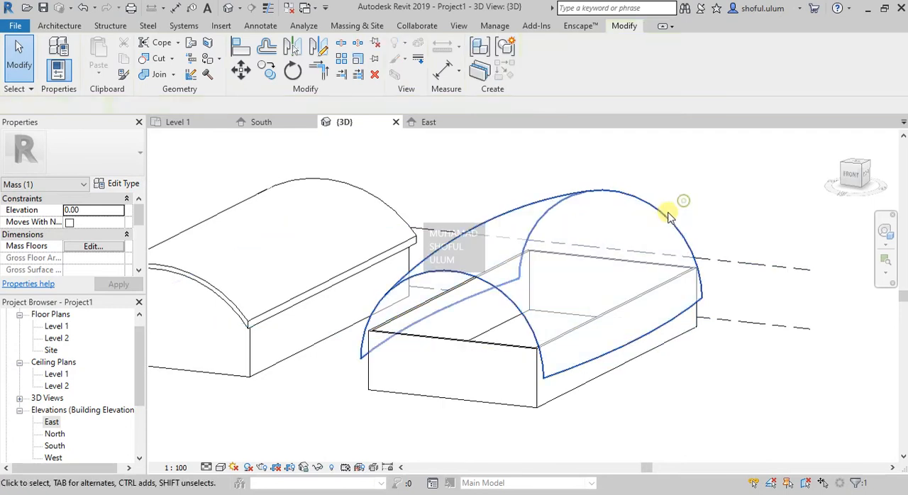
# - Create a roof by face over the arched mass using Generic Roof - 300mm with Level 2 as reference level
pyautogui.click(666, 209)
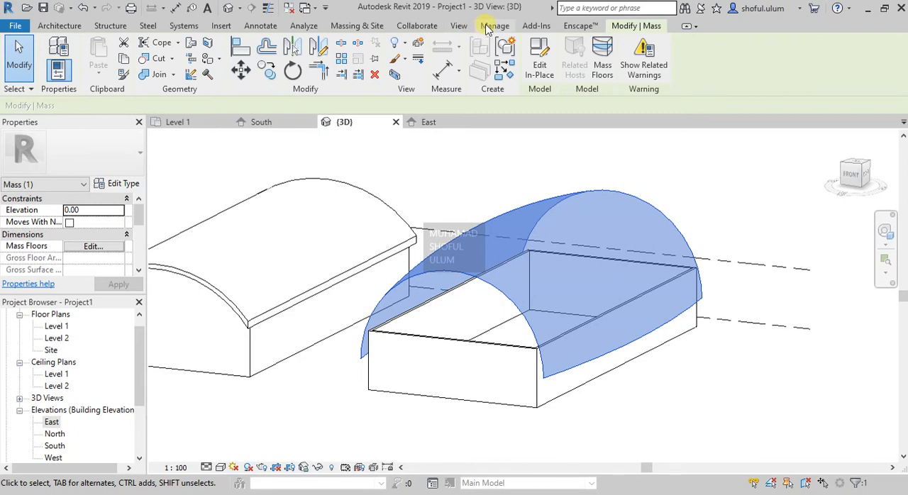
pyautogui.click(352, 27)
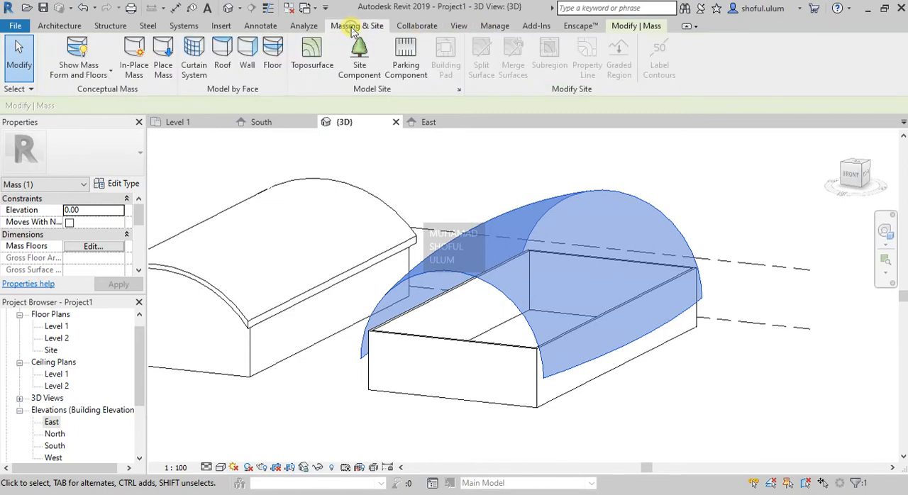
pyautogui.click(222, 55)
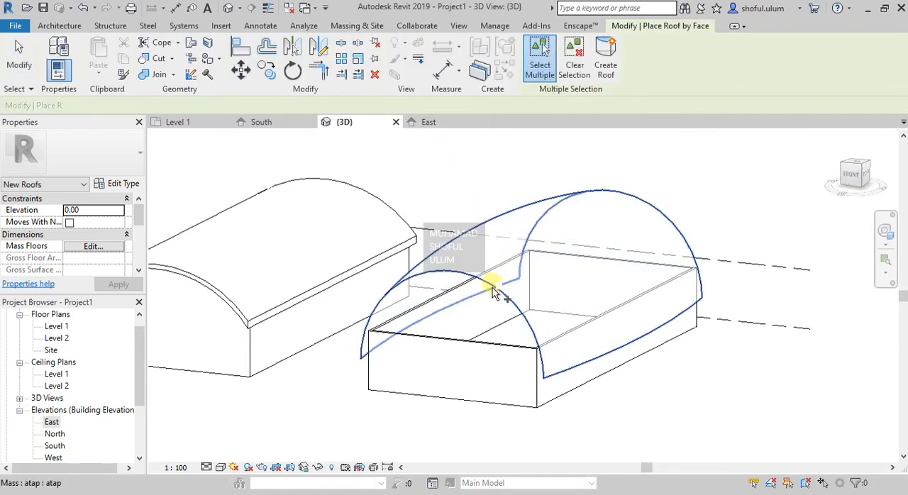
pyautogui.click(495, 278)
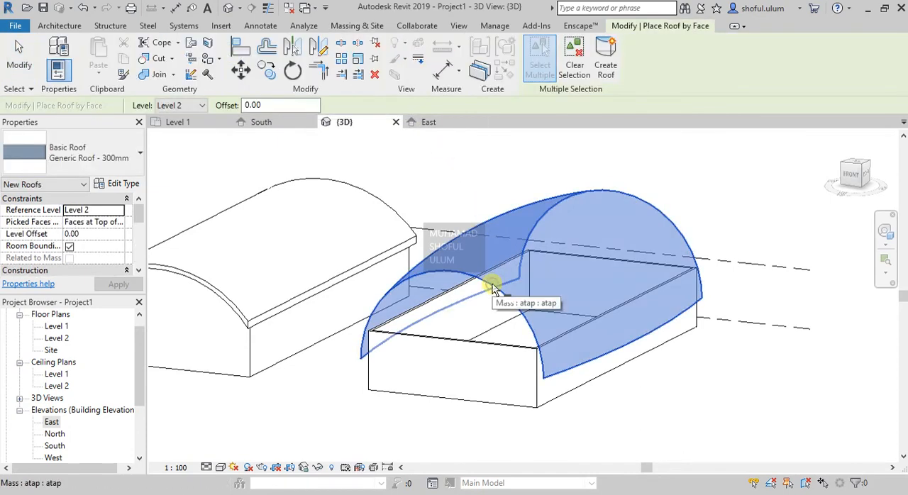
pyautogui.click(605, 74)
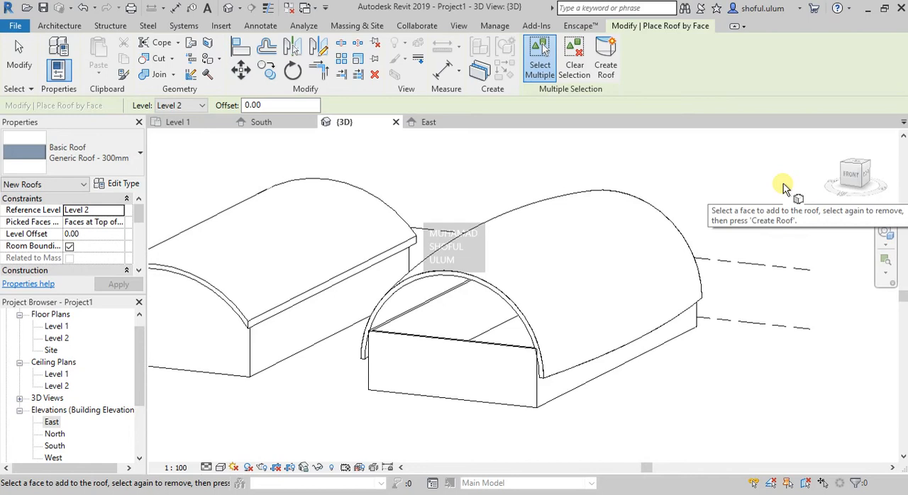
pyautogui.press('Escape')
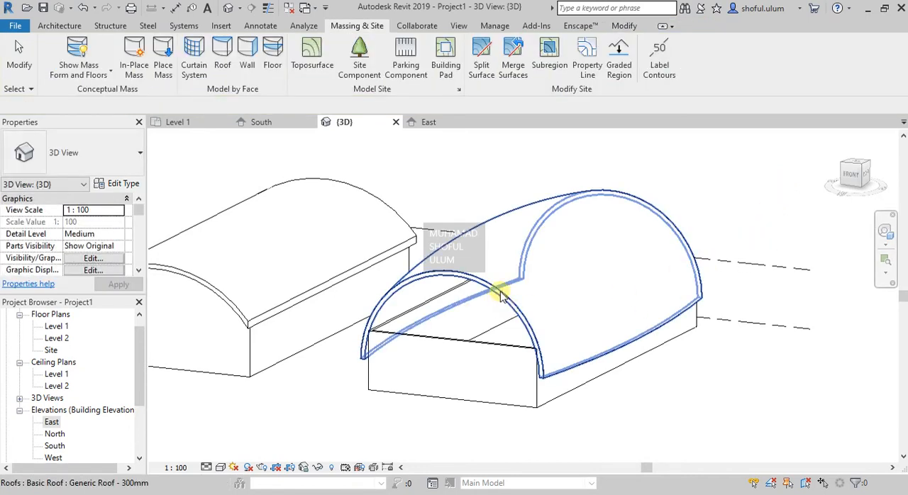
pyautogui.click(507, 277)
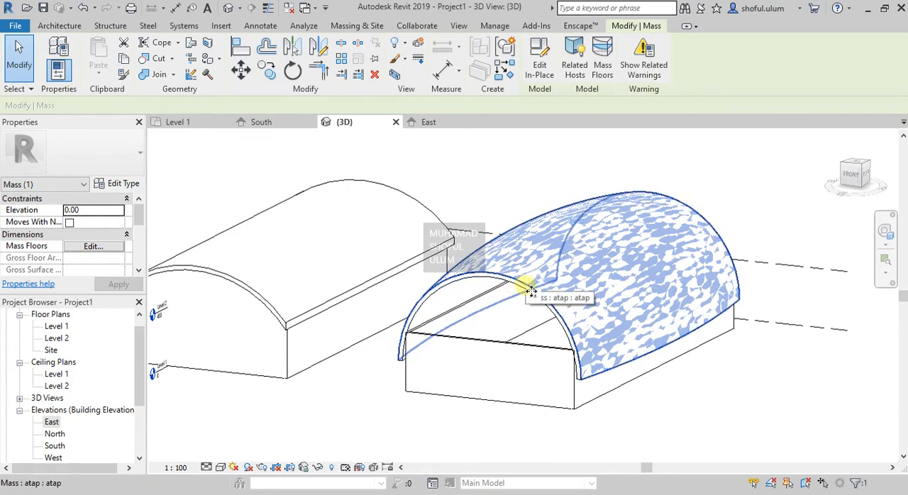
pyautogui.click(327, 305)
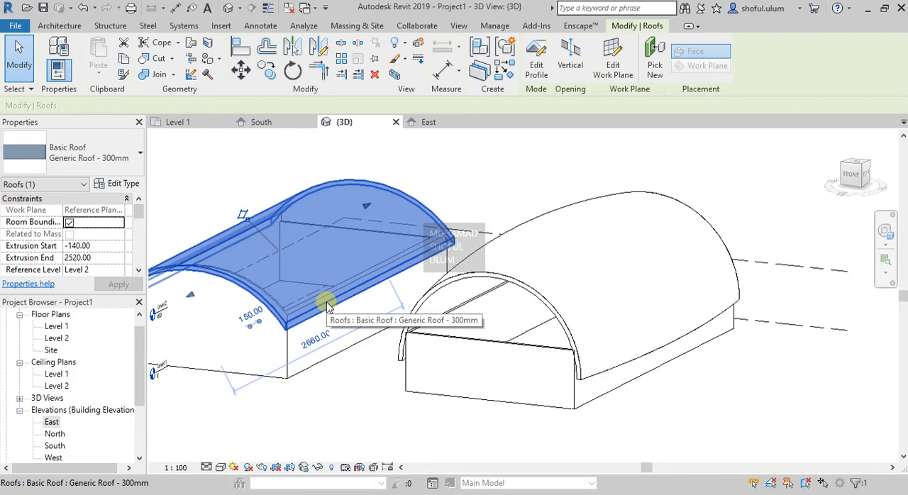
pyautogui.click(356, 396)
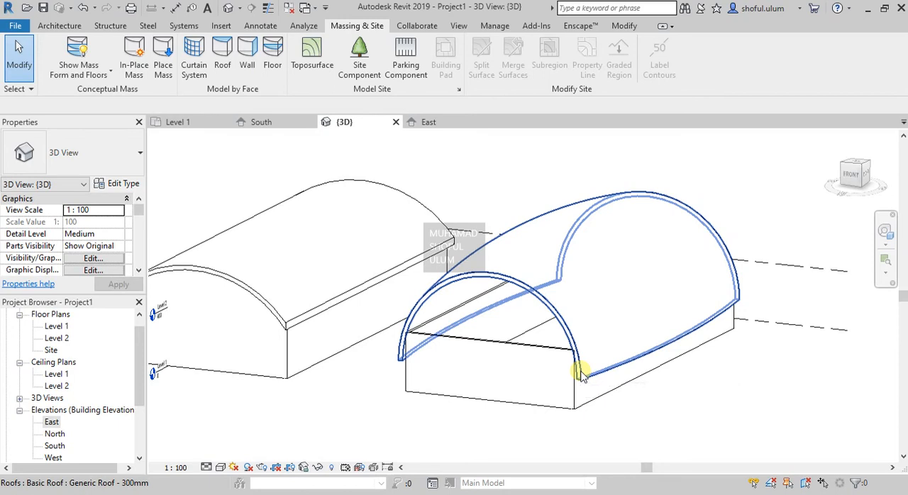
pyautogui.click(563, 320)
pyautogui.click(660, 395)
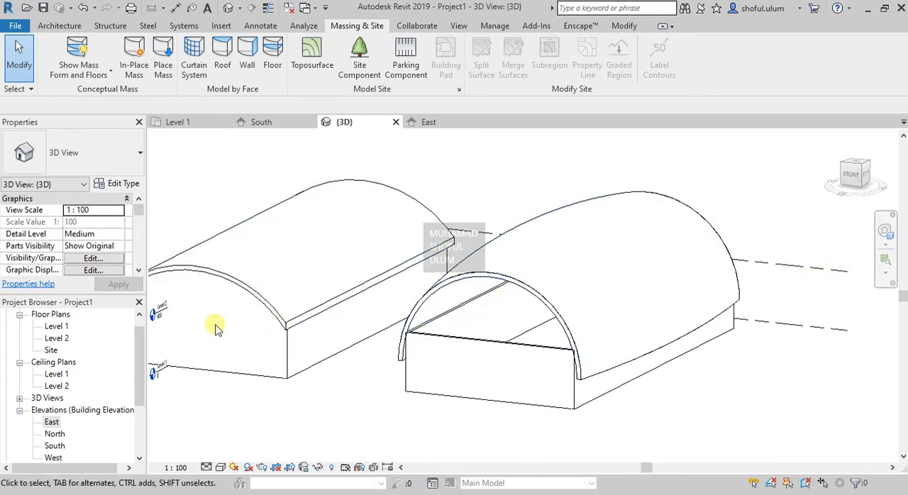
# - Open the Level 2 floor plan showing both buildings
pyautogui.doubleClick(65, 340)
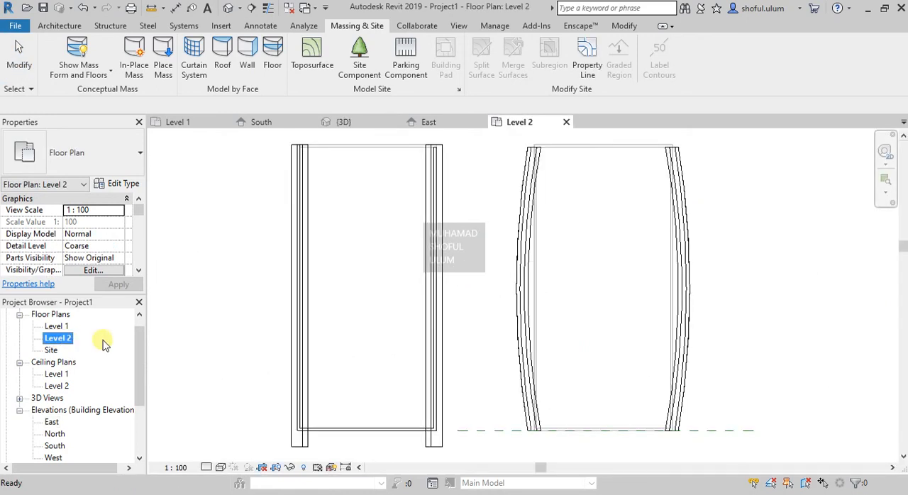
pyautogui.scroll(4, 563, 190)
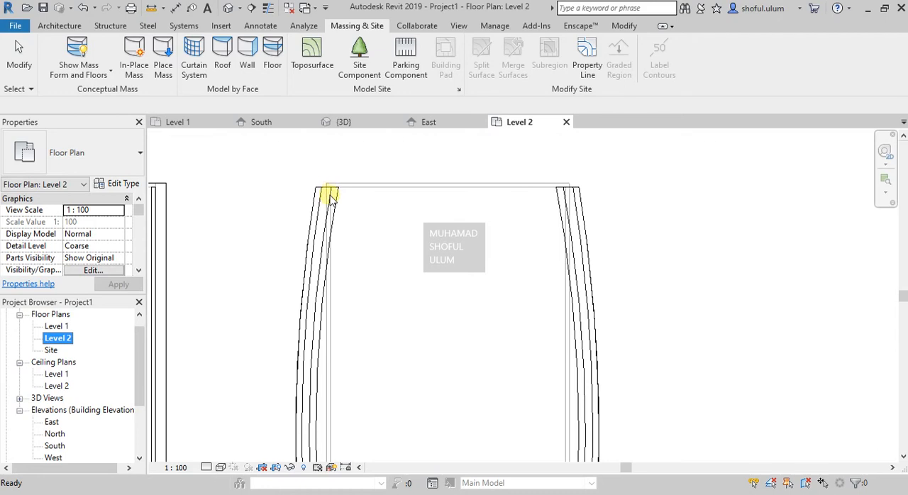
pyautogui.scroll(-3, 329, 197)
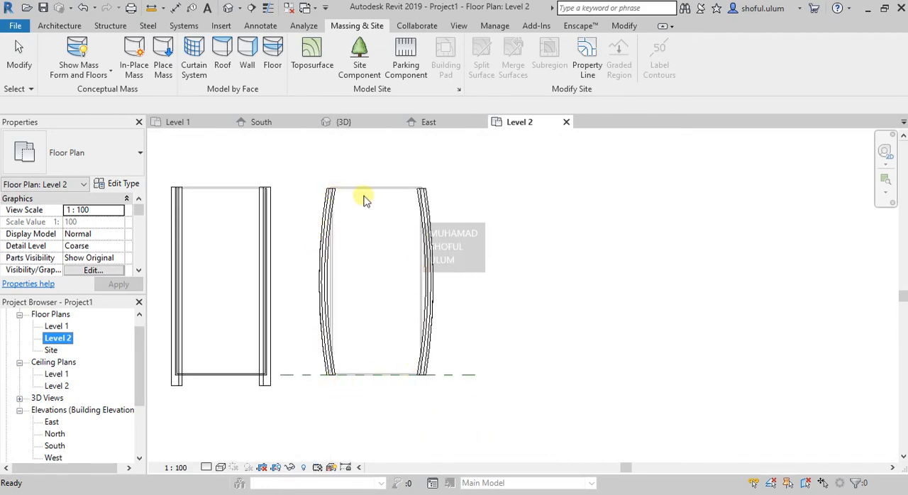
pyautogui.scroll(2, 337, 196)
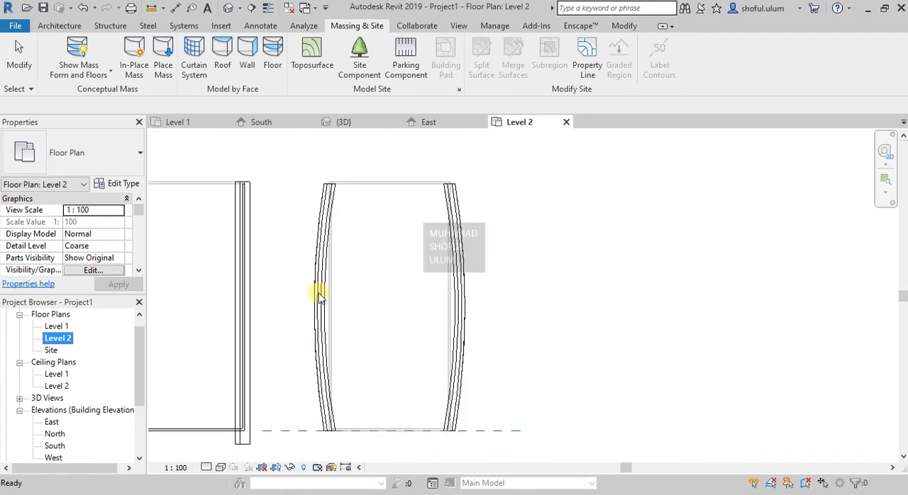
# - Start an architectural floor and sketch its left boundary as an arc of about 7940 radius along the curved roof's inner edge
pyautogui.click(59, 25)
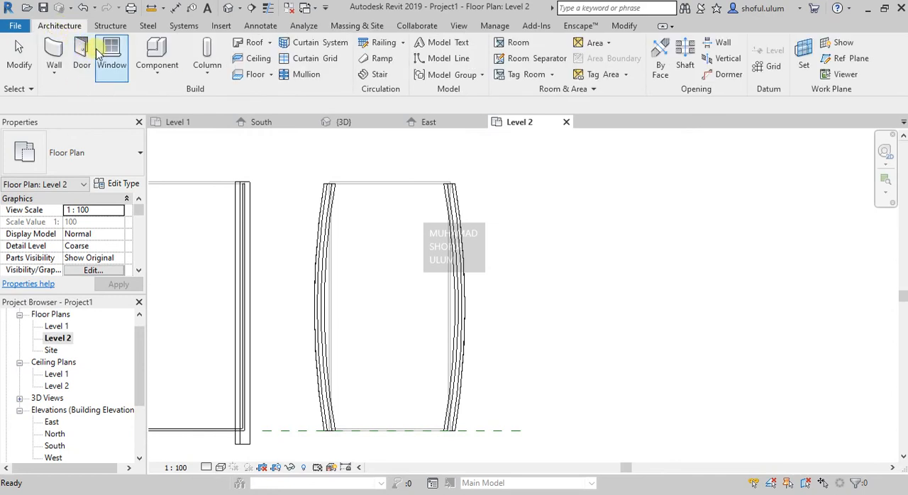
pyautogui.click(271, 74)
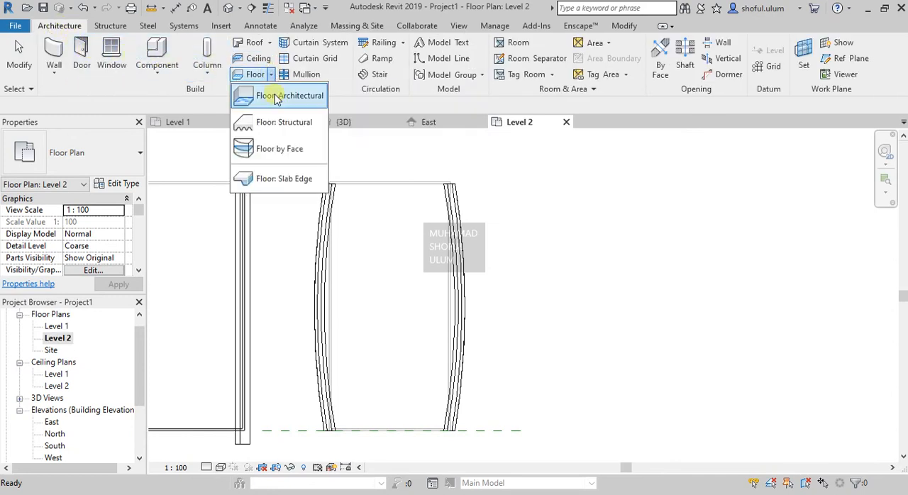
pyautogui.click(284, 96)
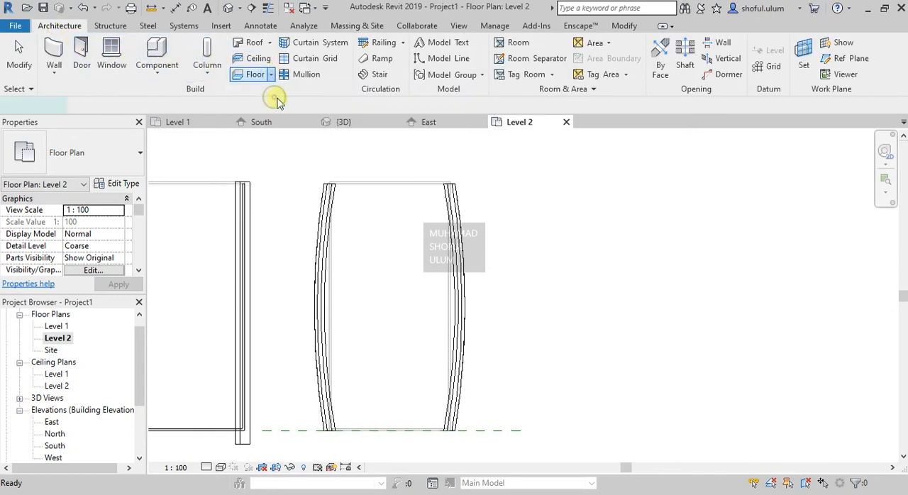
pyautogui.scroll(1, 365, 425)
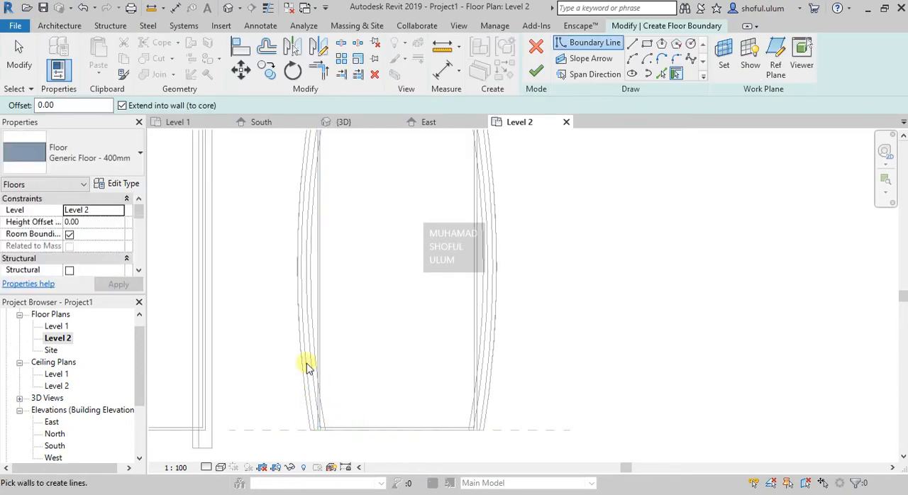
pyautogui.scroll(-1, 320, 313)
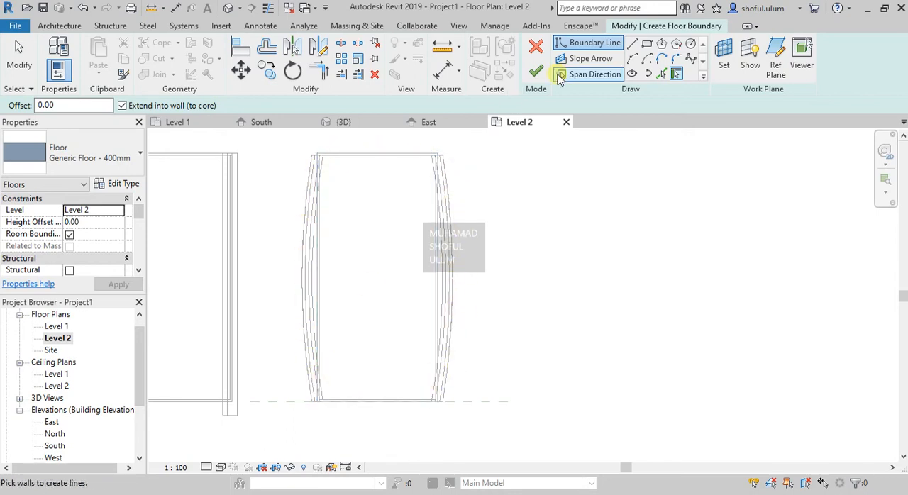
pyautogui.click(632, 58)
pyautogui.click(319, 156)
pyautogui.click(320, 369)
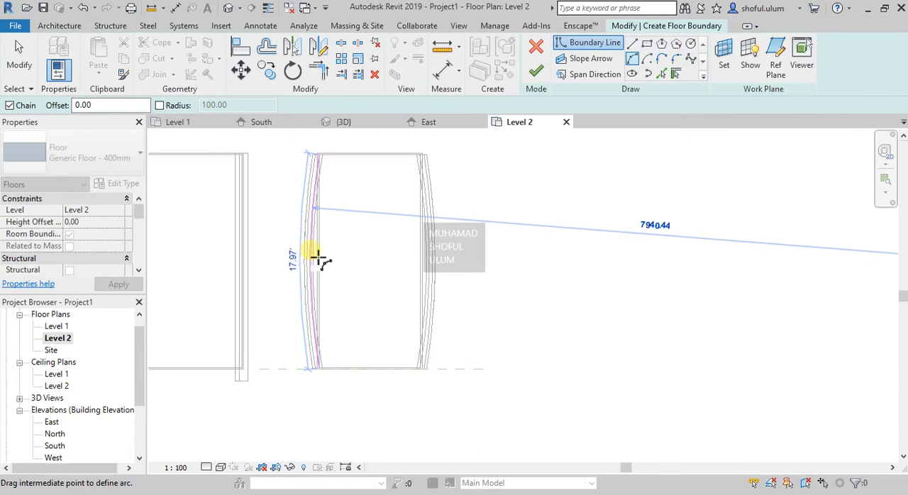
pyautogui.click(316, 256)
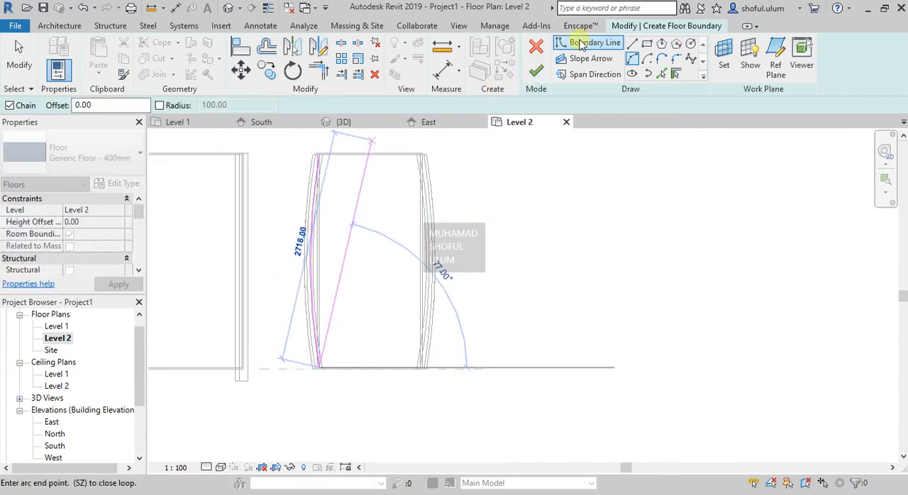
pyautogui.press('Escape')
pyautogui.press('Escape')
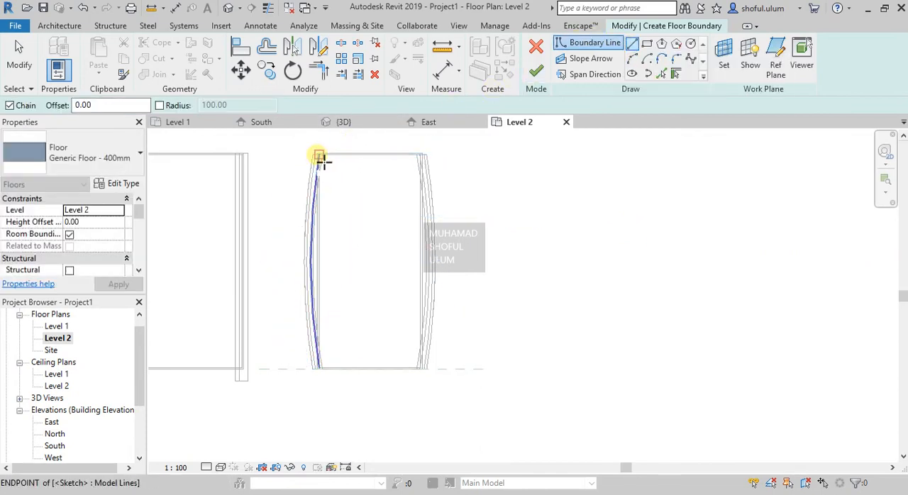
# - Sketch straight boundary lines about 590 long from both ends of the arc to the midpoints of the building's end walls
pyautogui.click(320, 155)
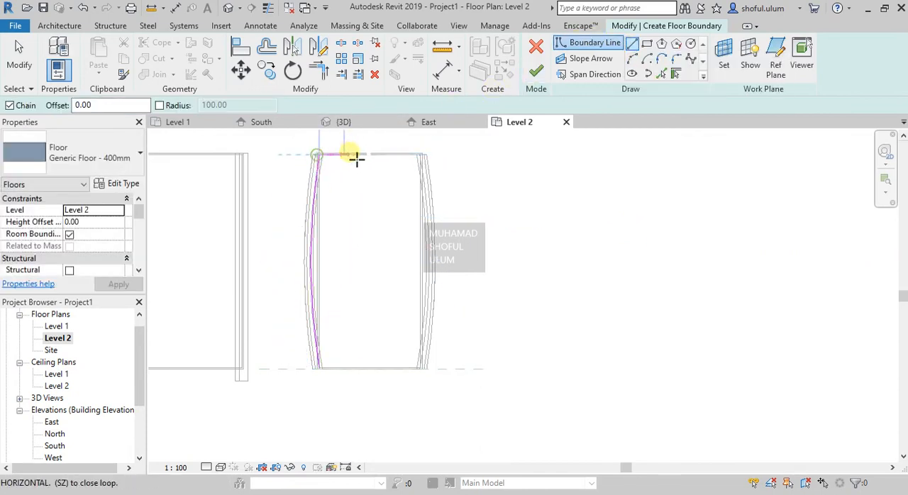
pyautogui.click(323, 369)
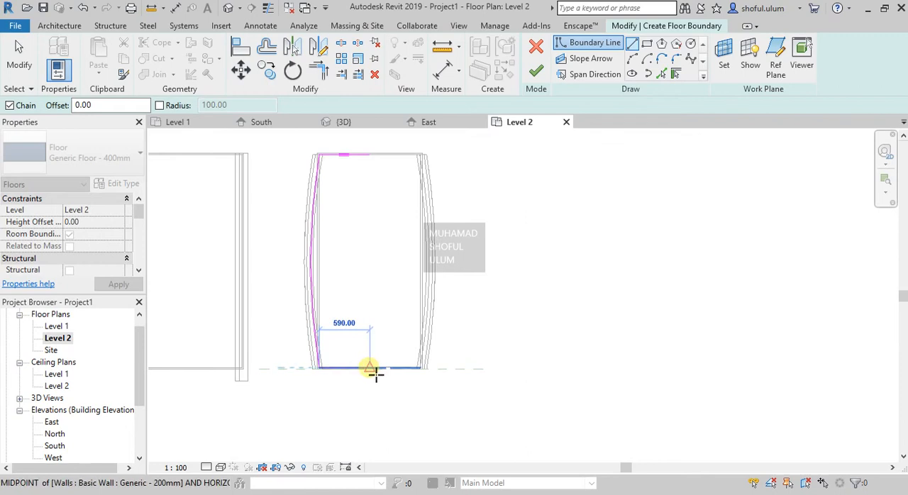
pyautogui.press('Escape')
pyautogui.press('Escape')
# - Mirror the boundary arc and both straight lines about a drawn axis through the building's lengthwise centre
pyautogui.moveTo(284, 399)
pyautogui.mouseDown()
pyautogui.moveTo(308, 203)
pyautogui.moveTo(390, 137)
pyautogui.mouseUp()
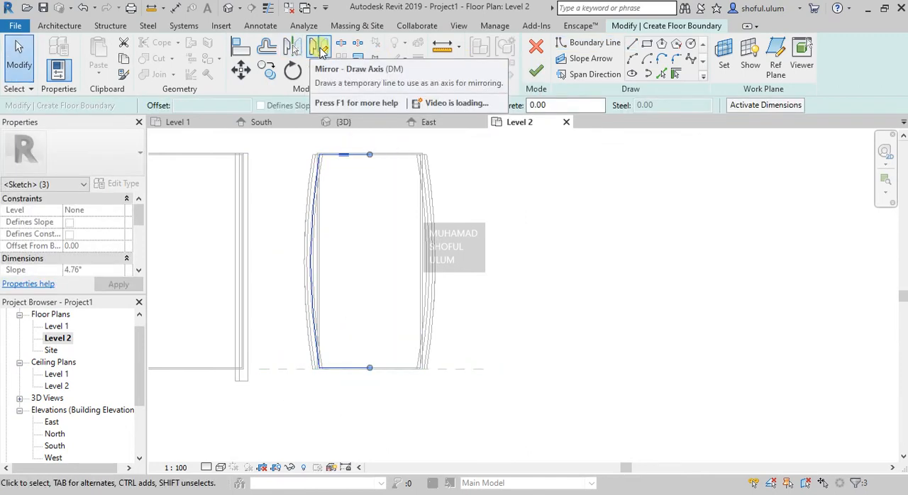
pyautogui.click(319, 47)
pyautogui.click(370, 155)
pyautogui.click(369, 260)
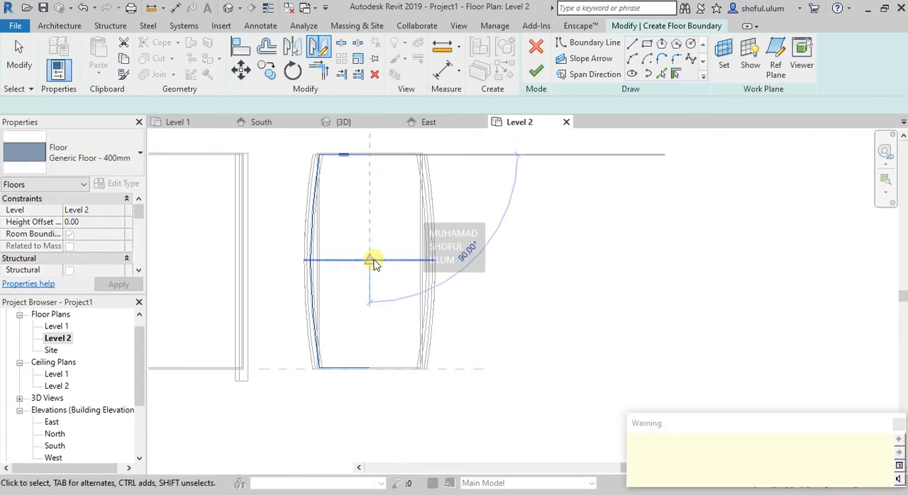
# - Adjust the inner end of the lower boundary line so it meets its mirrored half without overlapping
pyautogui.scroll(2, 365, 376)
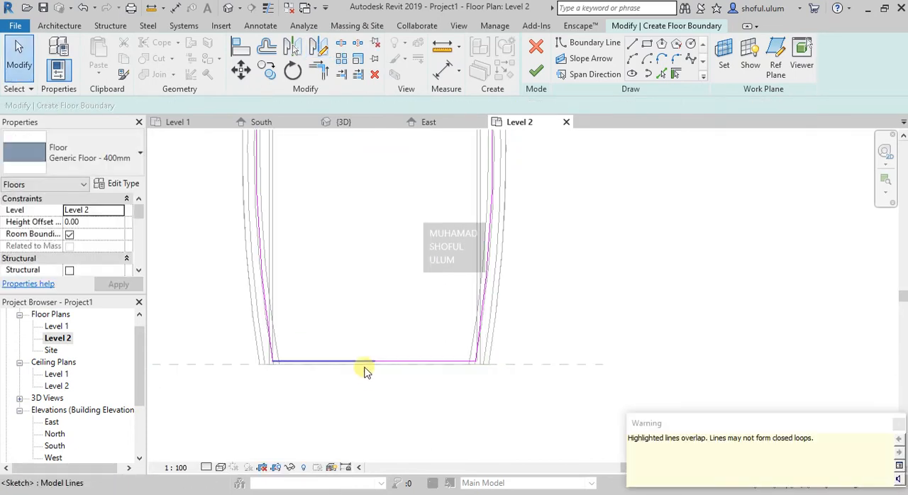
pyautogui.click(368, 365)
pyautogui.scroll(4, 373, 366)
pyautogui.moveTo(363, 361)
pyautogui.mouseDown()
pyautogui.moveTo(344, 361)
pyautogui.moveTo(360, 360)
pyautogui.mouseUp()
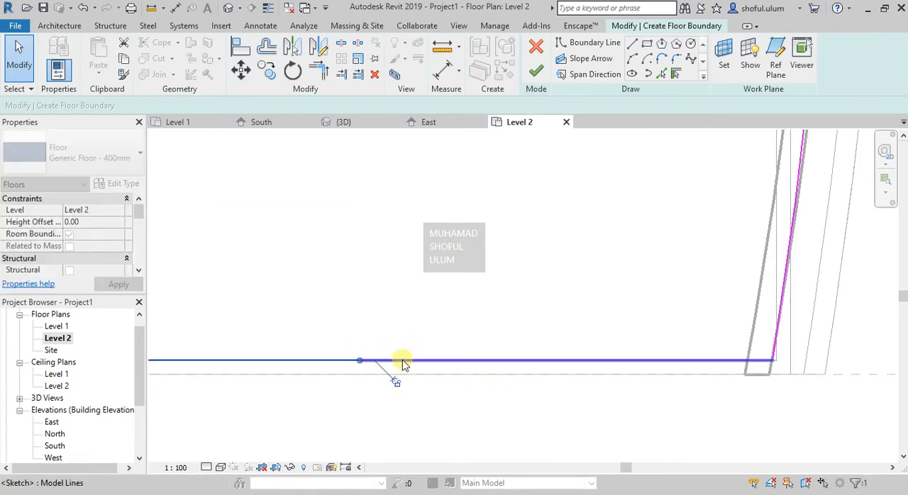
pyautogui.click(422, 306)
pyautogui.scroll(-4, 422, 306)
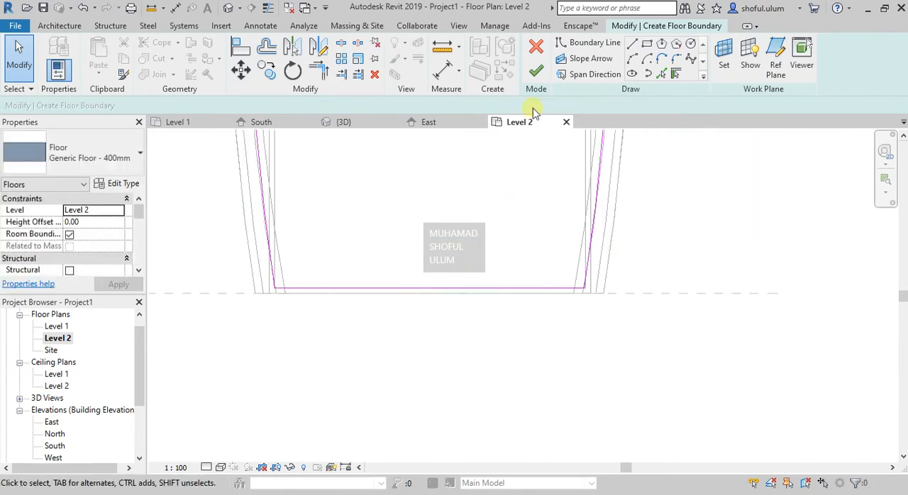
# - Finish the Generic Floor - 400mm sketch on Level 2 without attaching the walls to the floor's bottom
pyautogui.click(542, 73)
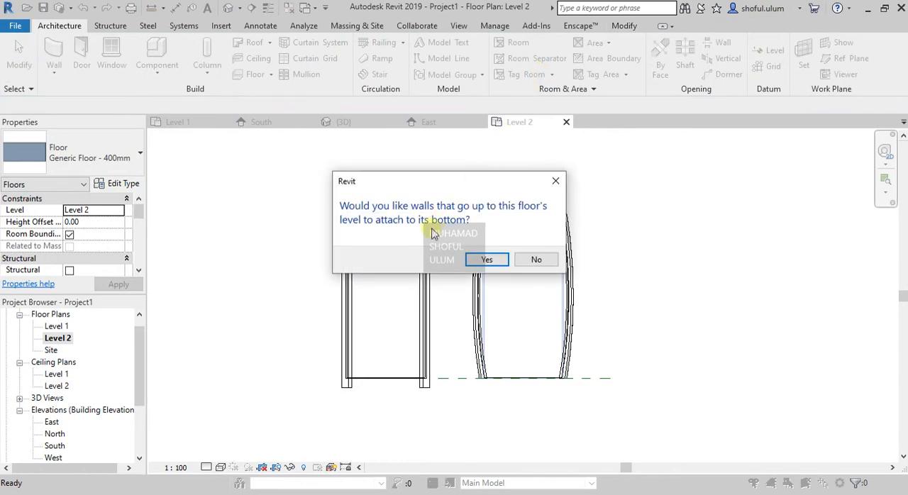
pyautogui.click(535, 260)
pyautogui.scroll(2, 636, 319)
pyautogui.click(166, 320)
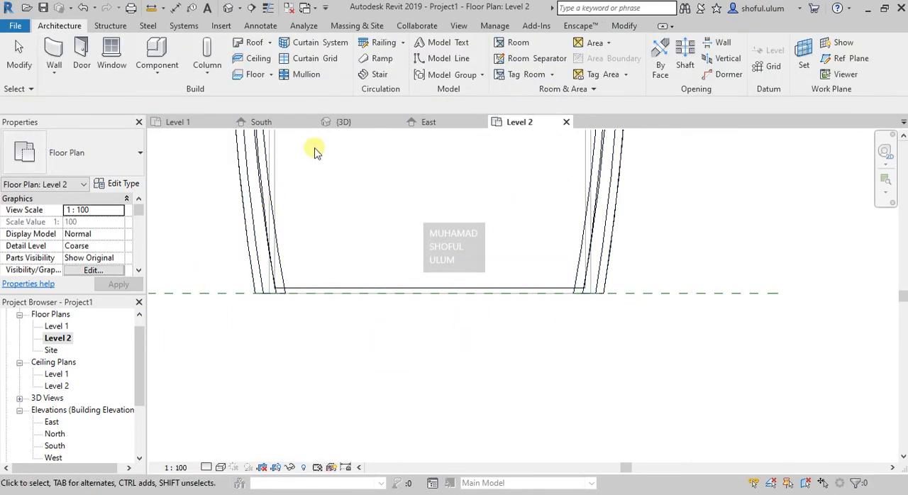
# - Examine in the 3D view how the new Level 2 floor's edges meet the walls and the curved roof by face
pyautogui.click(341, 121)
pyautogui.scroll(5, 513, 348)
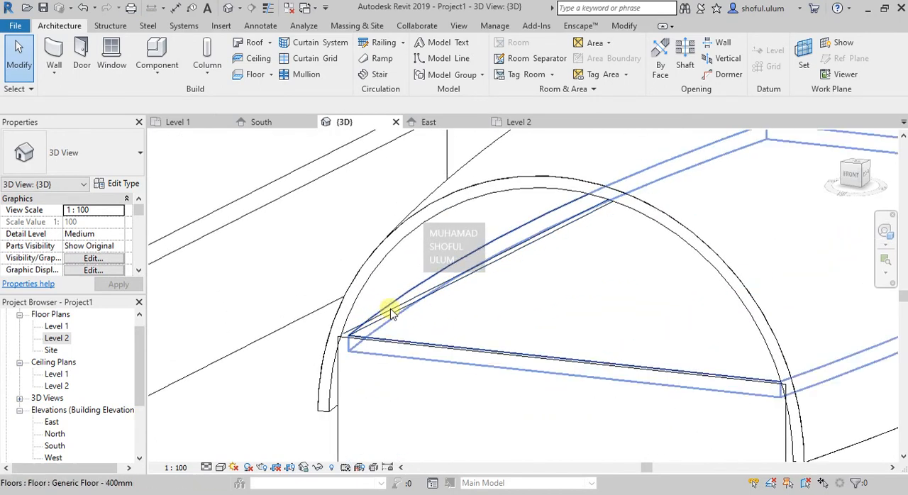
pyautogui.click(422, 287)
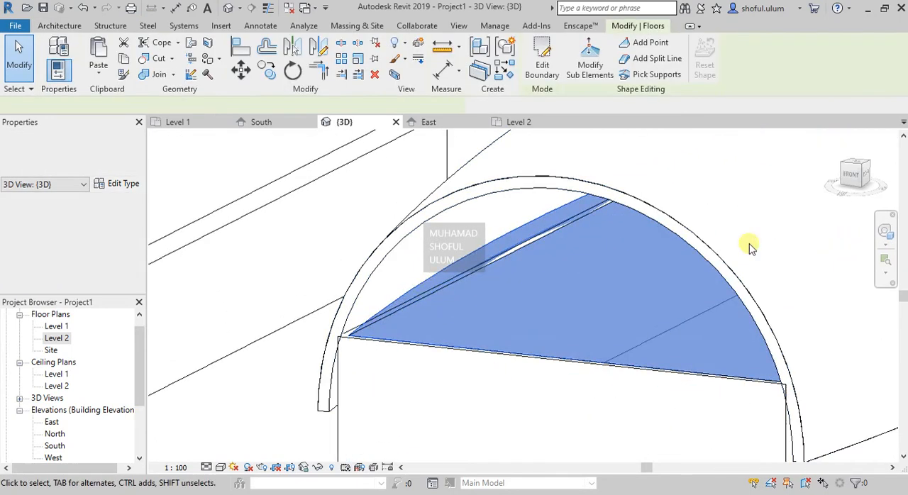
pyautogui.scroll(-3, 470, 257)
pyautogui.click(885, 230)
pyautogui.moveTo(795, 304)
pyautogui.mouseDown()
pyautogui.moveTo(887, 297)
pyautogui.moveTo(885, 284)
pyautogui.moveTo(835, 284)
pyautogui.mouseUp()
pyautogui.press('Escape')
pyautogui.press('Escape')
pyautogui.scroll(4, 794, 256)
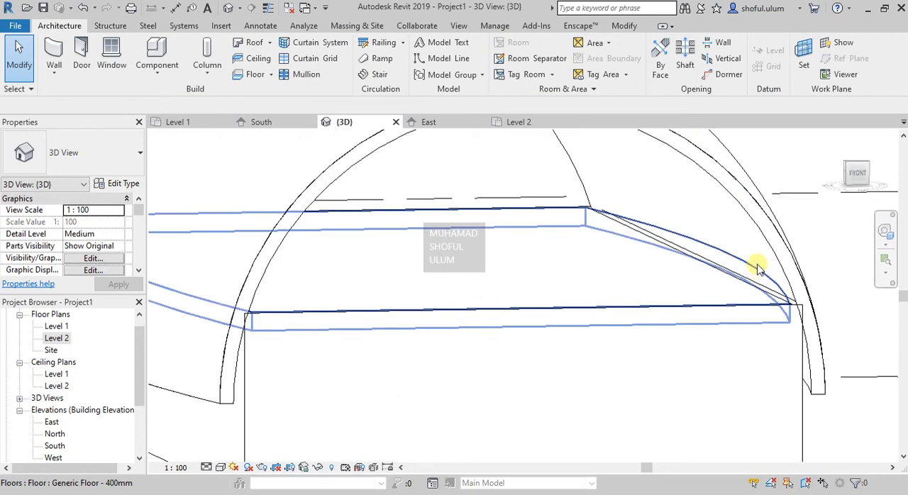
pyautogui.scroll(-3, 772, 291)
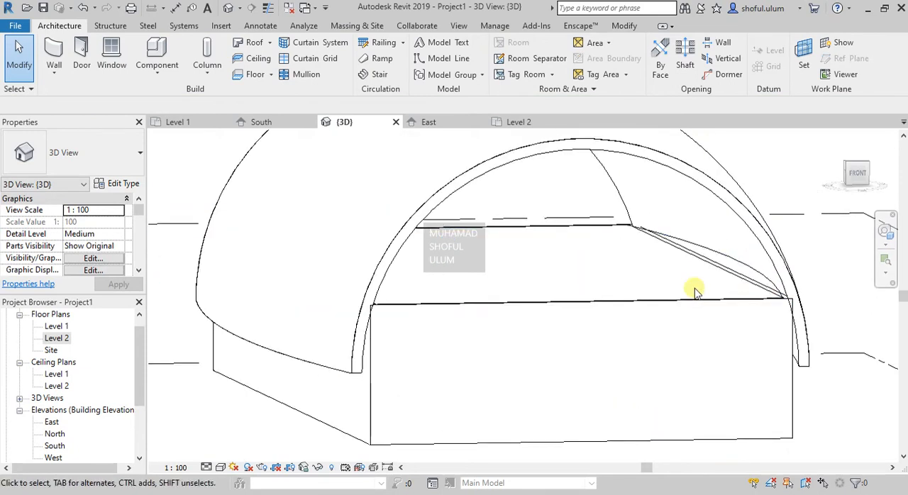
pyautogui.click(358, 343)
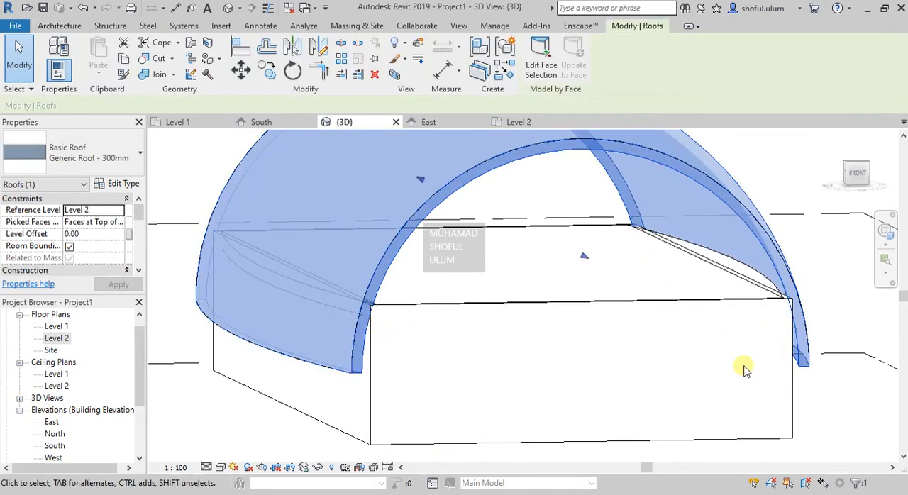
pyautogui.click(855, 424)
pyautogui.keyDown('shift'); pyautogui.moveTo(466, 263); pyautogui.dragTo(461, 230, button='middle'); pyautogui.keyUp('shift')
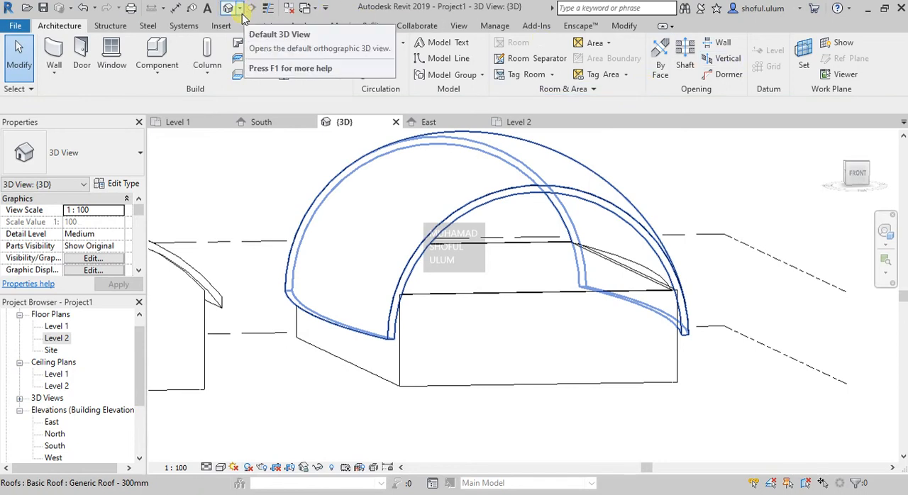
# - Draw a building section horizontally across the middle of the second building in the Level 1 floor plan
pyautogui.click(179, 122)
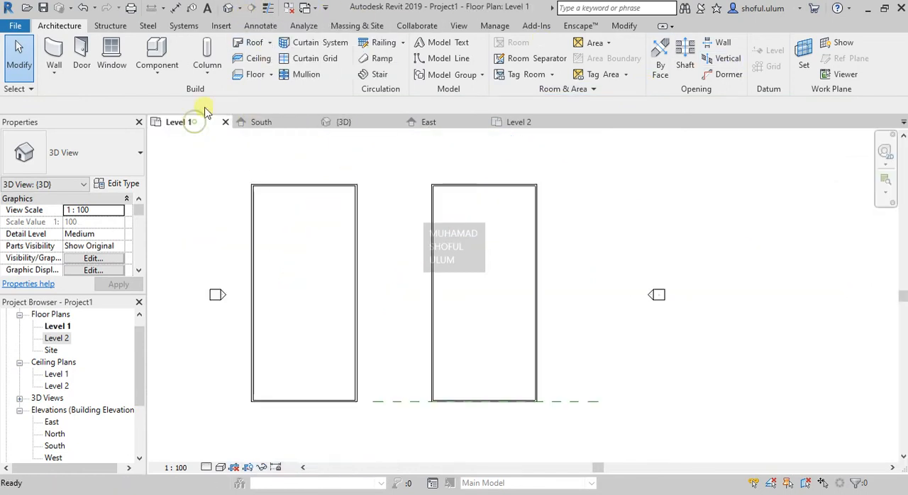
pyautogui.click(250, 8)
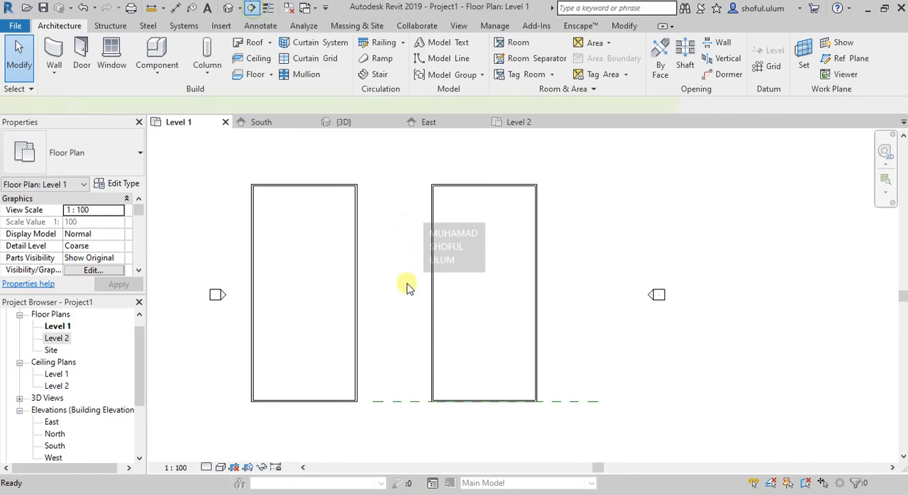
pyautogui.click(584, 300)
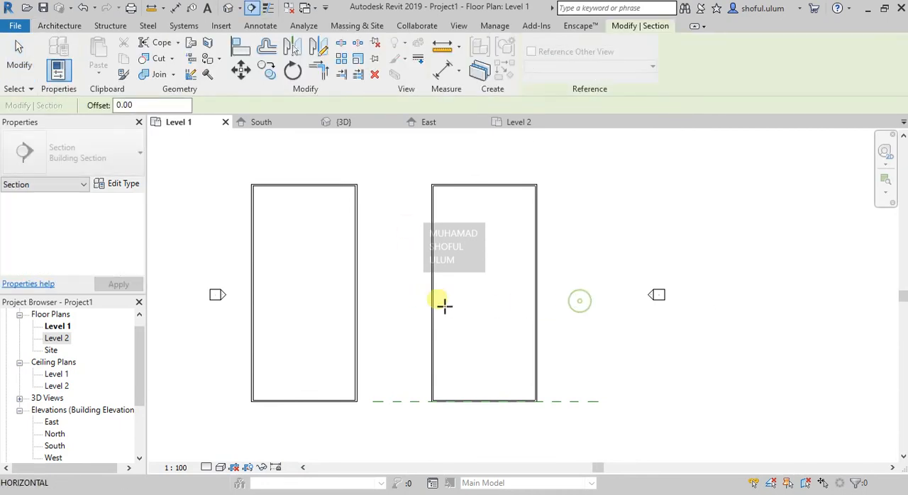
pyautogui.click(396, 301)
pyautogui.press('Escape')
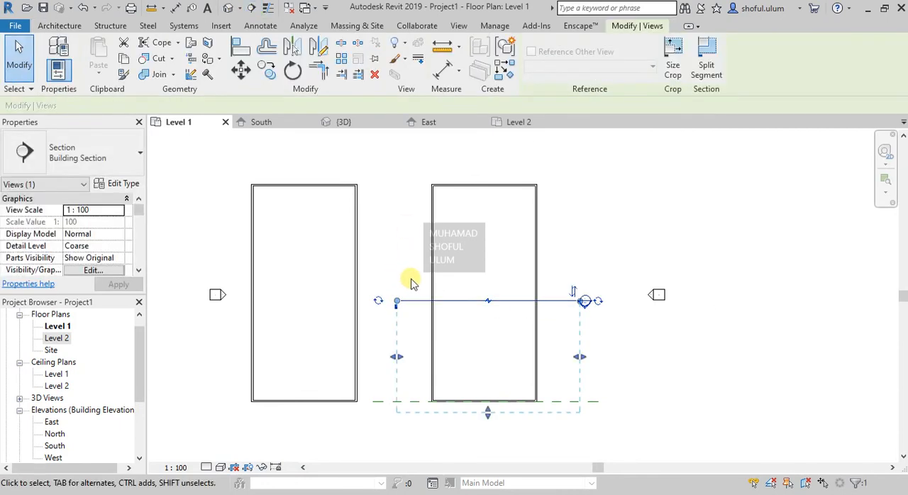
pyautogui.press('Escape')
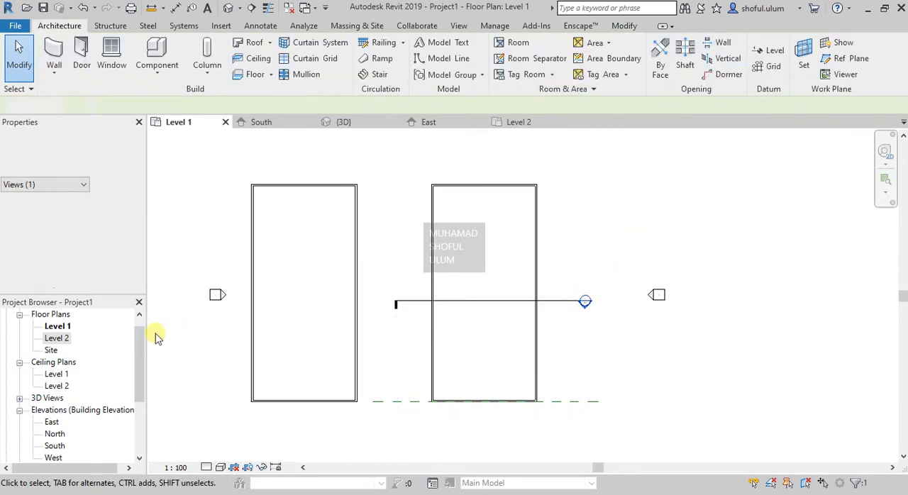
# - Open the new section view and examine how both ends of the Level 2 floor relate to the roof's inner face
pyautogui.scroll(-3, 63, 397)
pyautogui.click(20, 411)
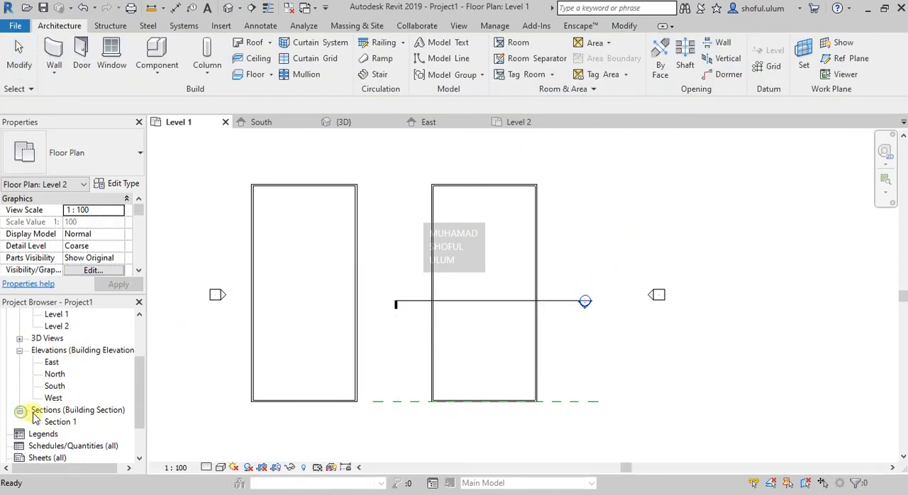
pyautogui.doubleClick(50, 423)
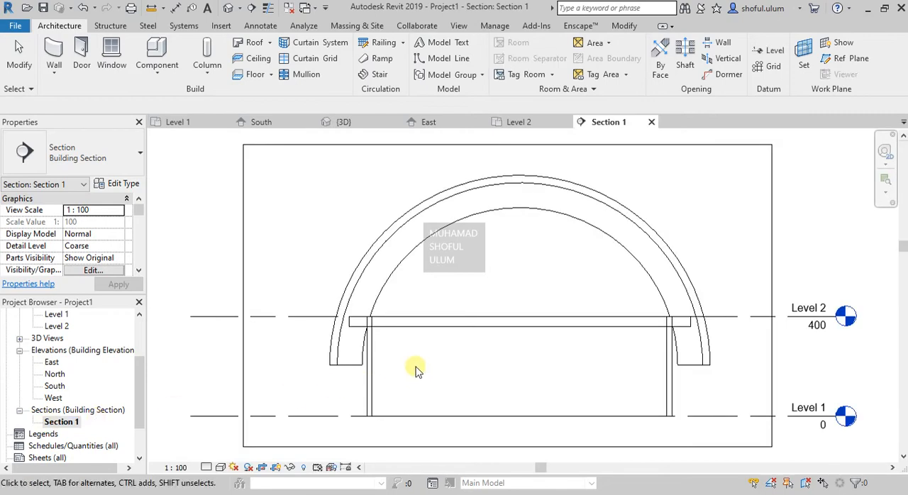
pyautogui.scroll(5, 345, 328)
pyautogui.click(360, 314)
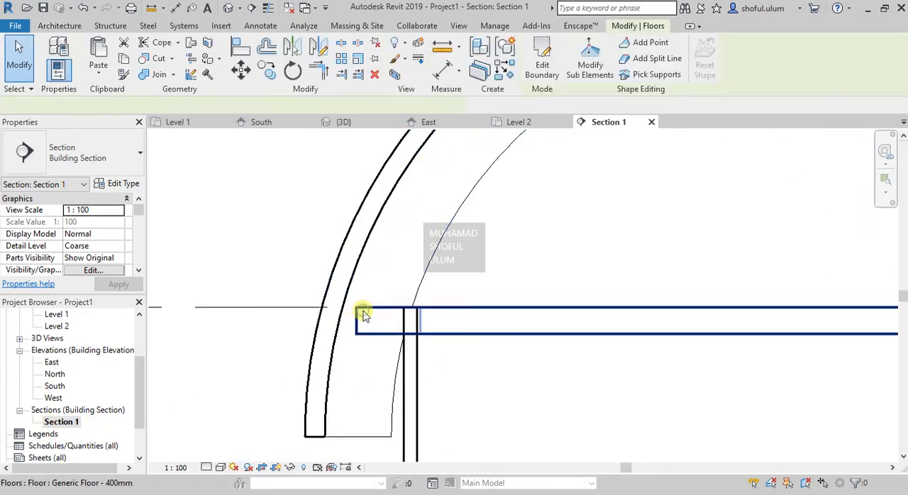
pyautogui.click(337, 310)
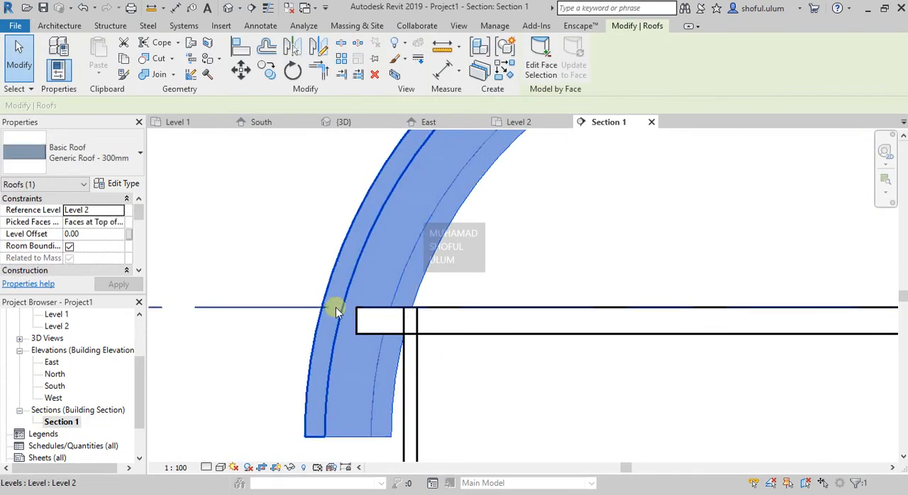
pyautogui.click(356, 314)
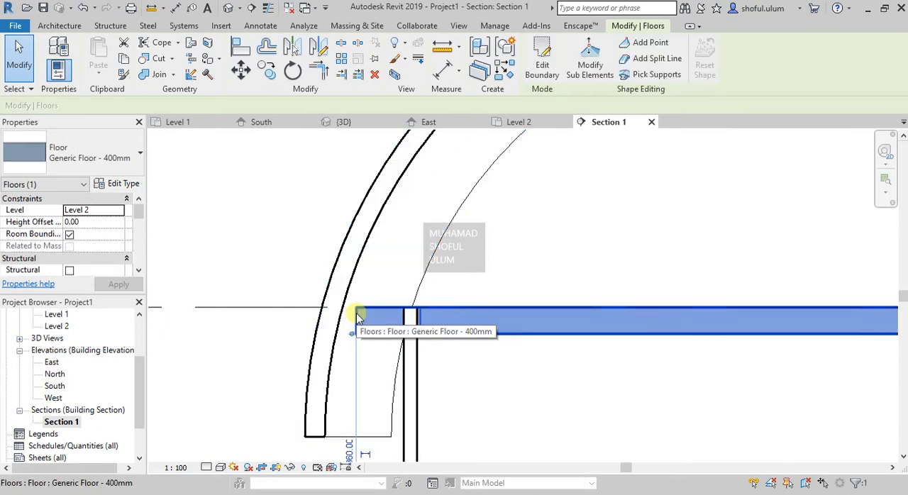
pyautogui.scroll(-3, 328, 288)
pyautogui.scroll(2, 341, 300)
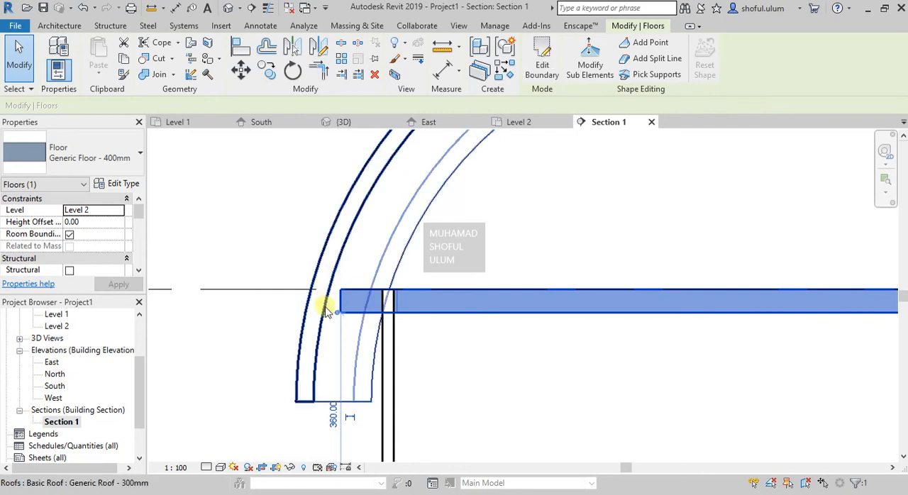
pyautogui.scroll(-4, 319, 305)
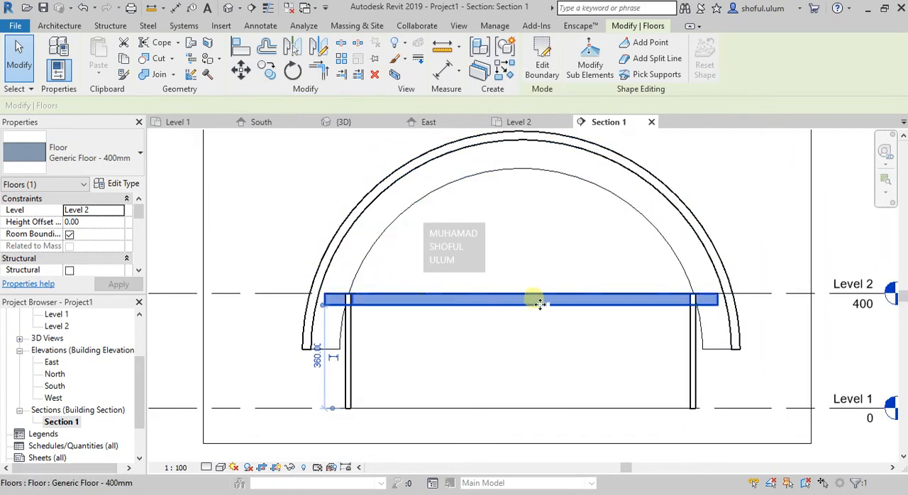
pyautogui.scroll(4, 703, 303)
pyautogui.click(772, 239)
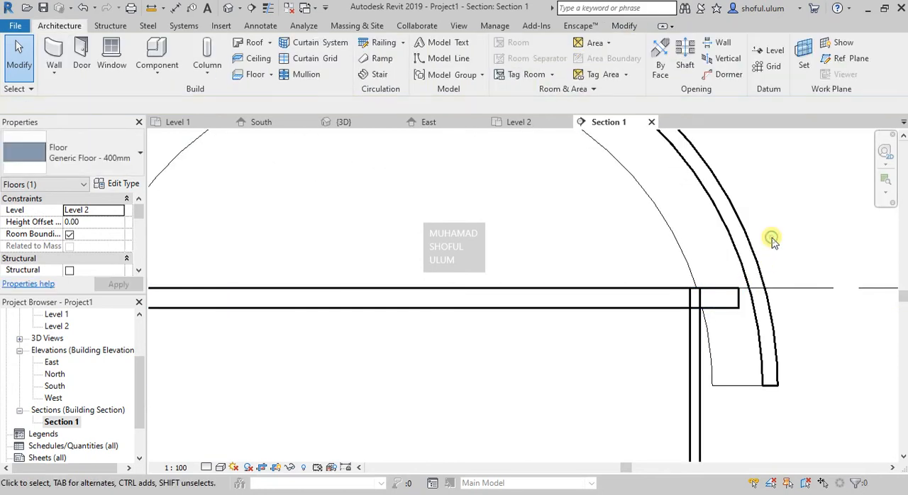
pyautogui.scroll(-5, 731, 255)
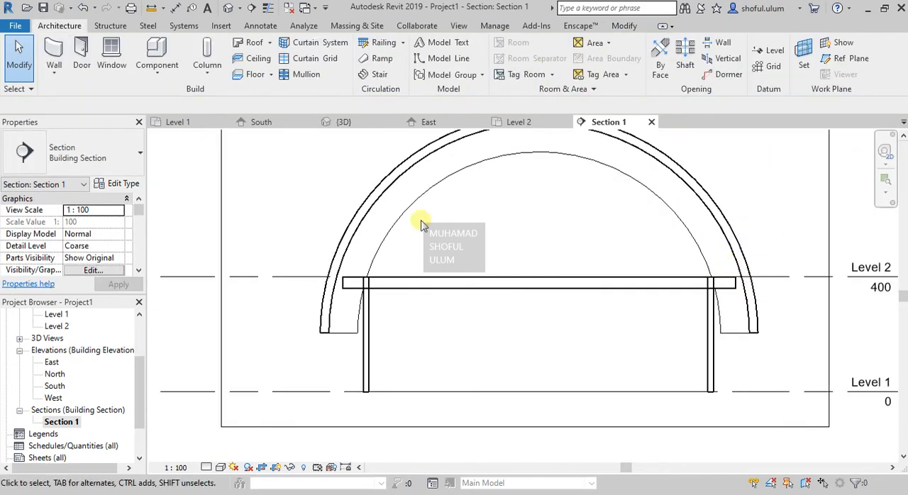
# - Delete the curved roof by face from the second building in the 3D view
pyautogui.click(344, 122)
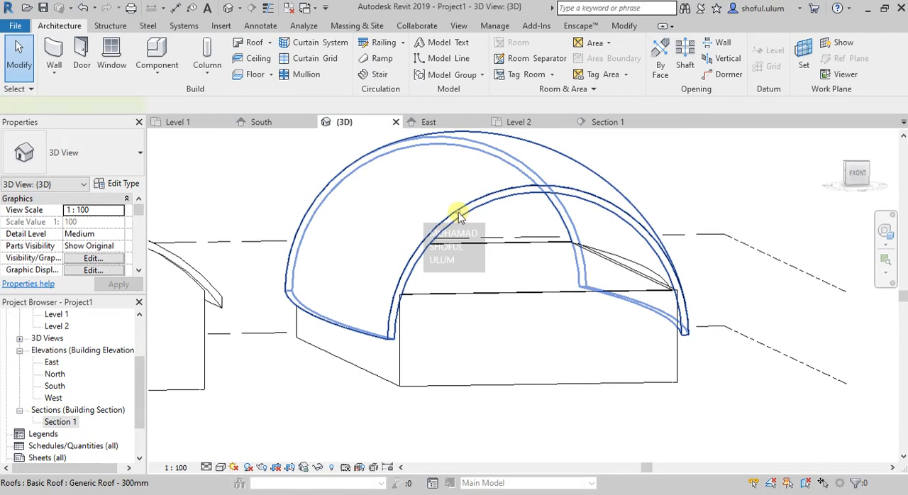
pyautogui.click(462, 209)
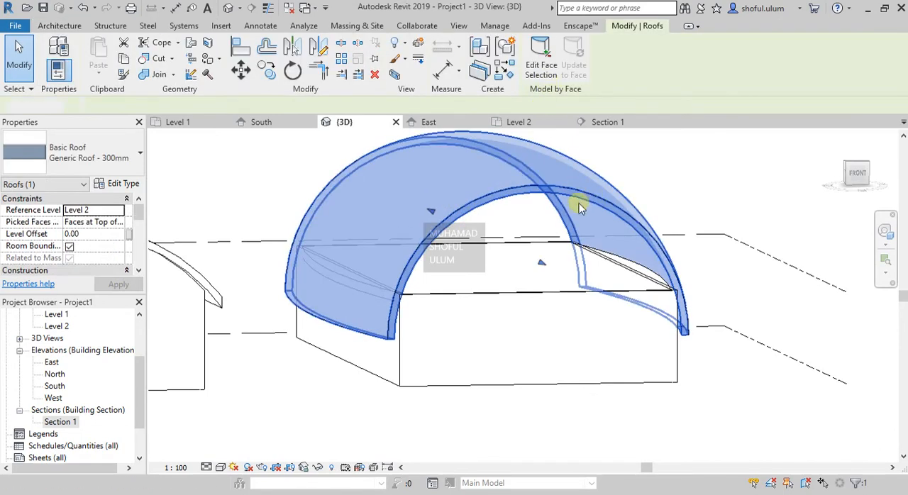
pyautogui.press('Delete')
# - Set Level 2 as the mass floor of the arched mass
pyautogui.click(533, 168)
pyautogui.click(603, 69)
pyautogui.click(648, 152)
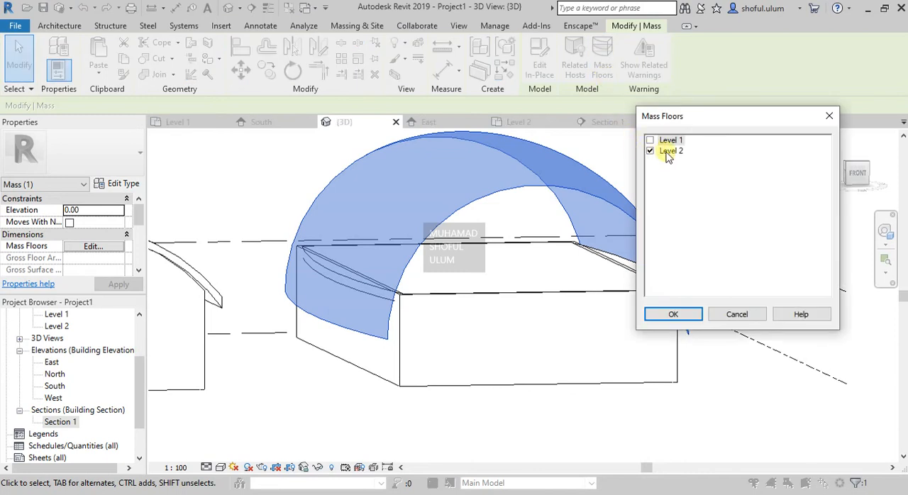
pyautogui.click(686, 313)
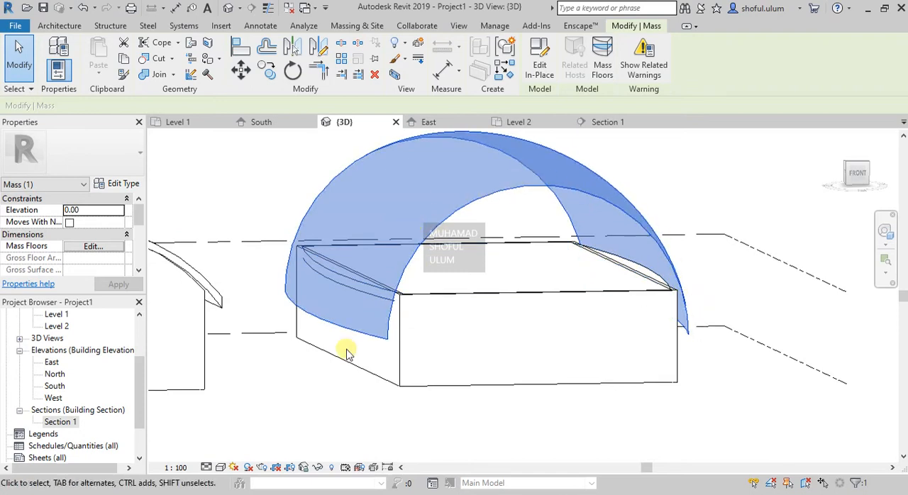
pyautogui.scroll(-3, 347, 348)
pyautogui.scroll(1, 363, 340)
pyautogui.scroll(2, 363, 341)
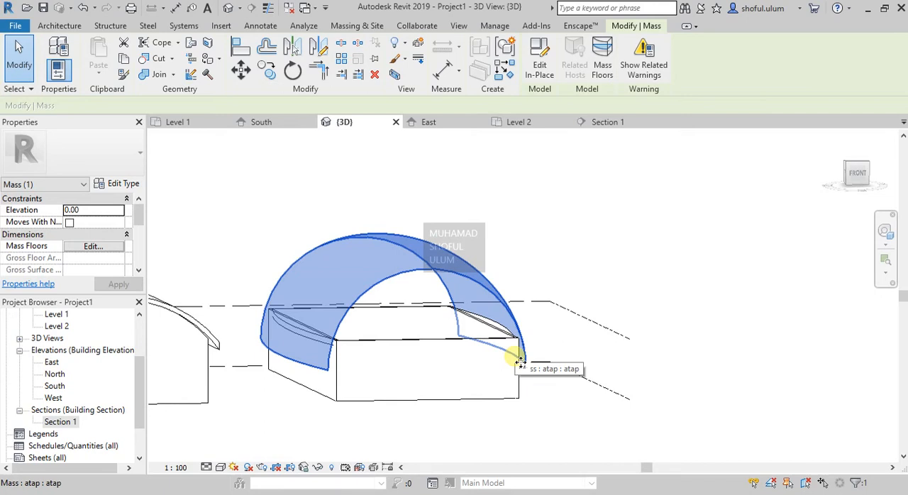
pyautogui.scroll(-2, 532, 329)
pyautogui.scroll(1, 527, 326)
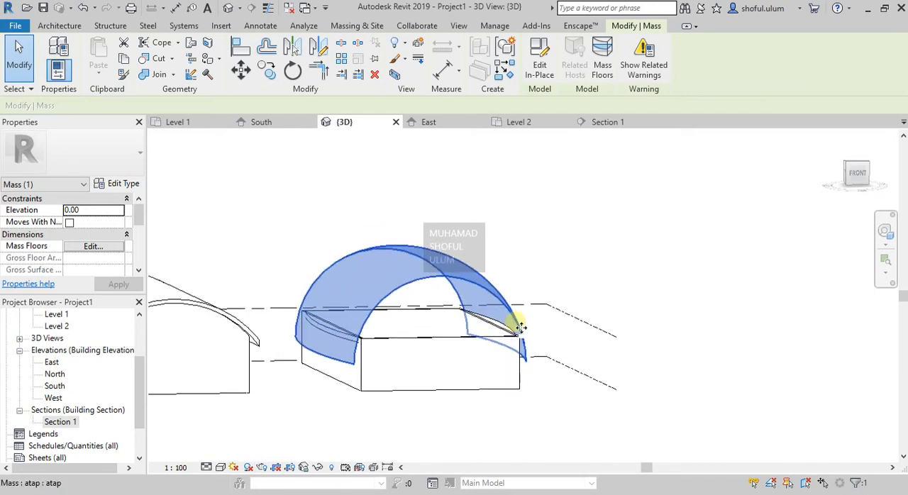
# - Edit the arched mass of the second building in place and dissolve its surface form back into the three arcs
pyautogui.click(884, 230)
pyautogui.moveTo(758, 266); pyautogui.dragTo(587, 310)
pyautogui.press('Escape')
pyautogui.press('Escape')
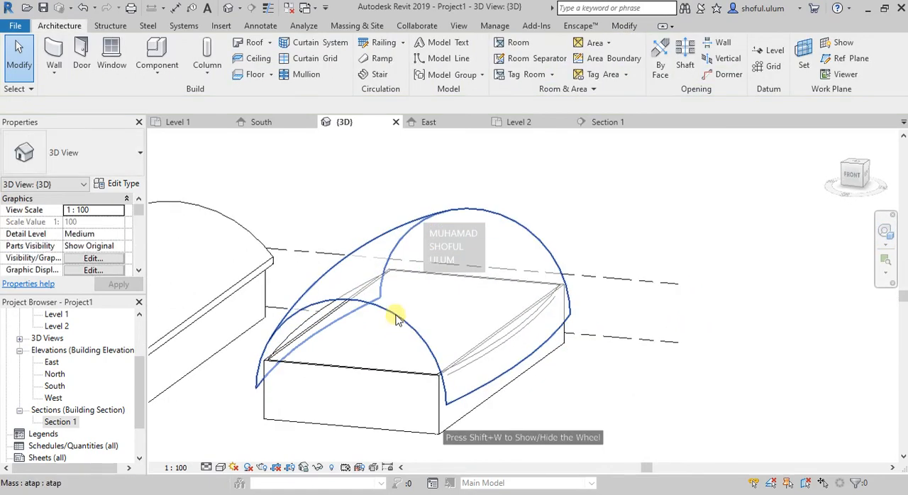
pyautogui.click(397, 318)
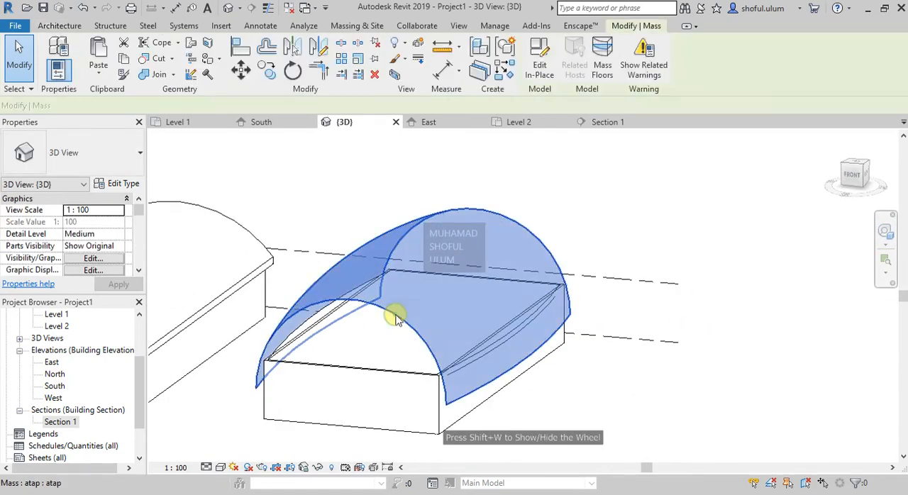
pyautogui.click(540, 69)
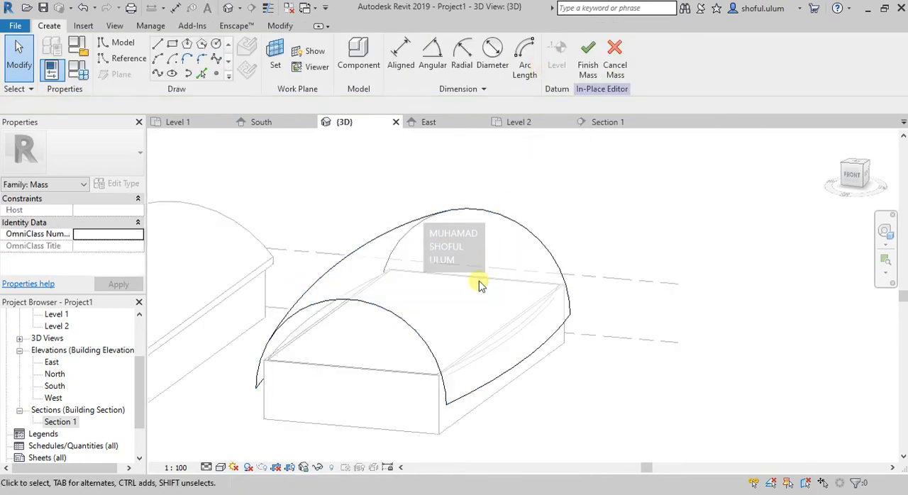
pyautogui.click(353, 259)
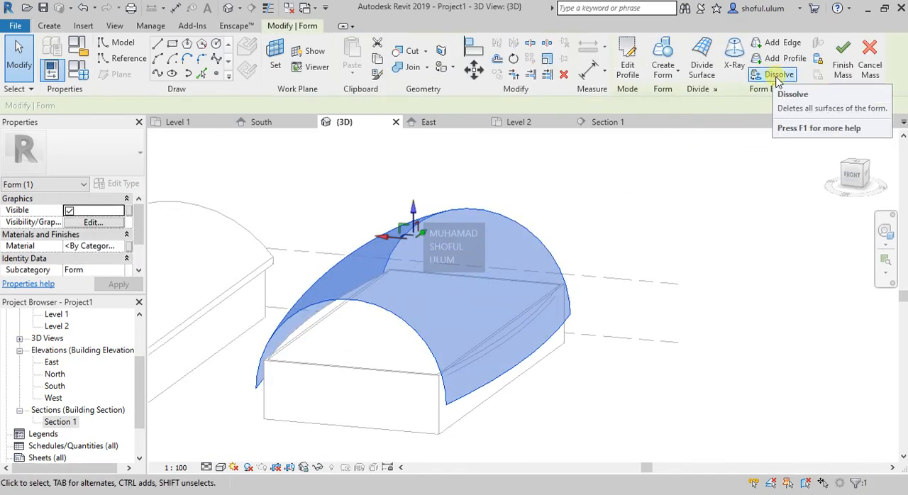
pyautogui.click(778, 77)
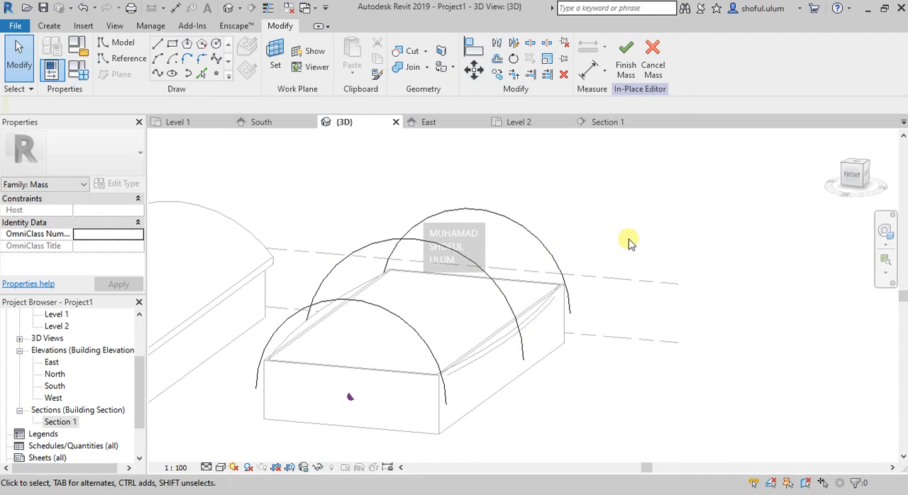
# - Close the front arc with a straight model line between its endpoints, drawn on Reference Plane : 2
pyautogui.scroll(-1, 660, 226)
pyautogui.scroll(1, 521, 351)
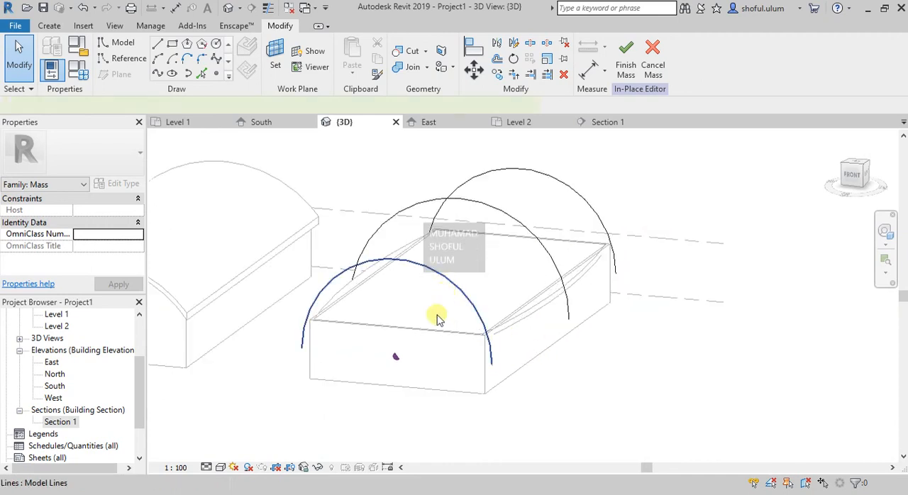
pyautogui.click(438, 319)
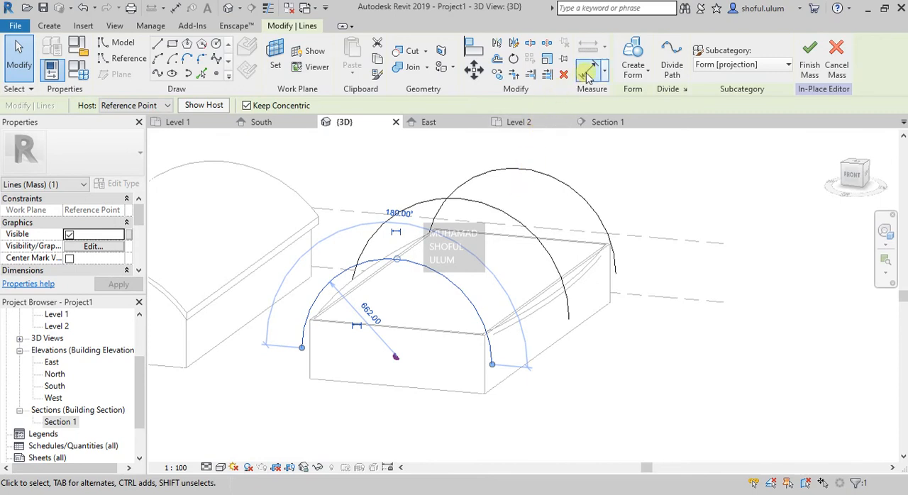
pyautogui.click(157, 43)
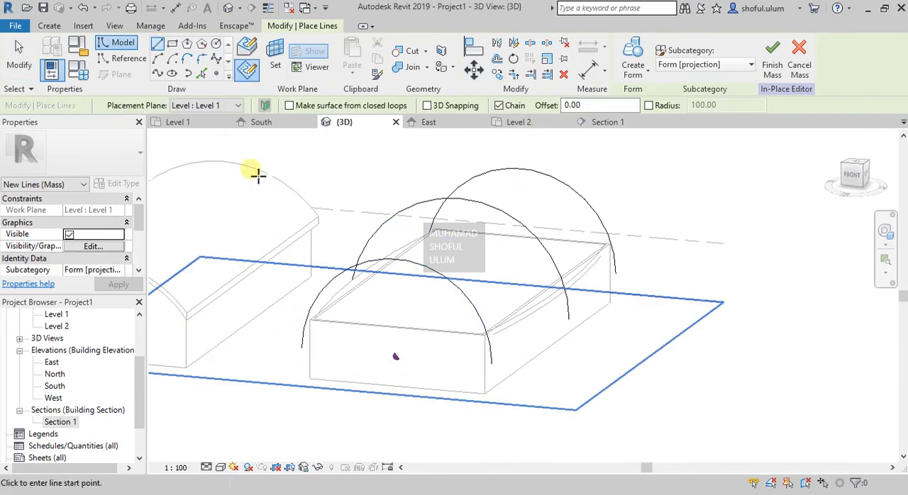
pyautogui.click(212, 105)
pyautogui.click(217, 162)
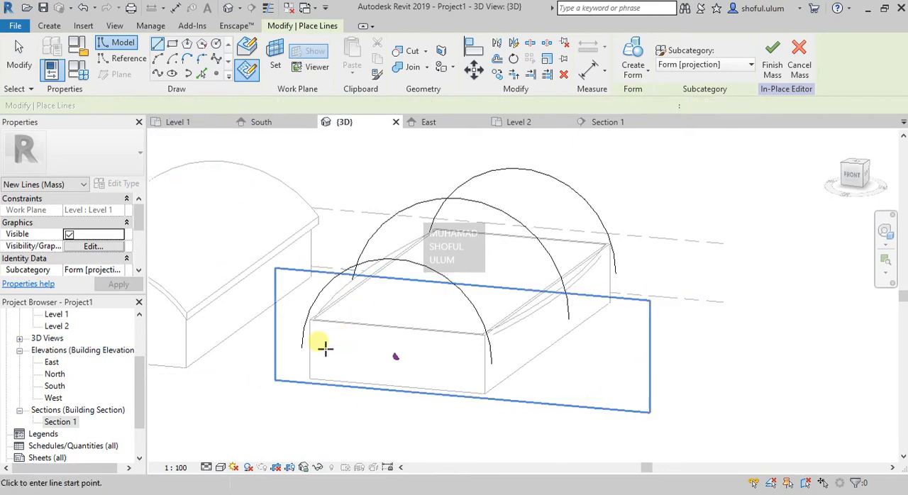
pyautogui.click(303, 348)
pyautogui.click(492, 366)
pyautogui.press('Escape')
pyautogui.press('Escape')
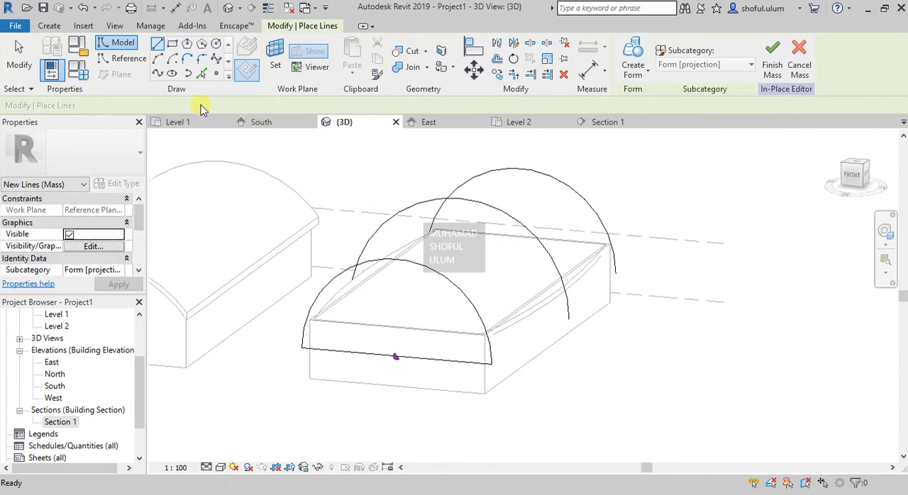
# - Close the middle arc with a straight model line between its endpoints, drawn on Reference Plane : 3
pyautogui.click(187, 60)
pyautogui.click(186, 106)
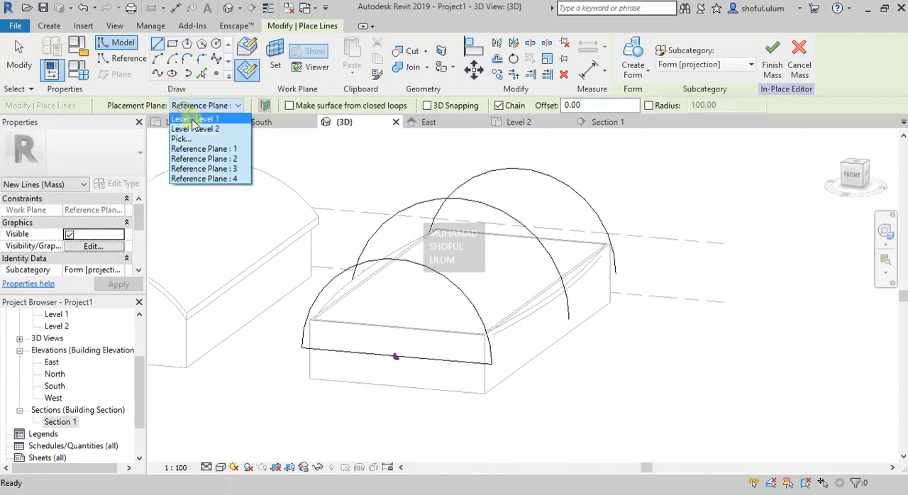
pyautogui.click(212, 168)
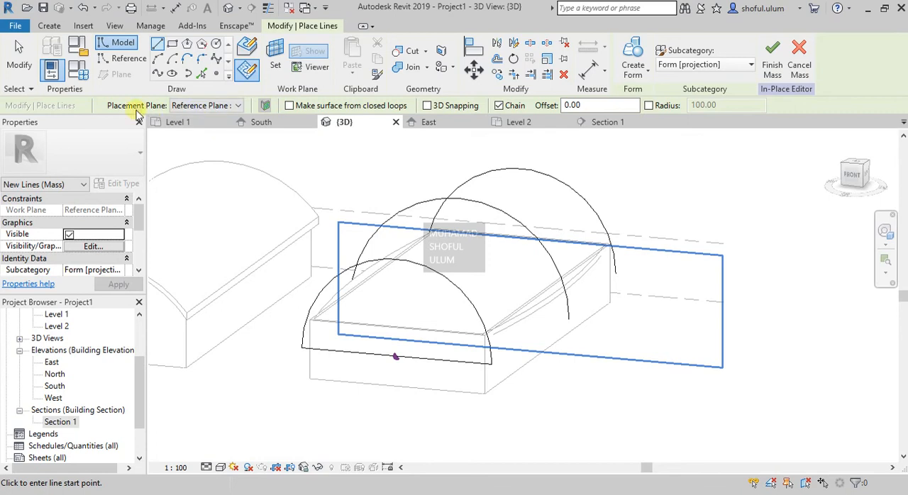
pyautogui.click(188, 105)
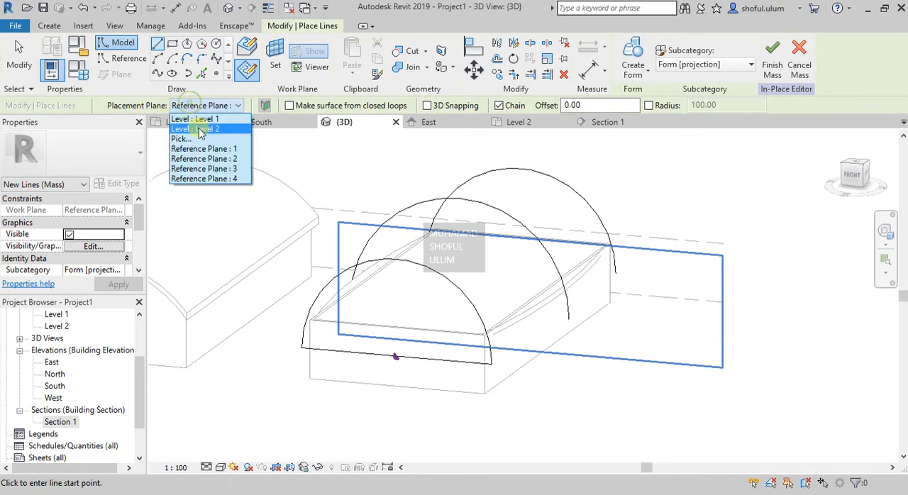
pyautogui.click(210, 170)
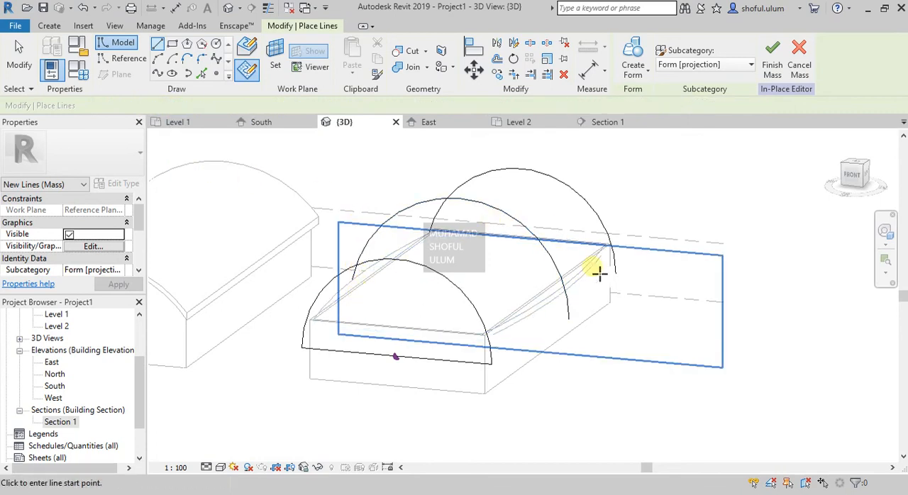
pyautogui.click(576, 320)
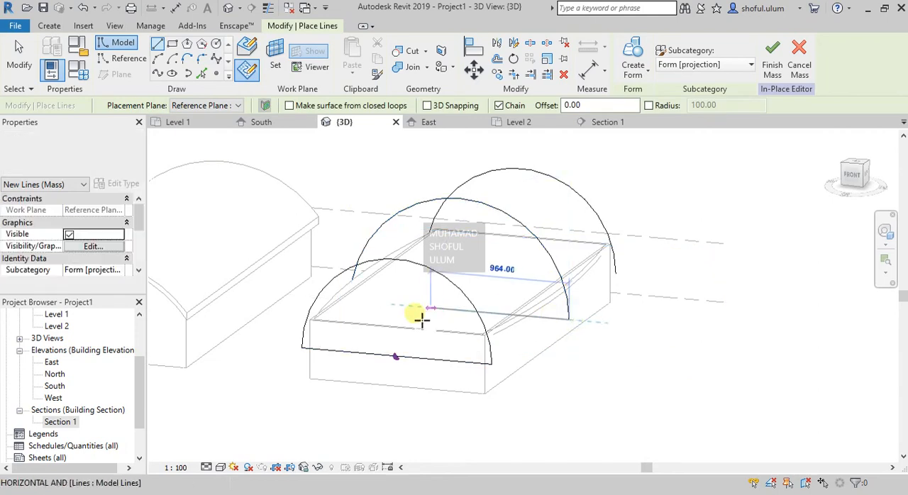
pyautogui.click(355, 298)
pyautogui.press('Escape')
pyautogui.press('Escape')
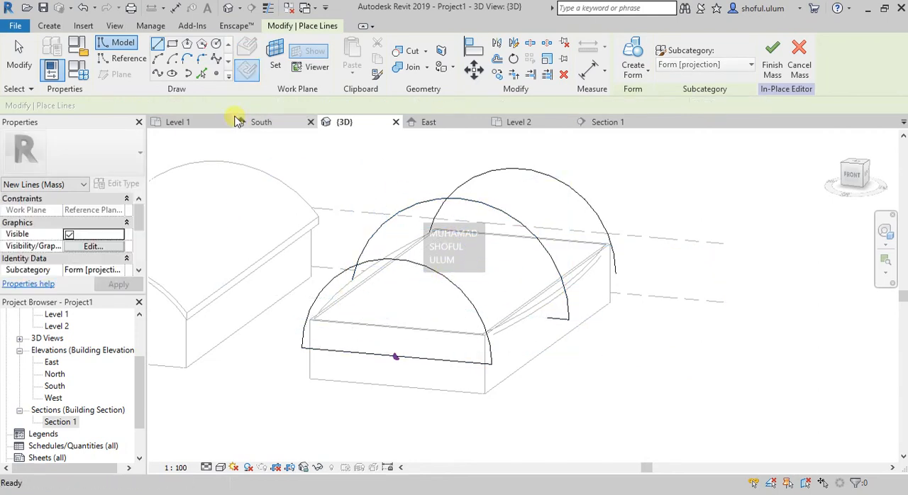
# - Close the rear arc with a straight model line between its endpoints, drawn on Reference Plane : 4
pyautogui.click(213, 105)
pyautogui.click(216, 178)
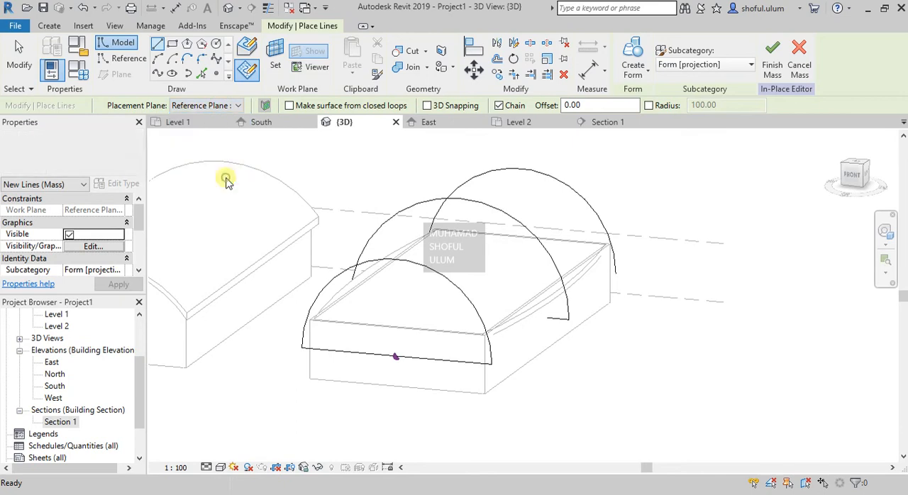
pyautogui.click(625, 278)
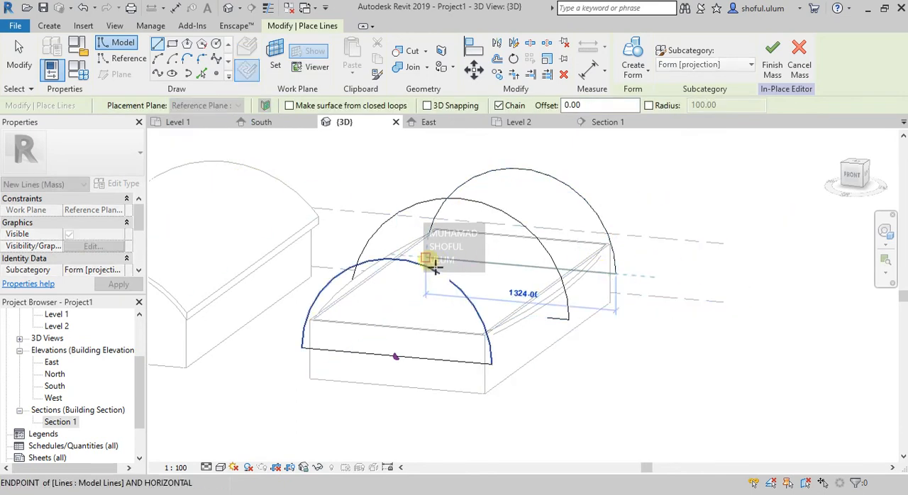
pyautogui.press('Escape')
pyautogui.press('Escape')
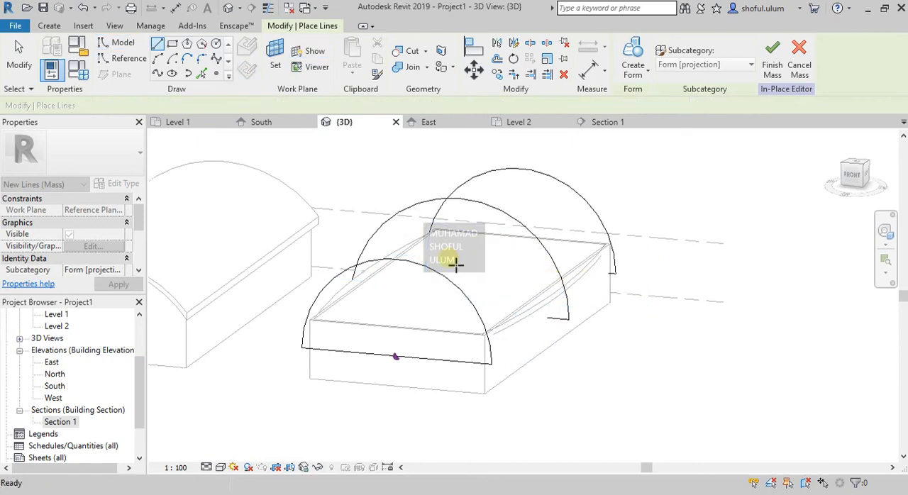
# - Create a solid form from the three closed arc profiles and finish the in-place mass
pyautogui.scroll(-2, 456, 264)
pyautogui.moveTo(318, 157); pyautogui.dragTo(608, 369)
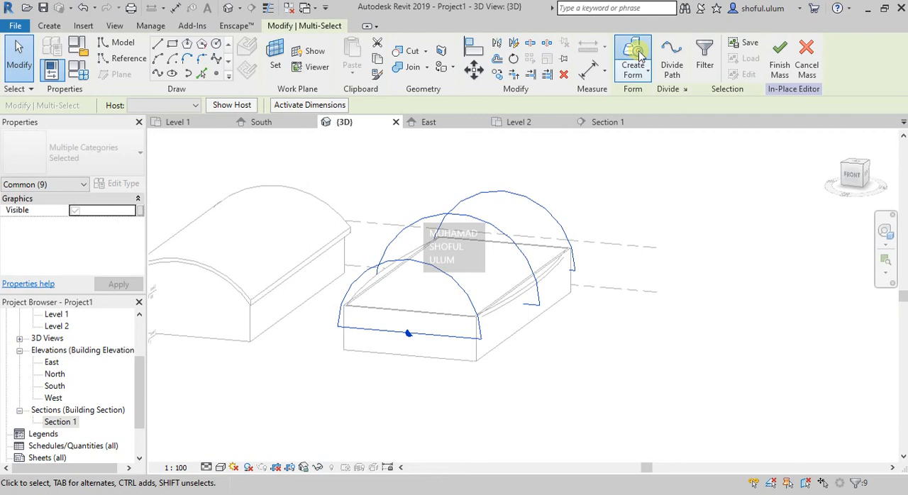
pyautogui.click(639, 55)
pyautogui.click(574, 345)
pyautogui.scroll(2, 447, 265)
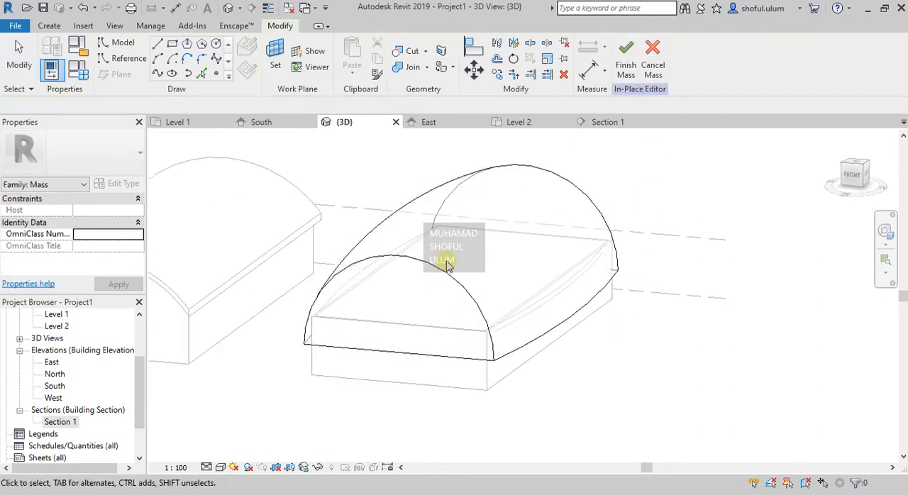
pyautogui.click(625, 66)
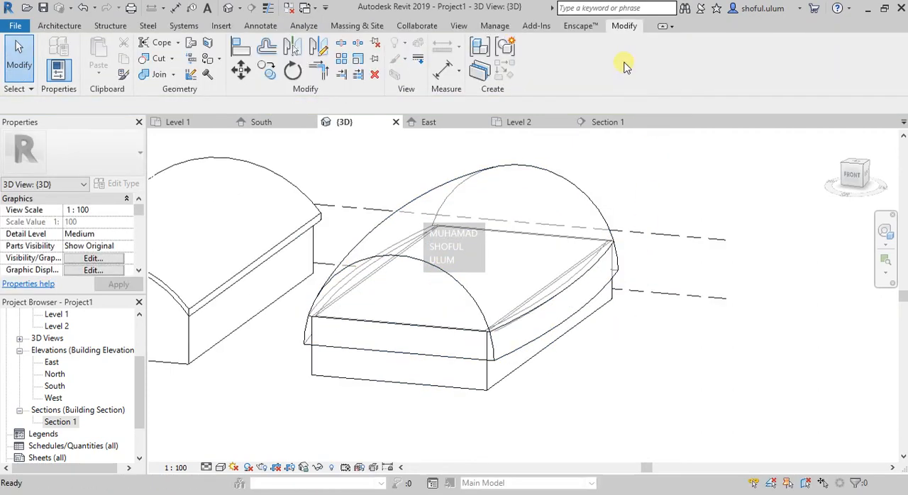
# - Check the mass floors of the closed arched mass, keeping only Level 2 assigned
pyautogui.click(432, 267)
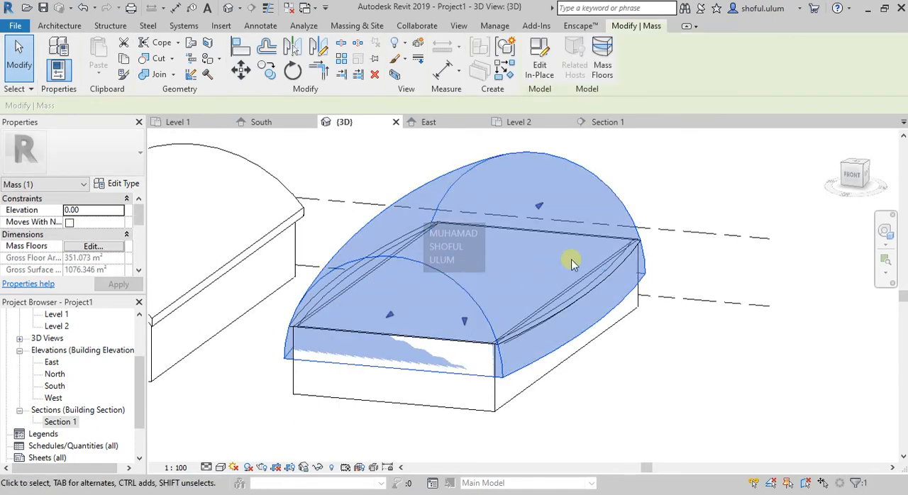
pyautogui.click(661, 185)
pyautogui.click(448, 286)
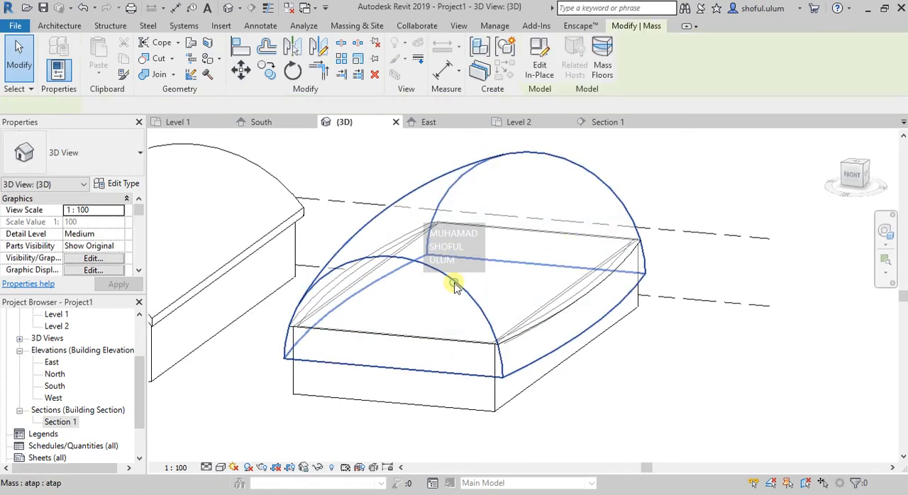
pyautogui.click(602, 65)
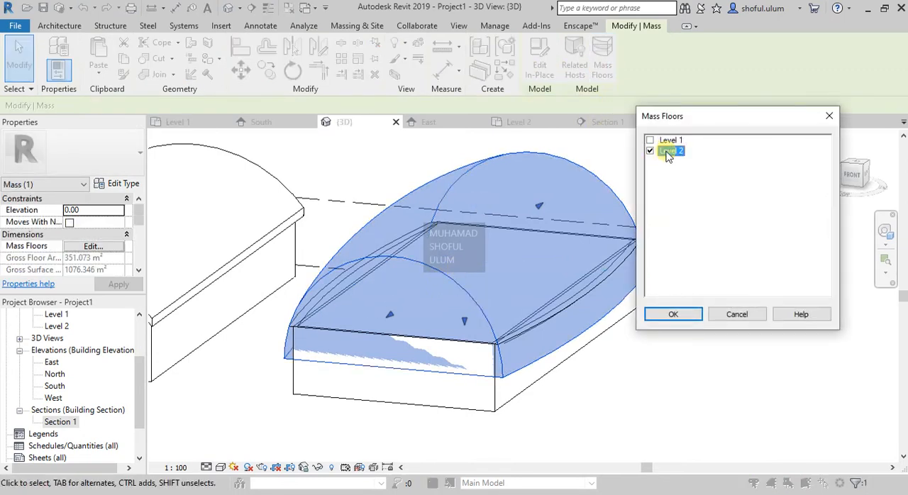
pyautogui.click(681, 316)
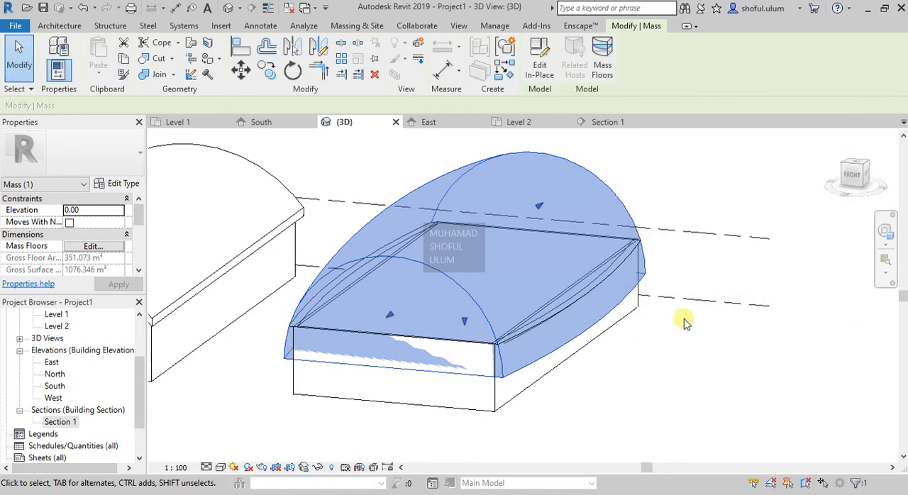
pyautogui.click(515, 432)
# - Create a Generic Floor - 400mm by face from the mass's Level 2 mass floor, with a 0.00 offset
pyautogui.scroll(5, 294, 325)
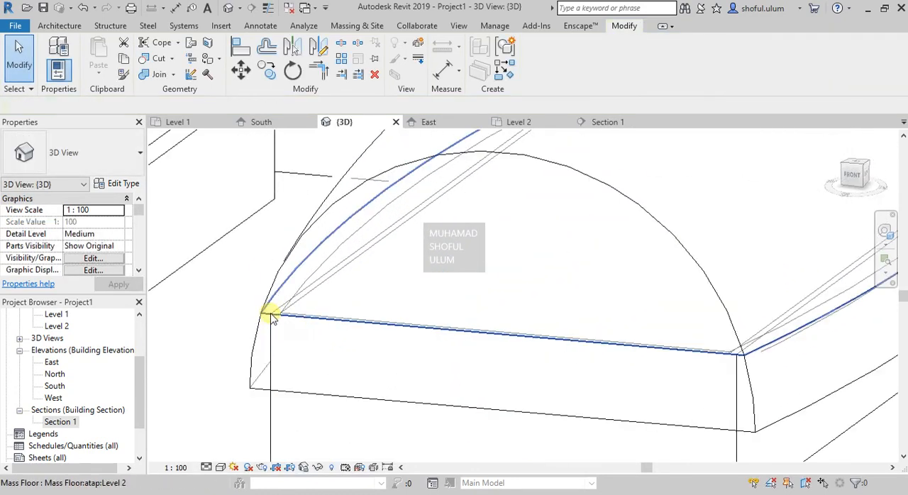
pyautogui.click(271, 315)
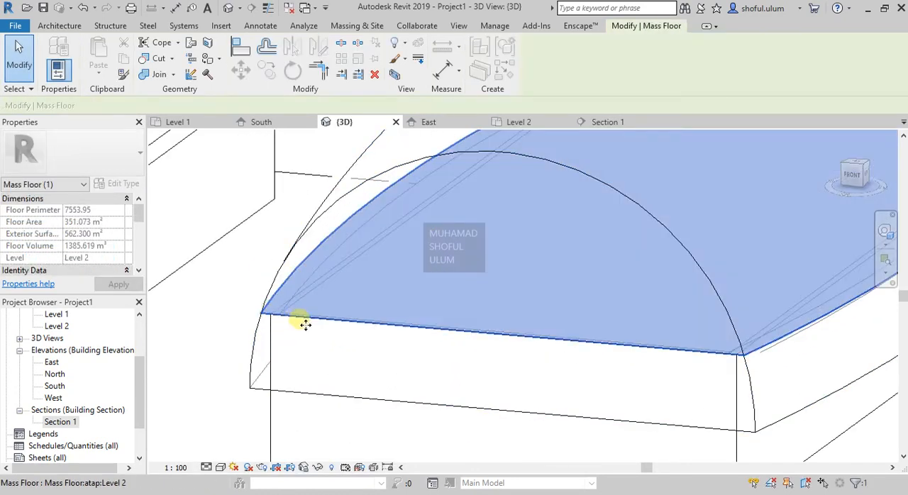
pyautogui.scroll(-6, 320, 328)
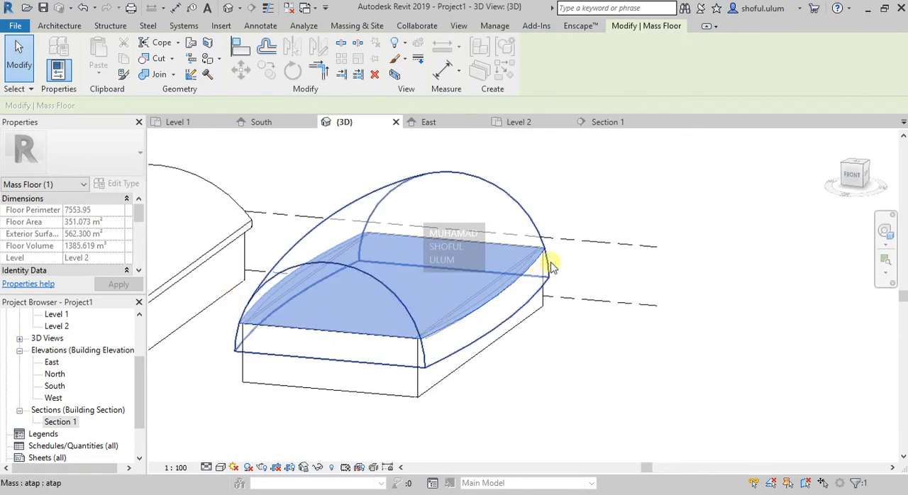
pyautogui.scroll(2, 240, 316)
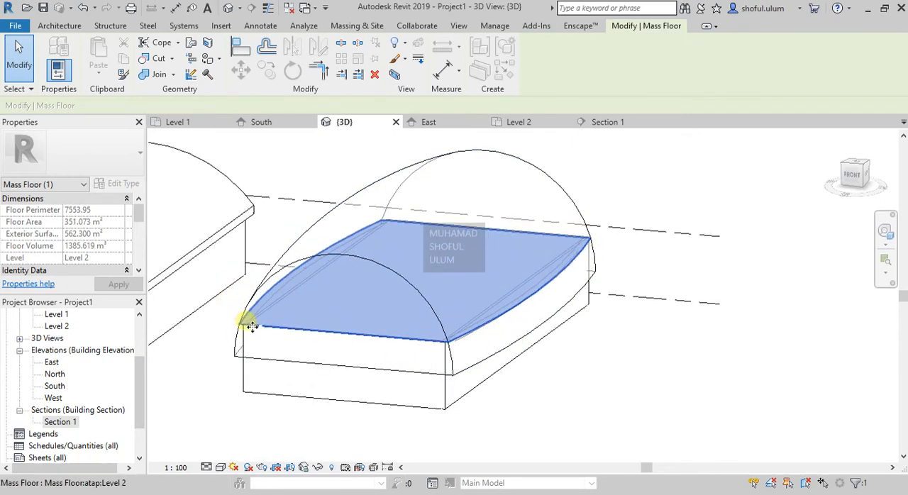
pyautogui.click(59, 27)
pyautogui.click(271, 75)
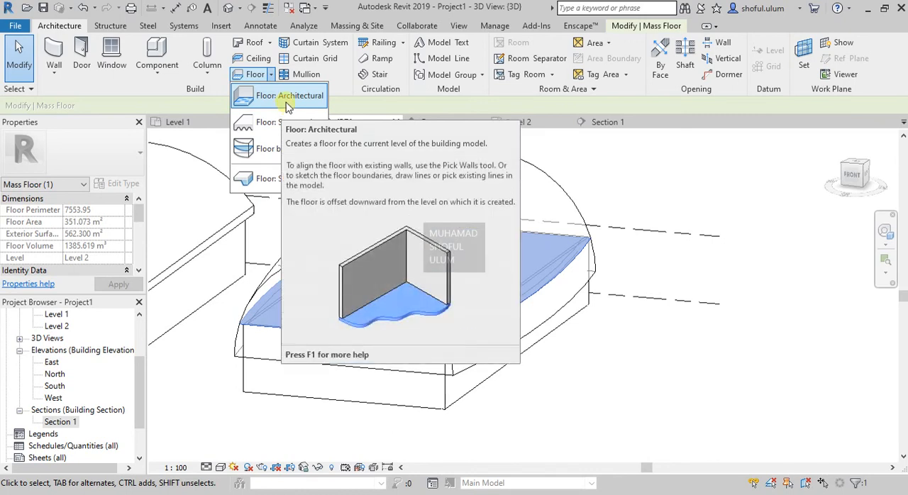
pyautogui.click(273, 149)
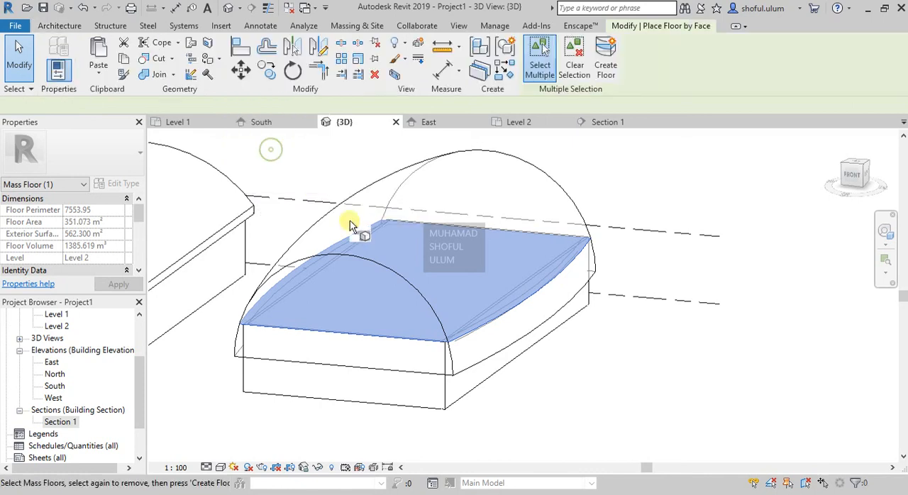
pyautogui.click(399, 339)
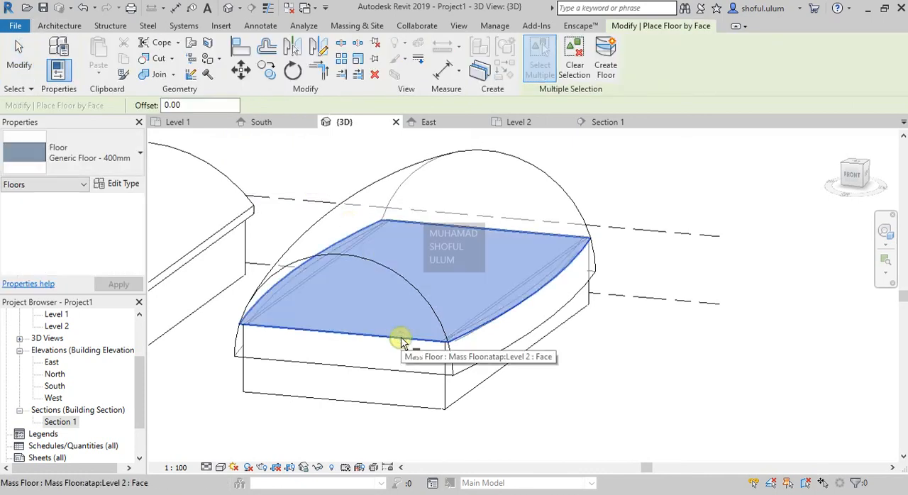
pyautogui.click(606, 71)
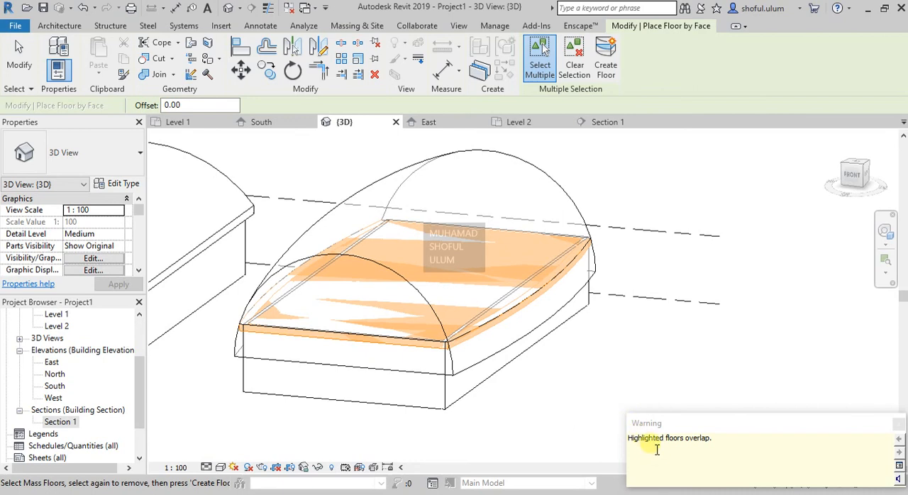
pyautogui.click(898, 425)
pyautogui.press('Escape')
pyautogui.press('Escape')
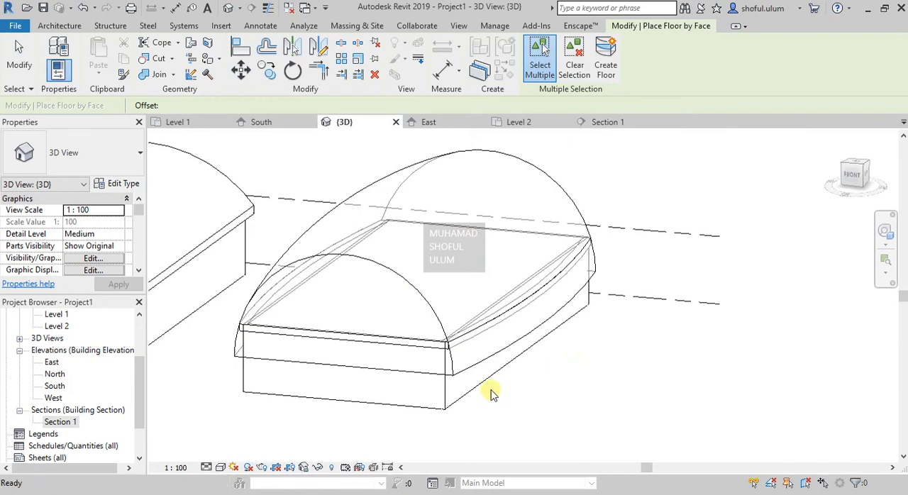
# - Examine how the new Level 2 floor's edge meets the arched mass in the Section 1 view
pyautogui.click(413, 349)
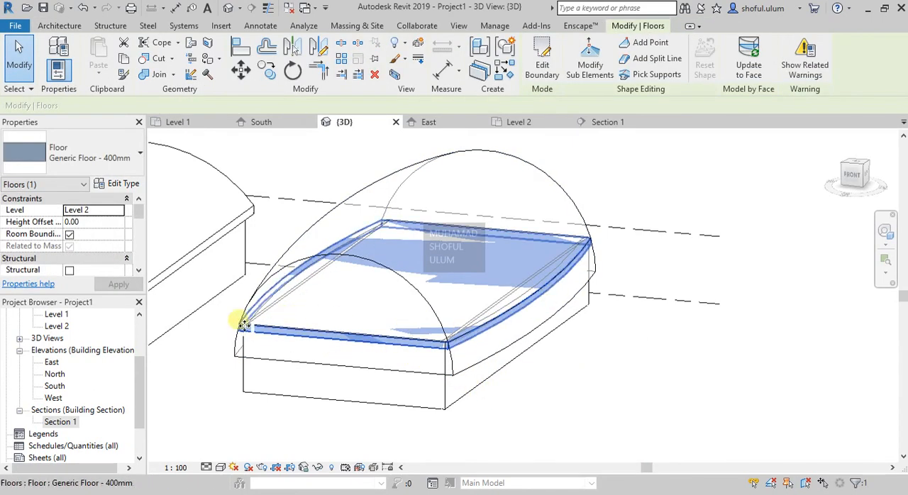
pyautogui.click(615, 377)
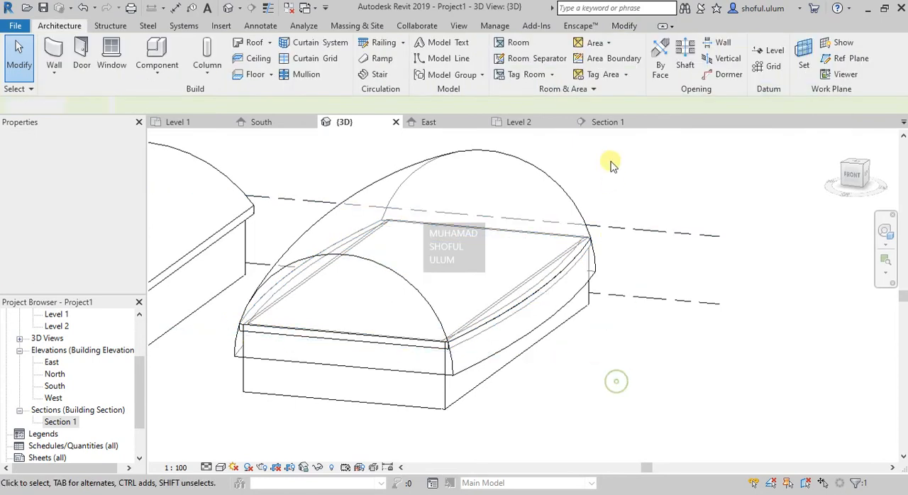
pyautogui.click(603, 122)
pyautogui.scroll(5, 328, 298)
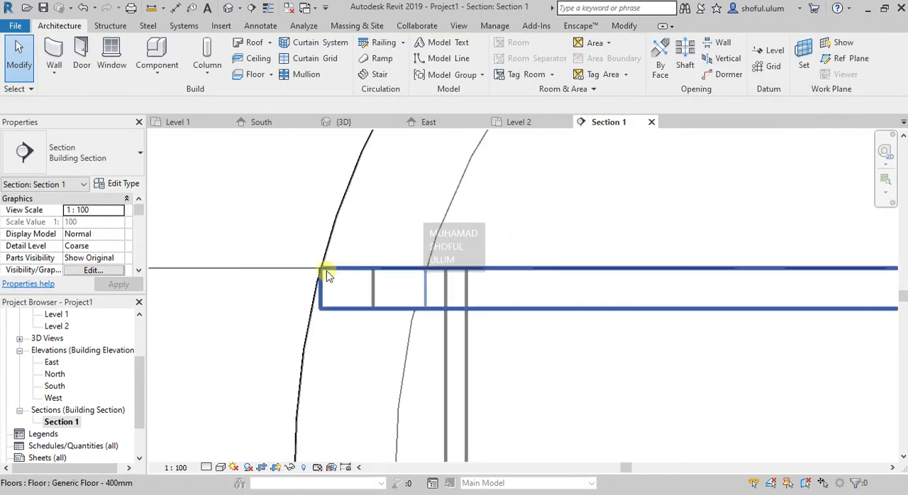
pyautogui.scroll(-5, 319, 275)
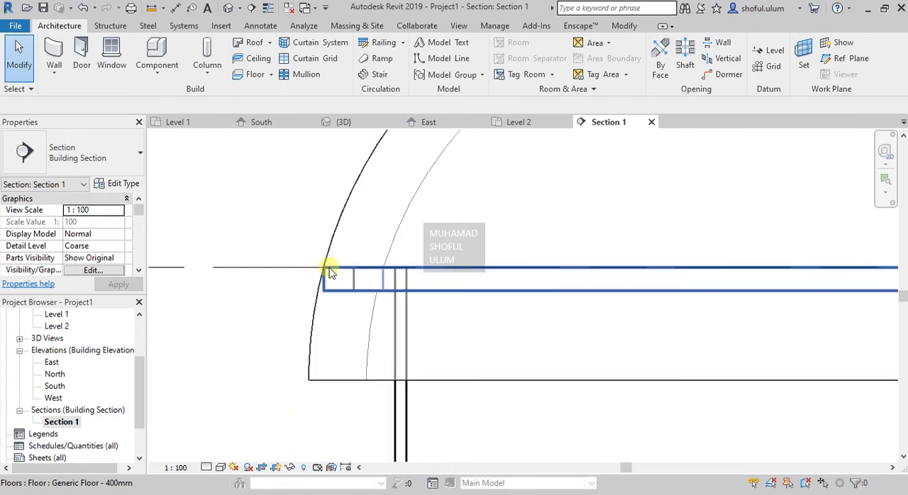
pyautogui.scroll(5, 822, 262)
pyautogui.scroll(-4, 809, 273)
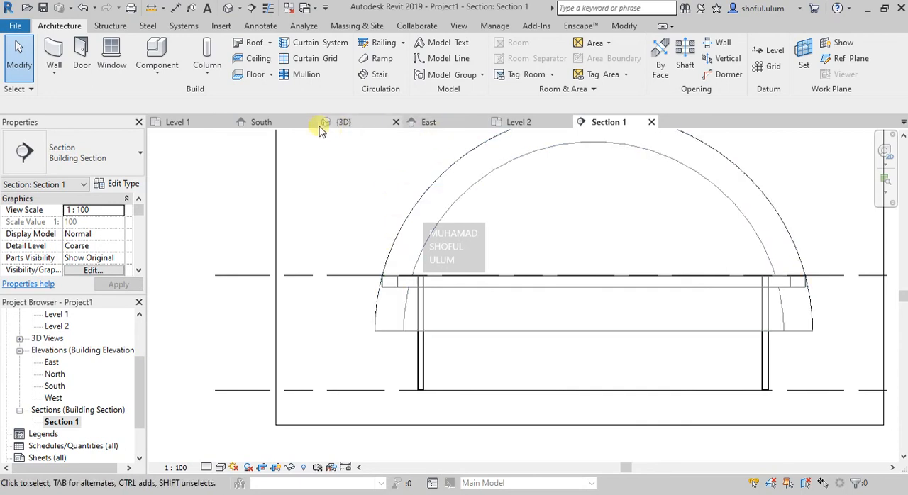
# - Create a Generic Roof - 300mm by face on the mass's arched face in the 3D view, referenced to Level 2 with a 0.00 offset
pyautogui.click(344, 123)
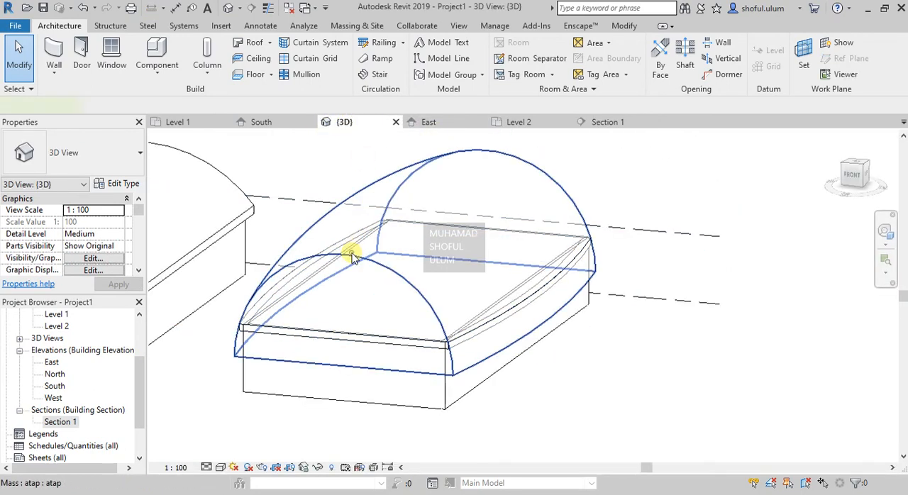
pyautogui.click(353, 257)
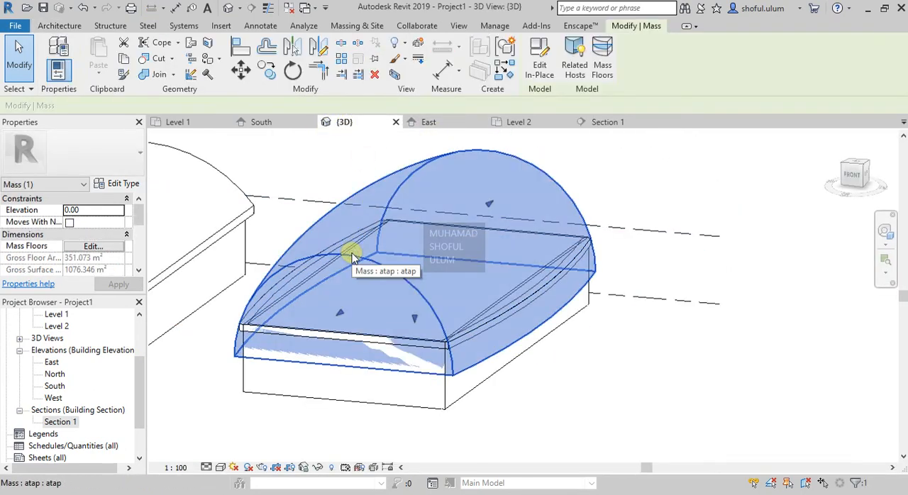
pyautogui.click(357, 25)
pyautogui.click(240, 57)
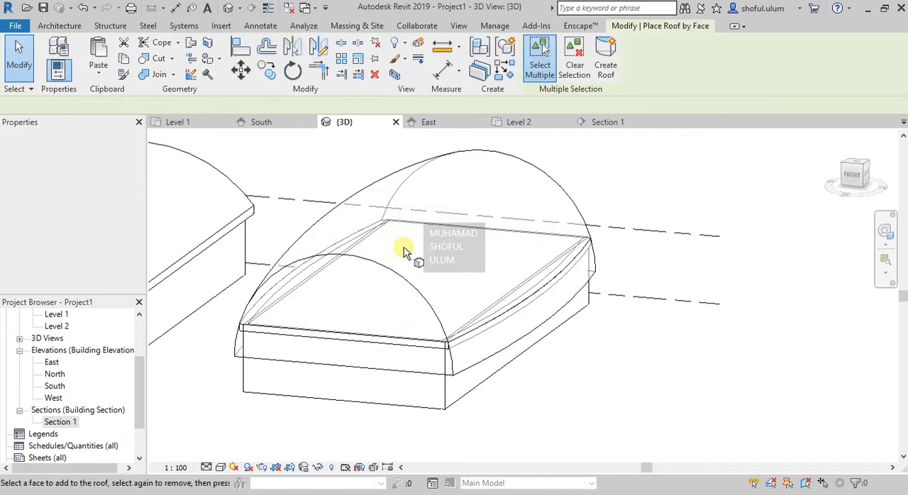
pyautogui.click(415, 285)
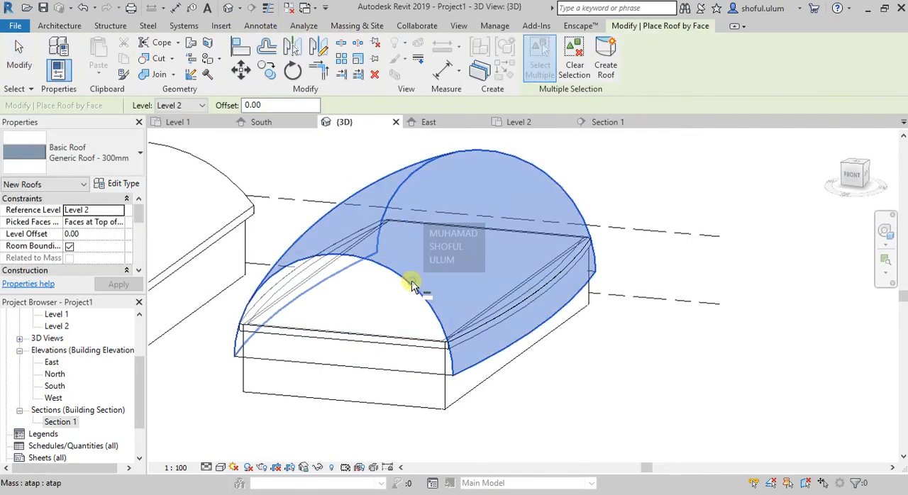
pyautogui.click(607, 62)
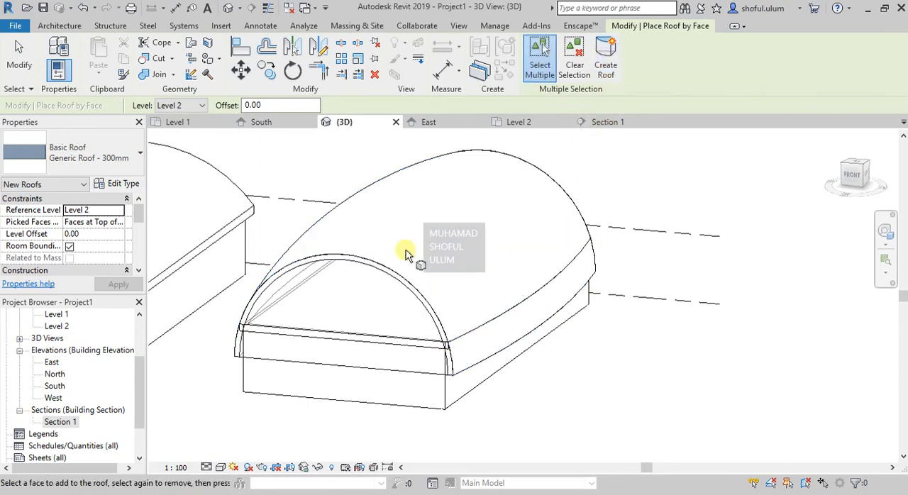
pyautogui.press('Escape')
# - Select the new arched roof and open its picked faces location options
pyautogui.click(521, 171)
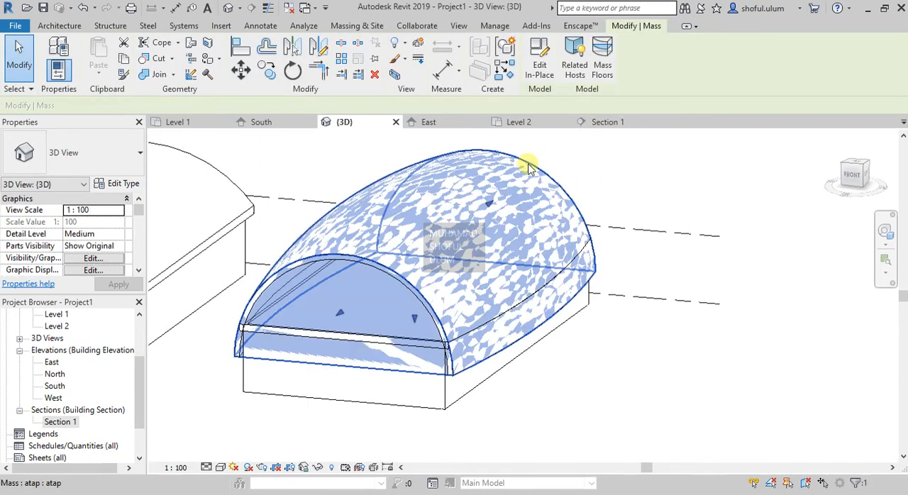
pyautogui.click(386, 282)
pyautogui.click(112, 224)
pyautogui.click(118, 223)
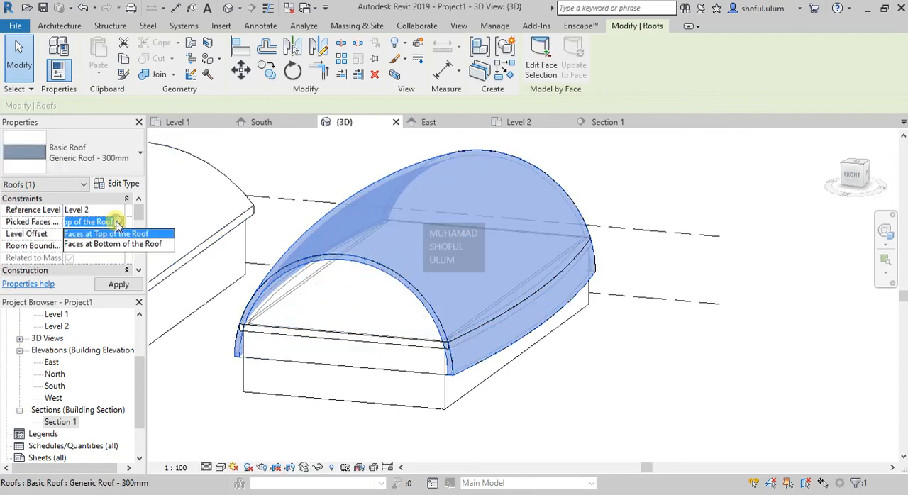
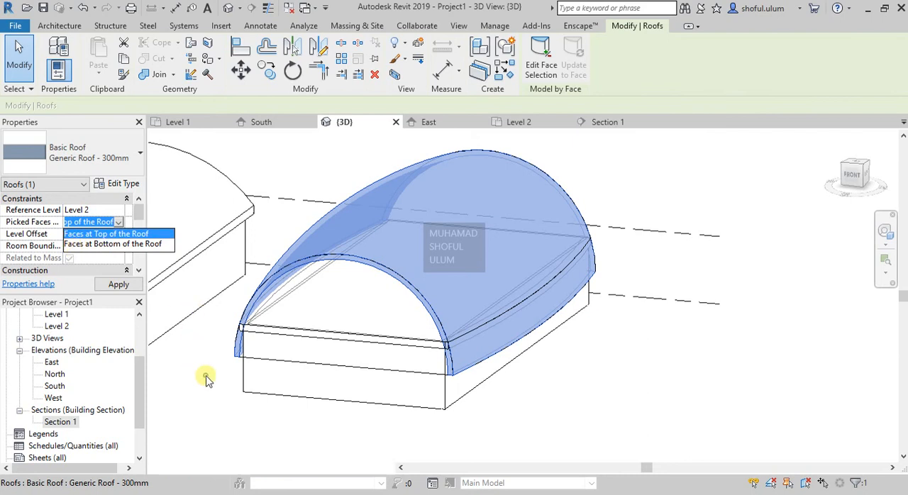
# - Close the picked faces options and switch the 3D view to a shaded visual style
pyautogui.press('Escape')
pyautogui.scroll(1, 543, 352)
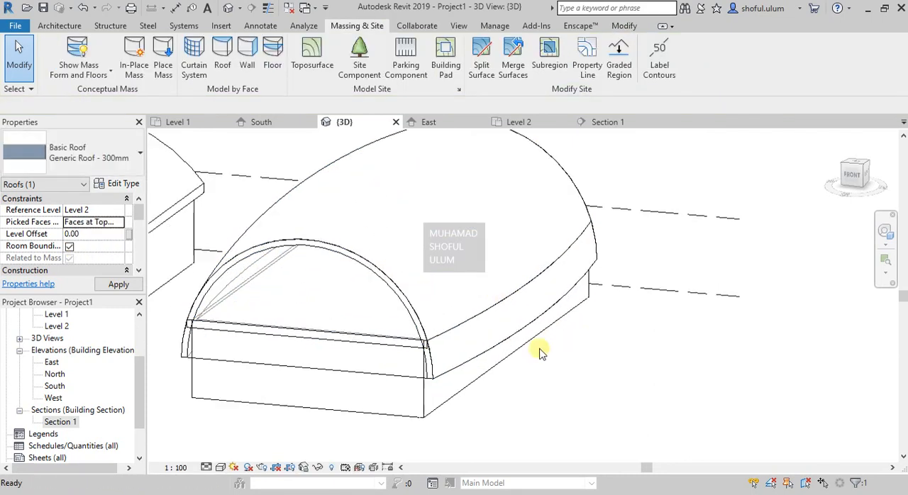
pyautogui.scroll(3, 391, 258)
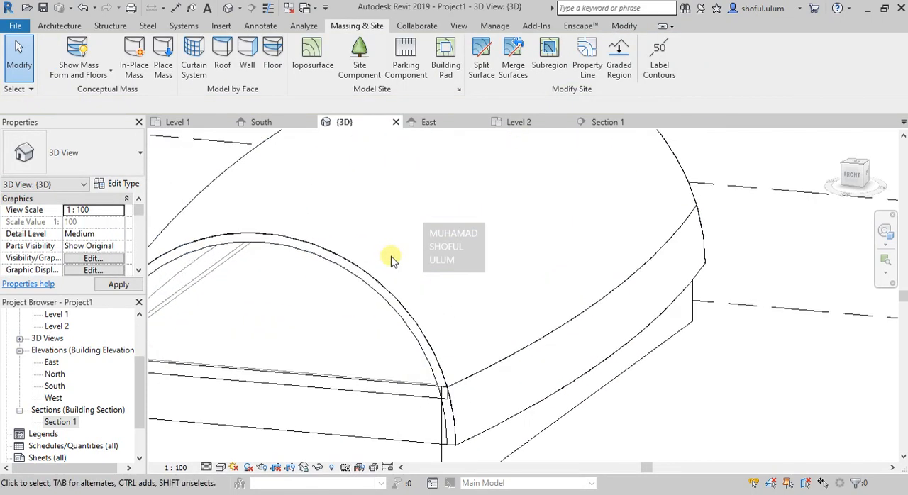
pyautogui.click(234, 468)
pyautogui.click(293, 416)
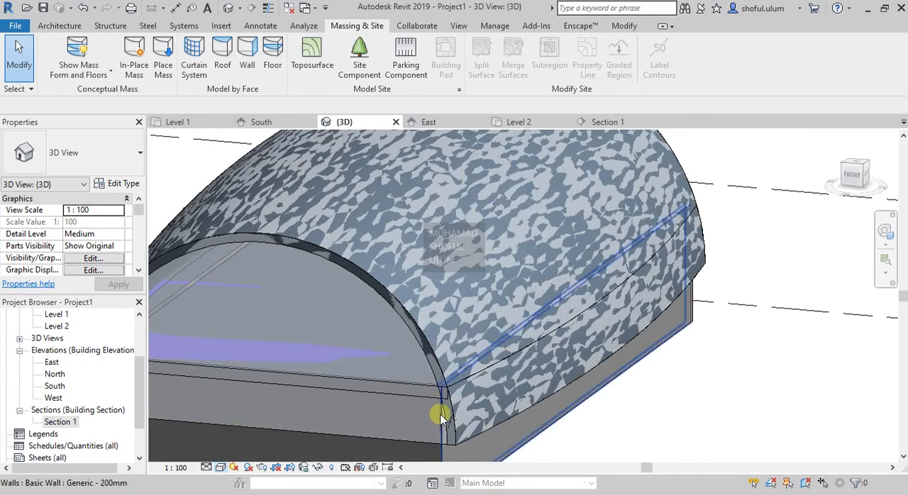
# - Set the arched roof's picked faces location to Faces at Bottom of the Roof
pyautogui.scroll(-3, 461, 355)
pyautogui.scroll(1, 438, 287)
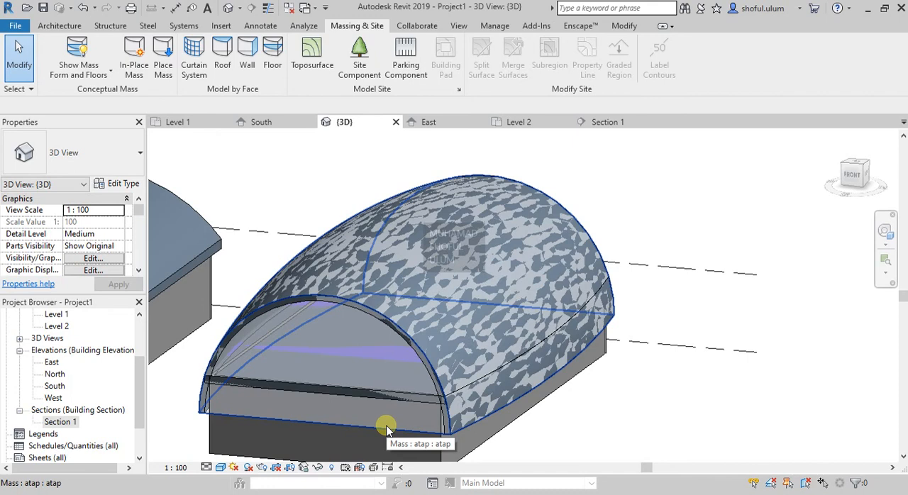
pyautogui.click(422, 359)
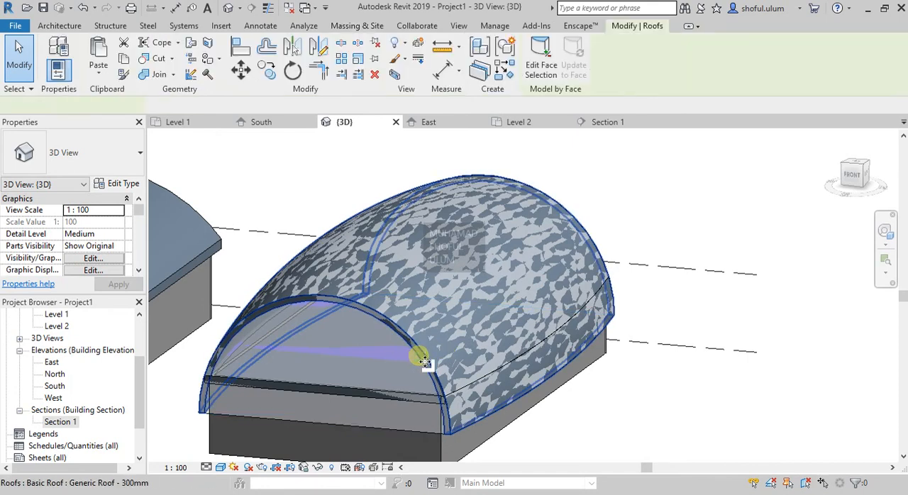
pyautogui.click(107, 222)
pyautogui.click(119, 222)
pyautogui.click(107, 246)
pyautogui.click(131, 291)
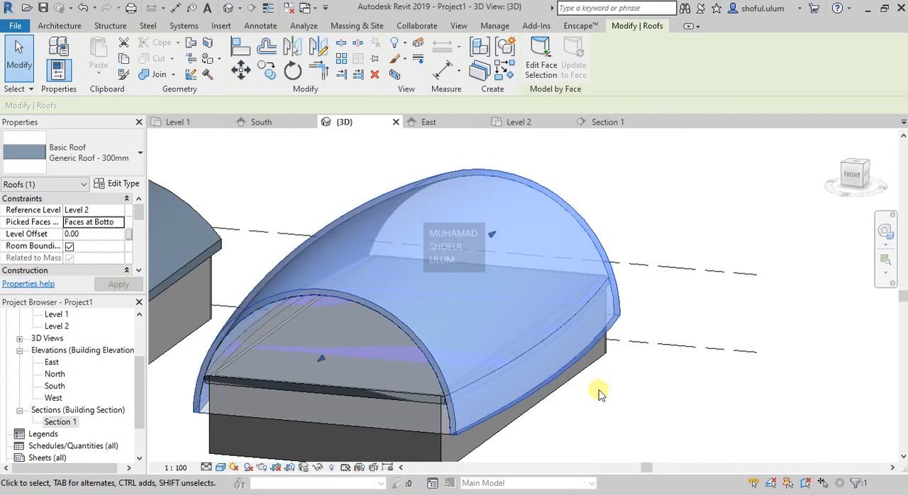
pyautogui.click(611, 395)
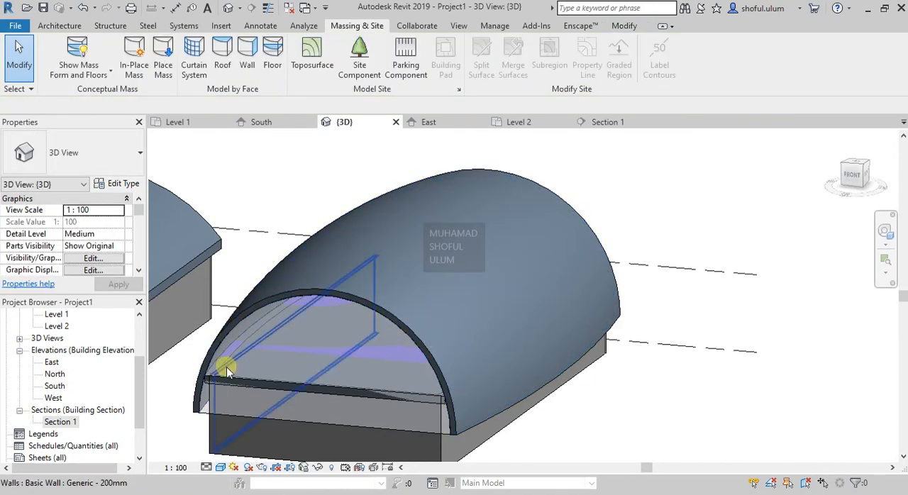
# - Examine how the arched roof sits over the mass, checking the front end and the exposed mass face
pyautogui.scroll(3, 228, 359)
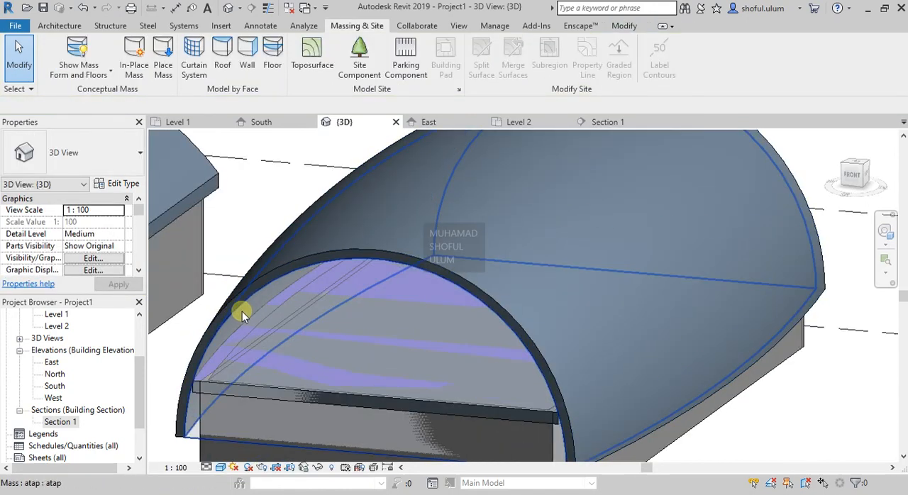
pyautogui.scroll(-3, 229, 366)
pyautogui.keyDown('shift'); pyautogui.moveTo(249, 319); pyautogui.dragTo(205, 403, button='middle'); pyautogui.keyUp('shift')
pyautogui.click(204, 403)
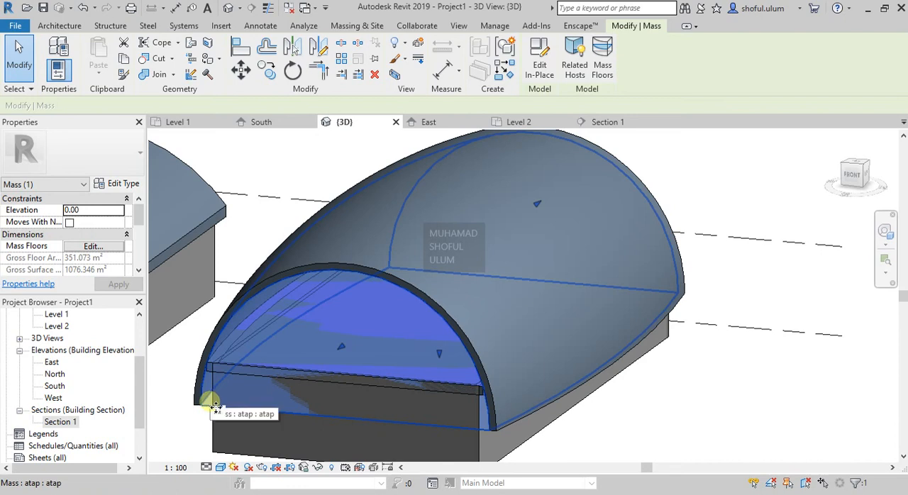
pyautogui.click(607, 413)
pyautogui.scroll(-2, 597, 416)
pyautogui.scroll(1, 492, 352)
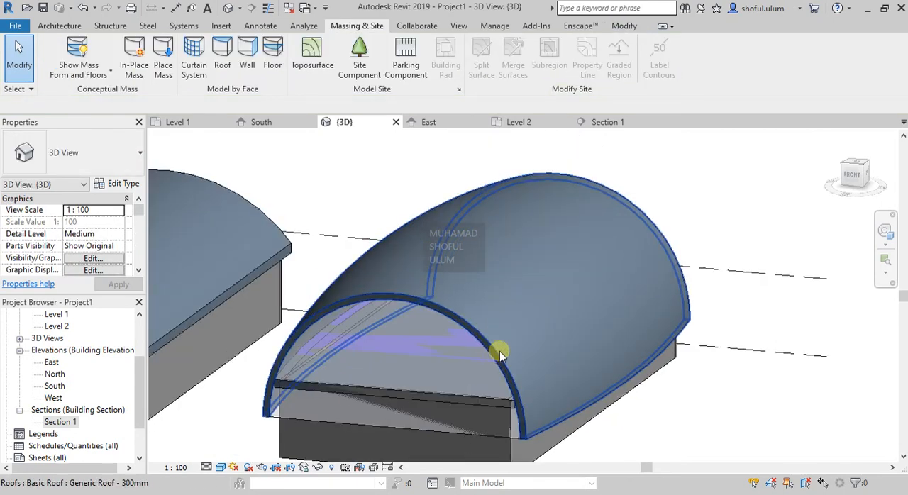
pyautogui.scroll(1, 499, 353)
# - Review the arched roof's available types and the layer structure of Generic Roof - 300mm
pyautogui.click(501, 362)
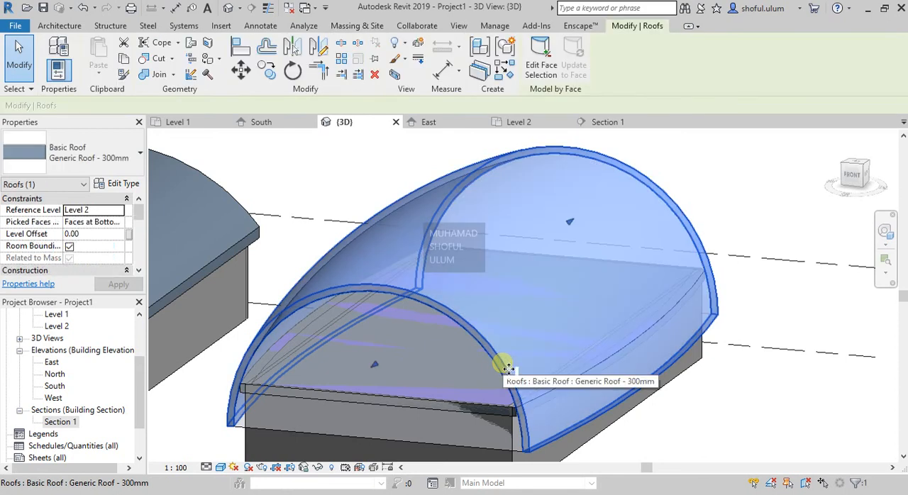
pyautogui.click(127, 155)
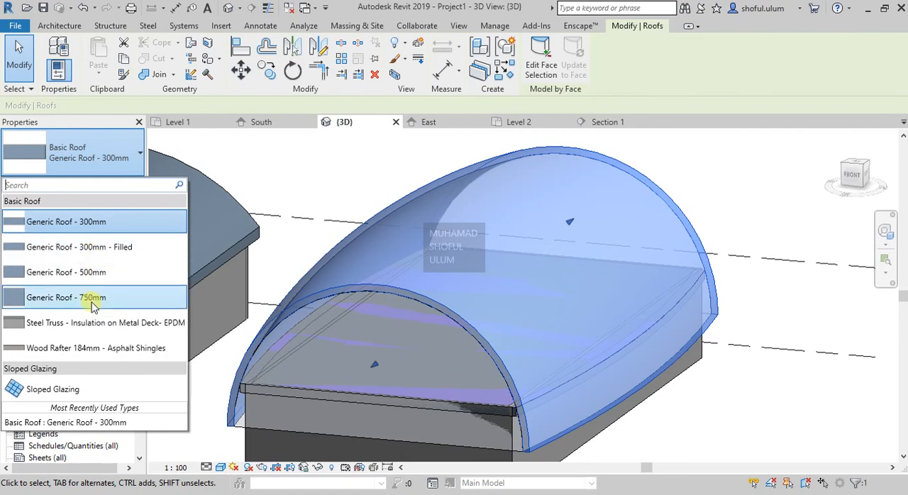
pyautogui.click(121, 158)
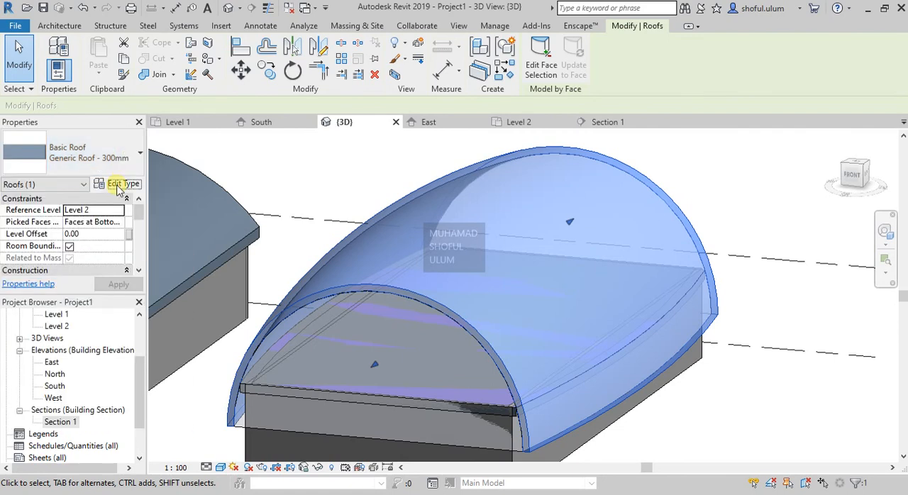
pyautogui.click(685, 180)
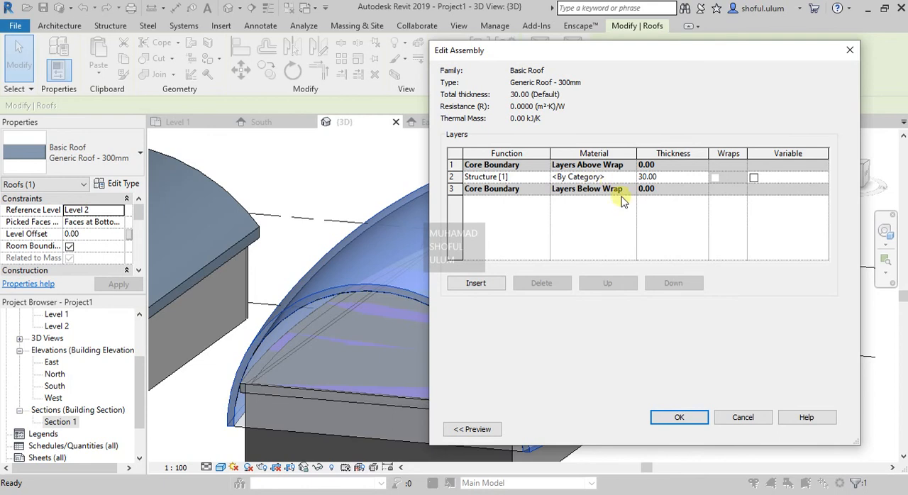
pyautogui.click(675, 417)
pyautogui.click(694, 429)
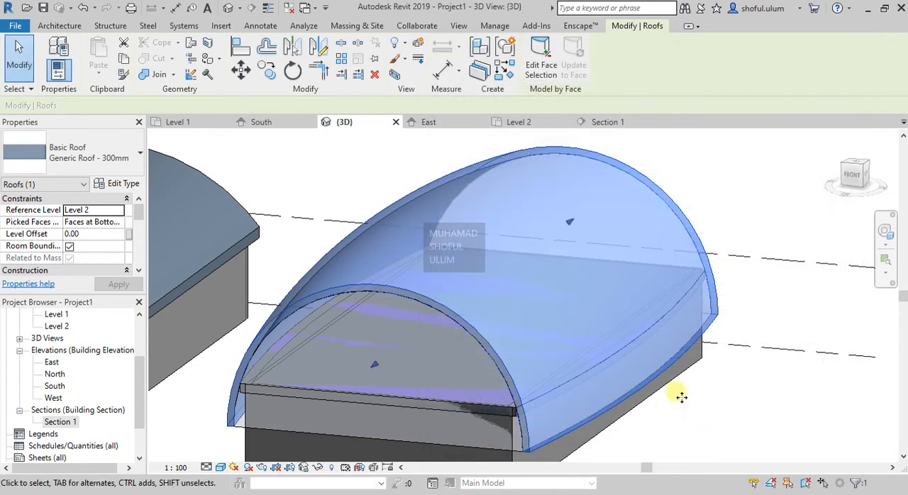
# - Inspect the arched roof and the mass beneath it in the 3D view
pyautogui.scroll(-3, 683, 394)
pyautogui.scroll(4, 541, 237)
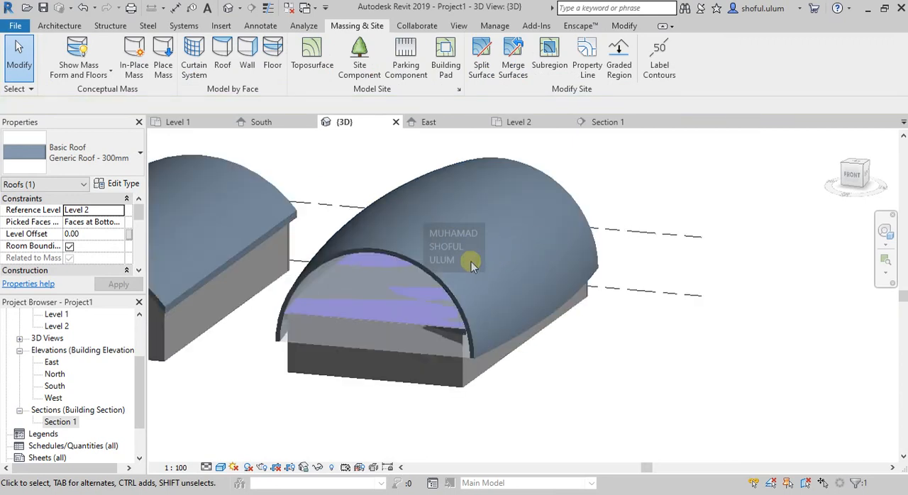
pyautogui.press('Escape')
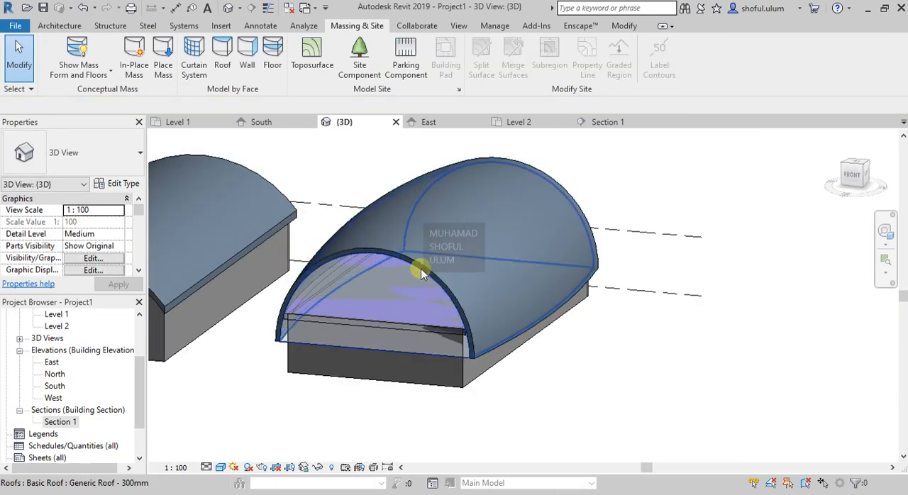
pyautogui.click(401, 354)
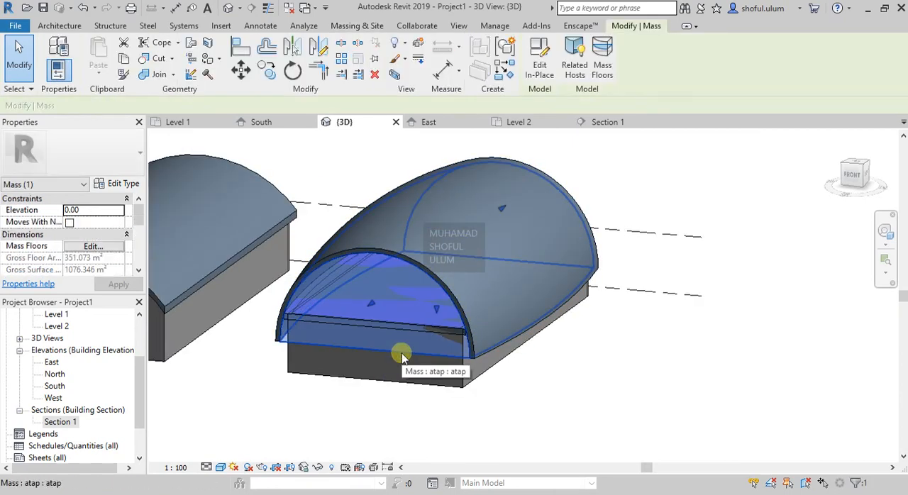
pyautogui.click(553, 399)
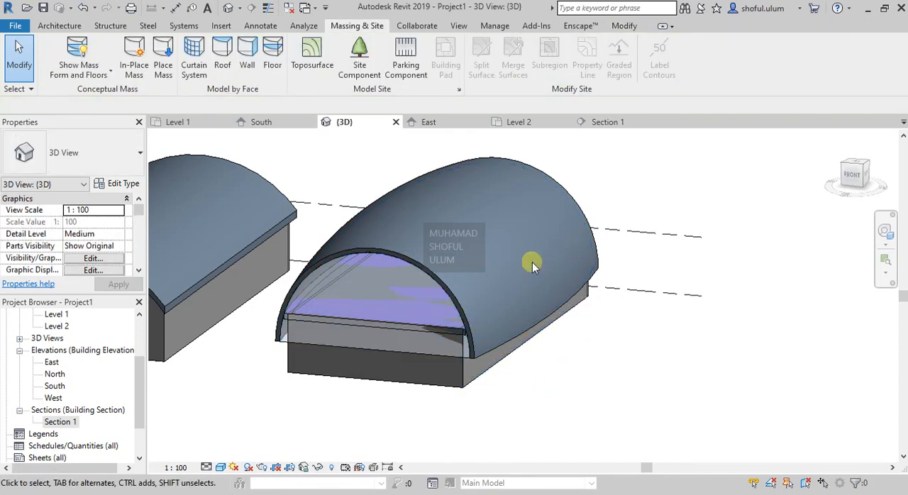
pyautogui.scroll(1, 477, 206)
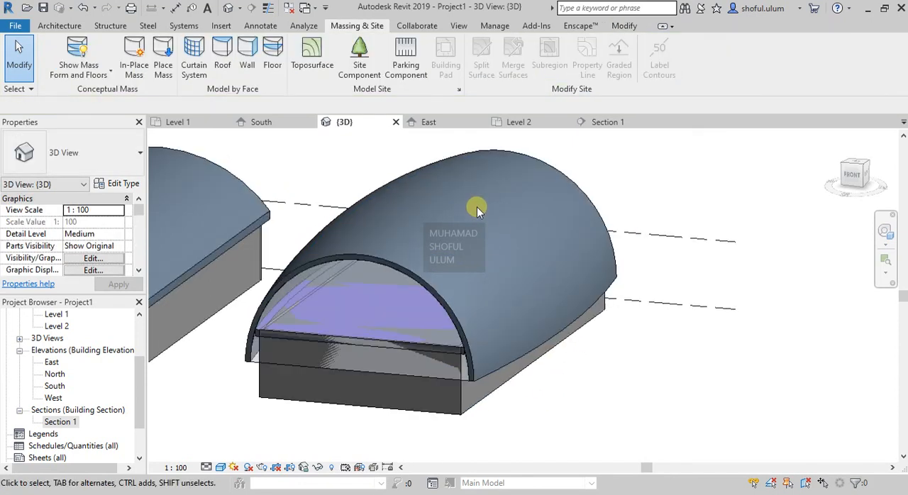
# - Start a new in-place mass in the Level 1 floor plan
pyautogui.click(60, 27)
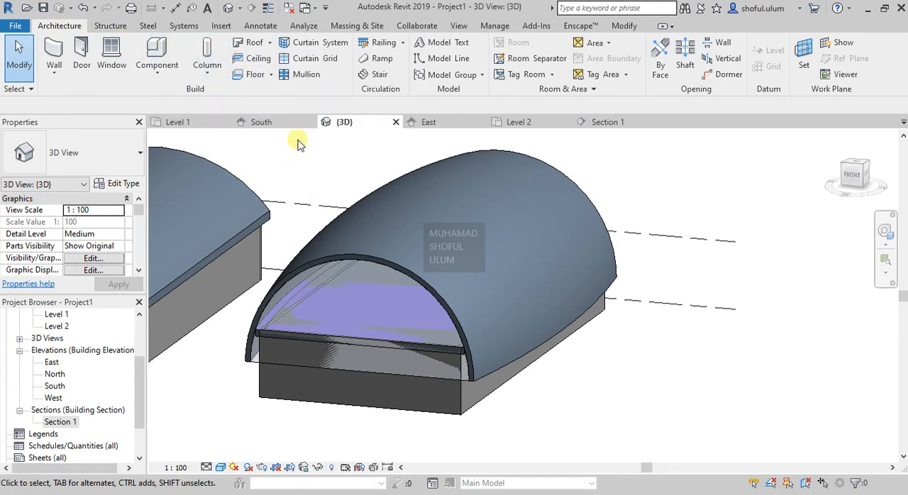
pyautogui.click(179, 122)
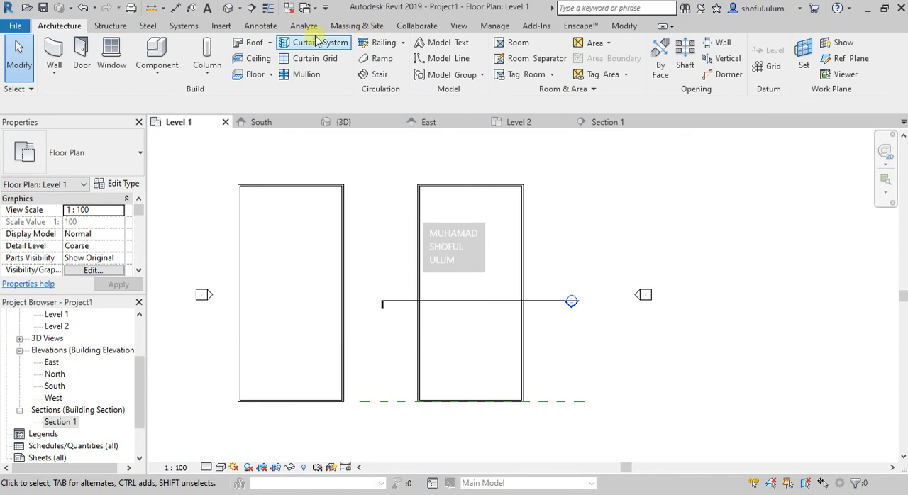
pyautogui.click(362, 25)
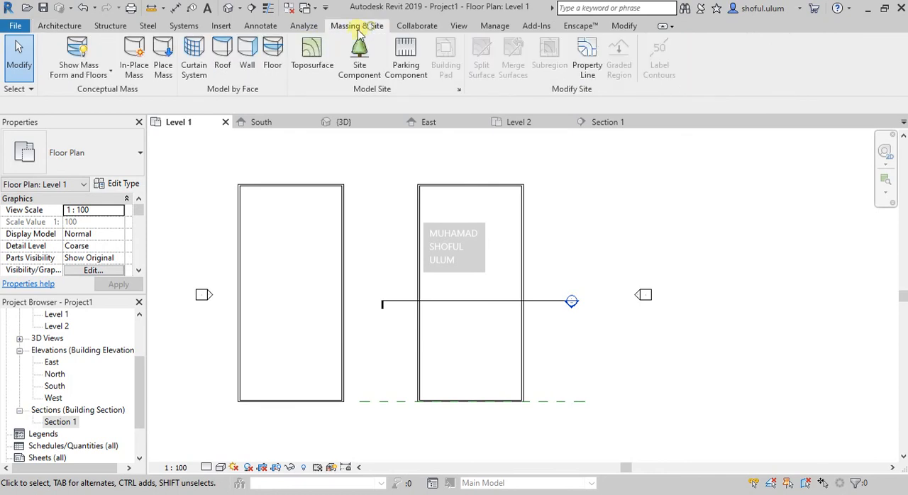
pyautogui.click(135, 64)
pyautogui.click(578, 248)
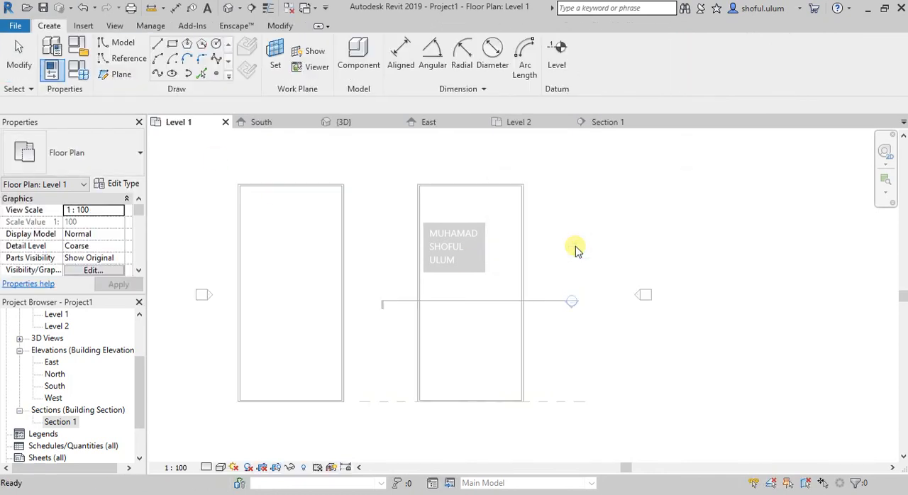
# - Draw a vertical reference plane east of the second building, about 313 from its outer wall and spanning nearly the building's length
pyautogui.click(105, 75)
pyautogui.click(552, 387)
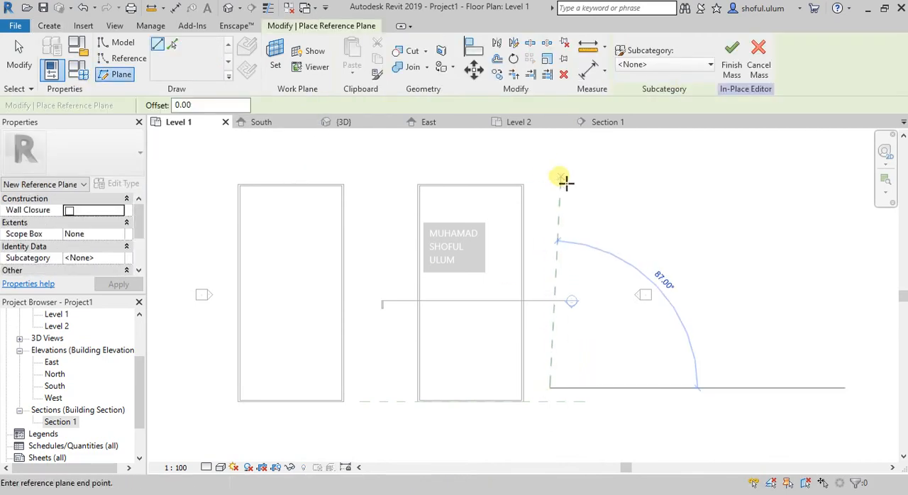
pyautogui.click(549, 161)
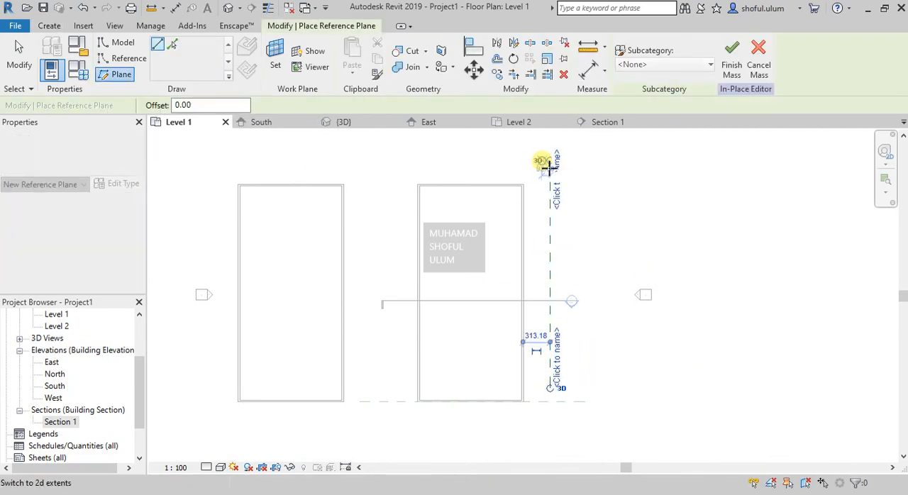
# - Try a second vertical reference plane between the two buildings and delete it
pyautogui.click(396, 388)
pyautogui.click(401, 161)
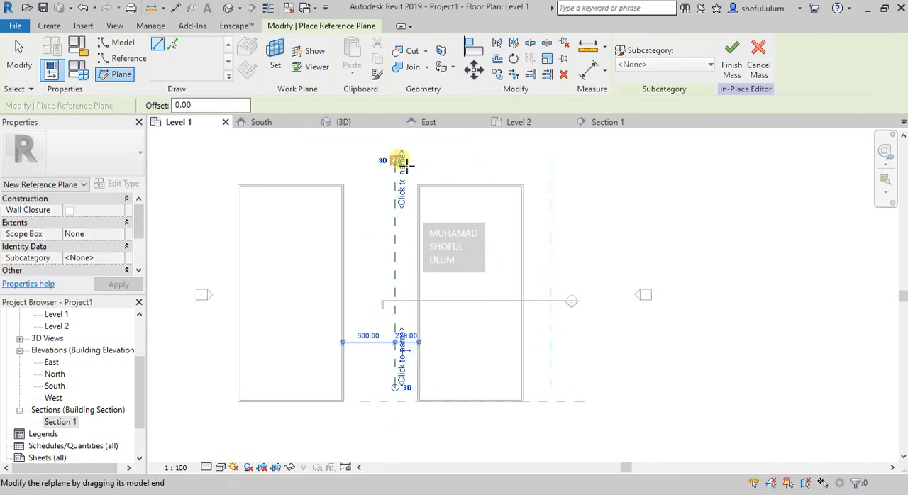
pyautogui.press('Escape')
pyautogui.press('Escape')
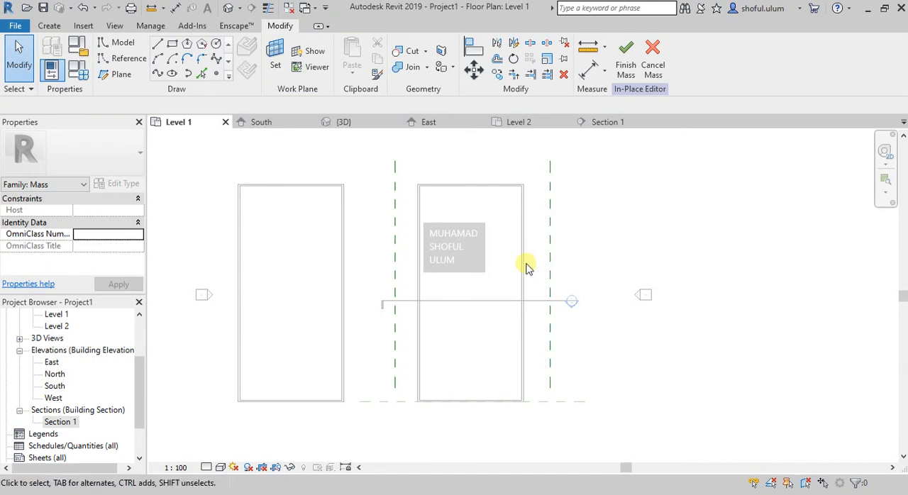
pyautogui.click(398, 254)
pyautogui.press('Delete')
# - Name the reference plane beside the second building 7
pyautogui.click(550, 234)
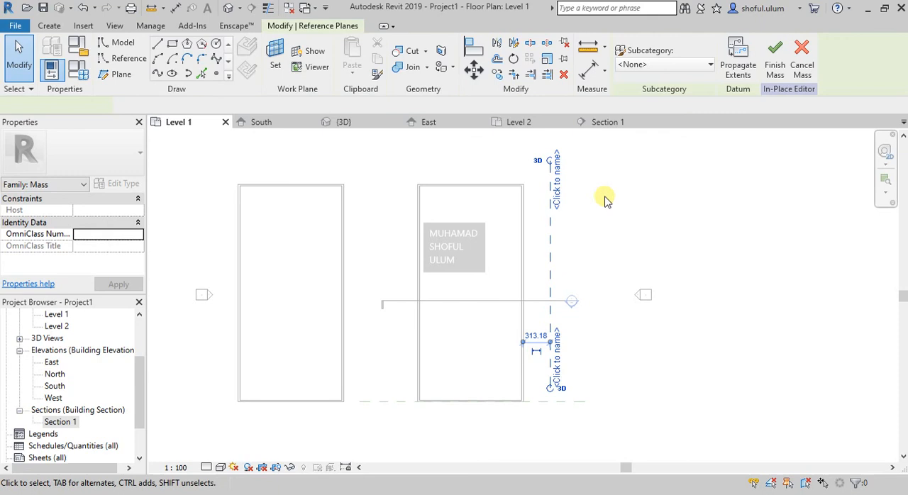
pyautogui.click(560, 185)
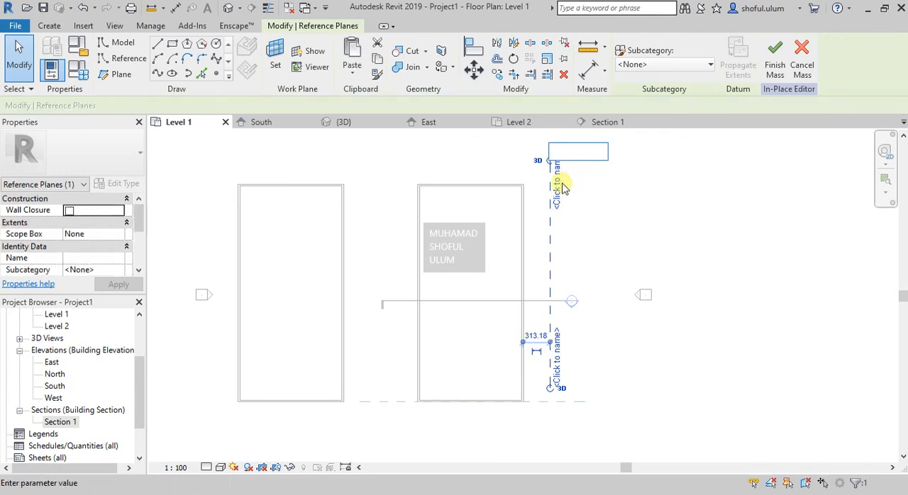
pyautogui.write('7')
pyautogui.press('Return')
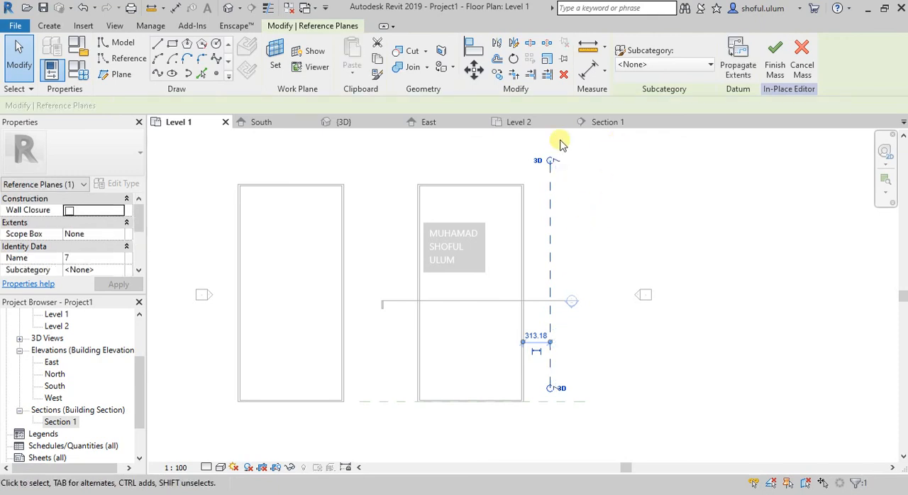
# - Set reference plane 7 as the work plane for the mass's model lines and open the East elevation
pyautogui.click(119, 43)
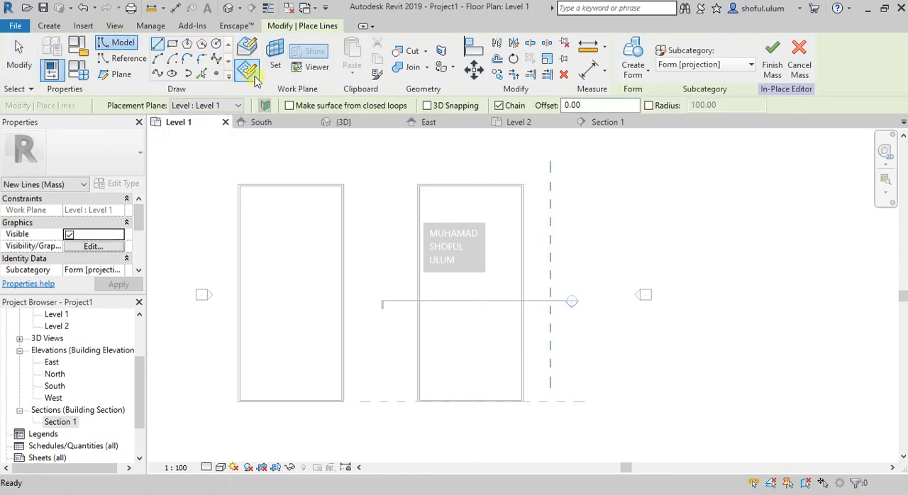
pyautogui.click(276, 60)
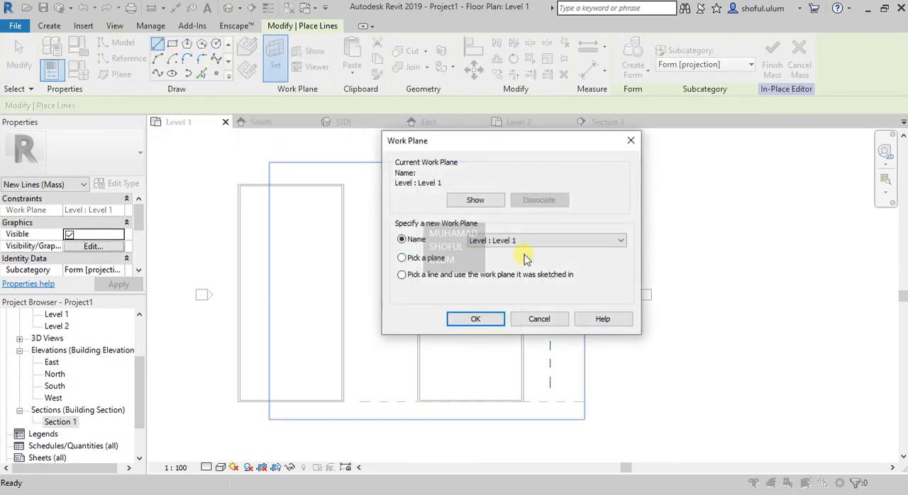
pyautogui.click(524, 242)
pyautogui.click(523, 276)
pyautogui.click(481, 319)
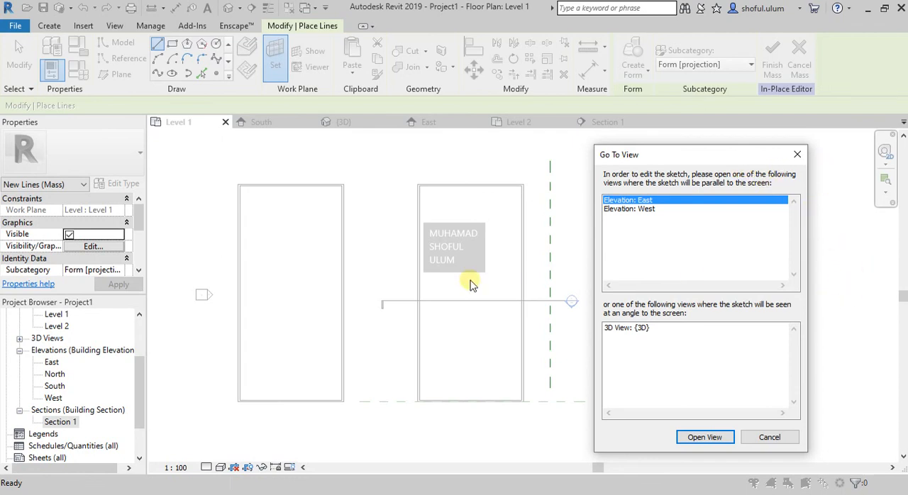
pyautogui.click(717, 439)
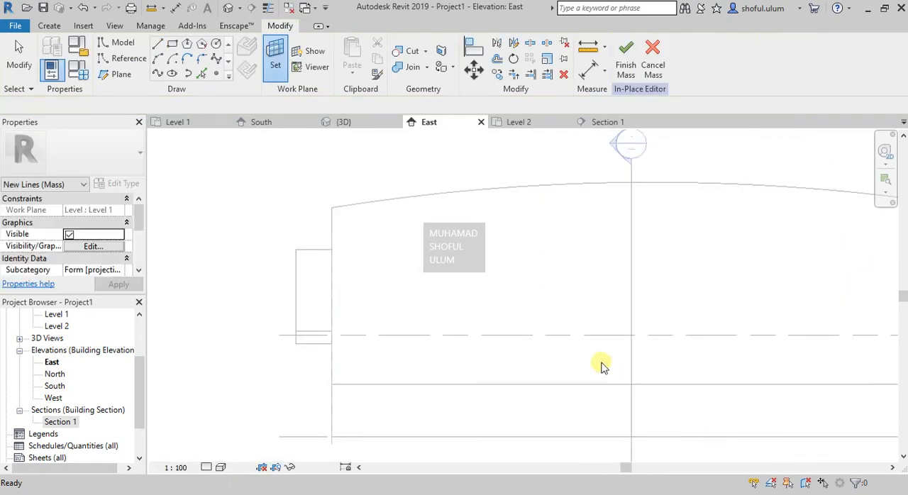
# - Draw an arc about 1008 wide in the East elevation, with both ends on the base line of the roof mass
pyautogui.scroll(-5, 378, 275)
pyautogui.scroll(1, 560, 307)
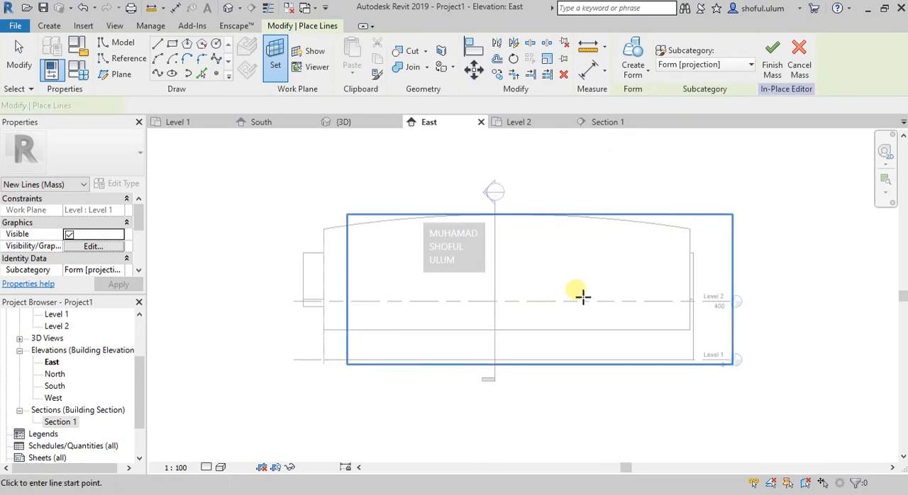
pyautogui.scroll(1, 578, 292)
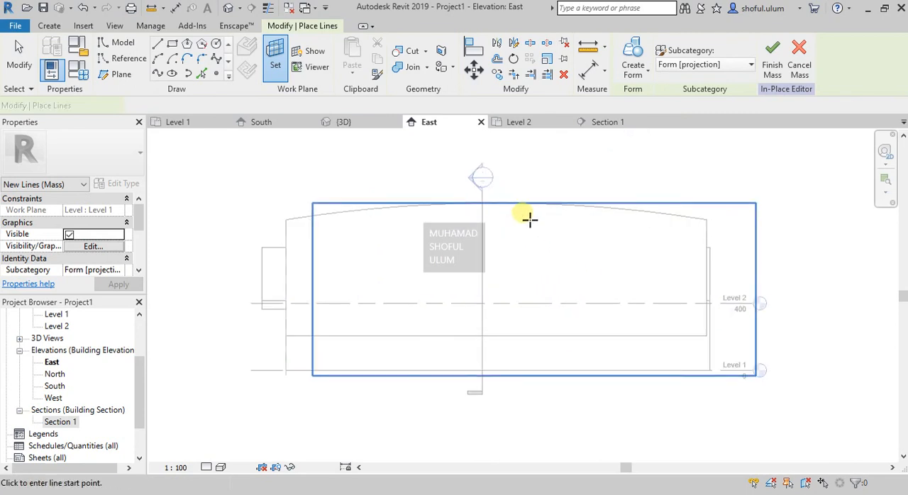
pyautogui.click(158, 59)
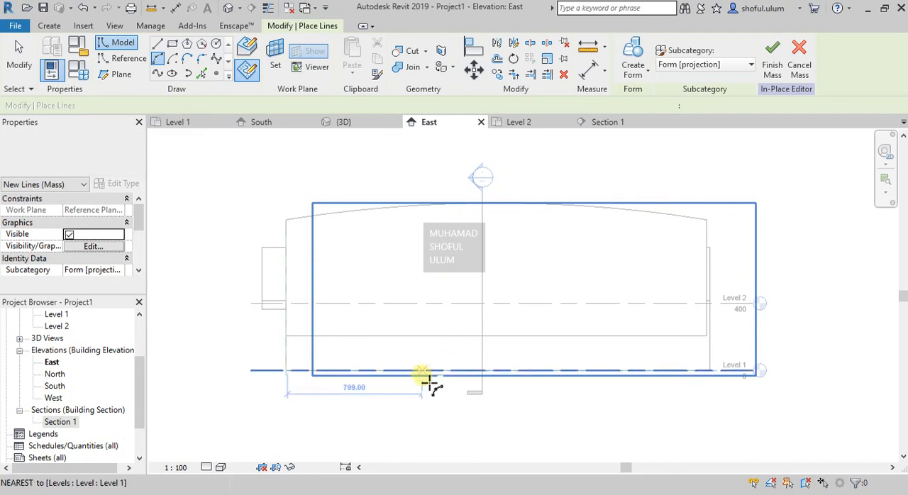
pyautogui.click(406, 337)
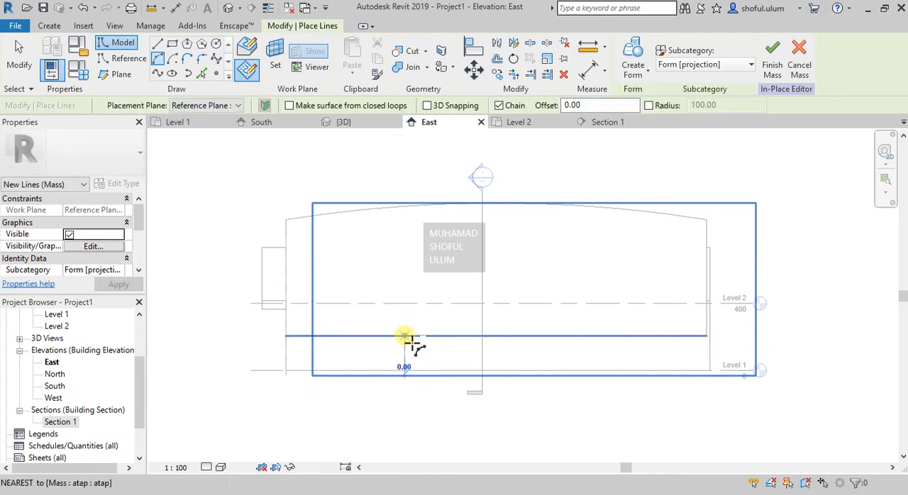
pyautogui.click(575, 336)
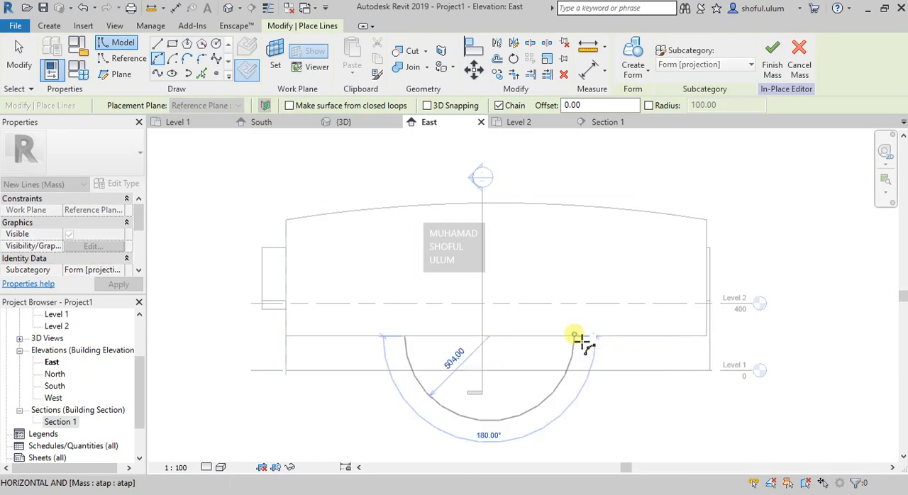
pyautogui.click(537, 287)
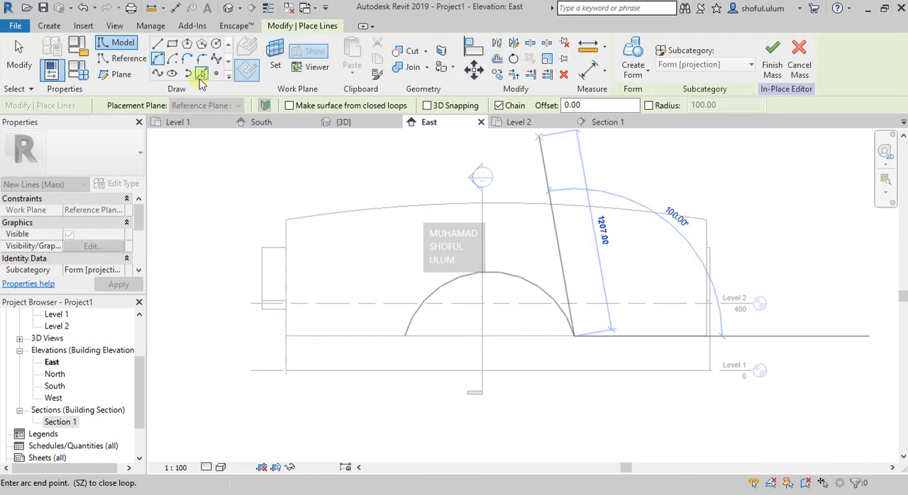
# - Close the arc profile with a straight line about 1008 long between its two ends
pyautogui.click(158, 43)
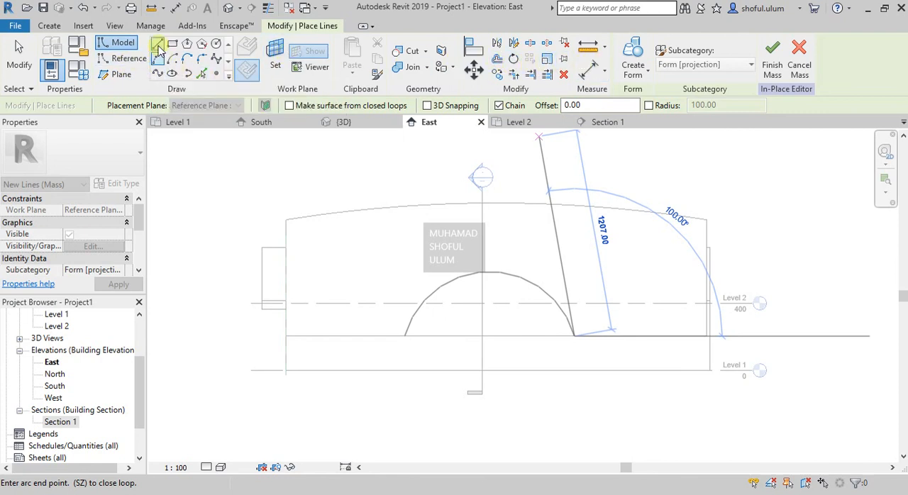
pyautogui.click(406, 336)
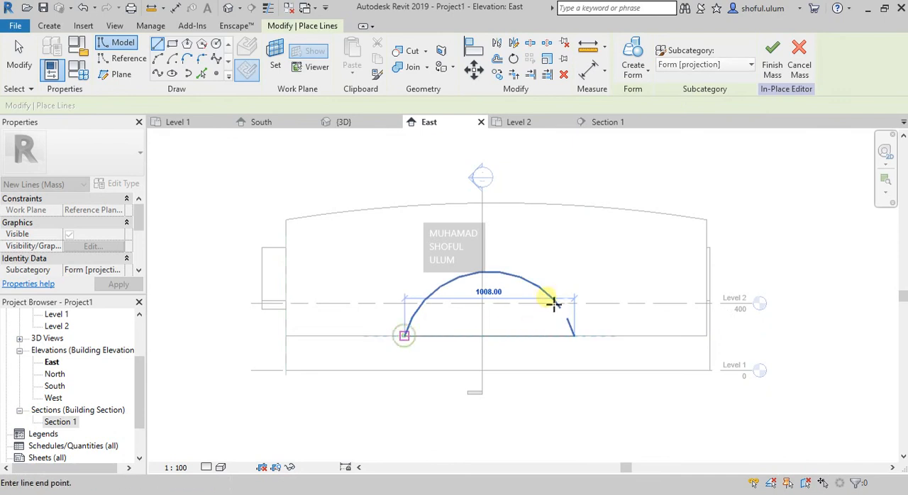
pyautogui.press('Escape')
pyautogui.press('Escape')
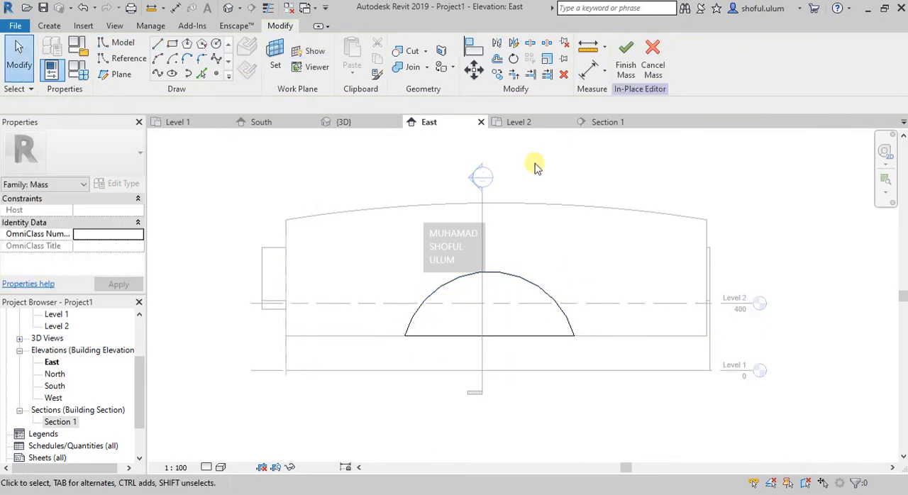
# - Create a solid form from the closed arch profile, extend it inward through the side of the curved roof, and finish the mass
pyautogui.click(339, 122)
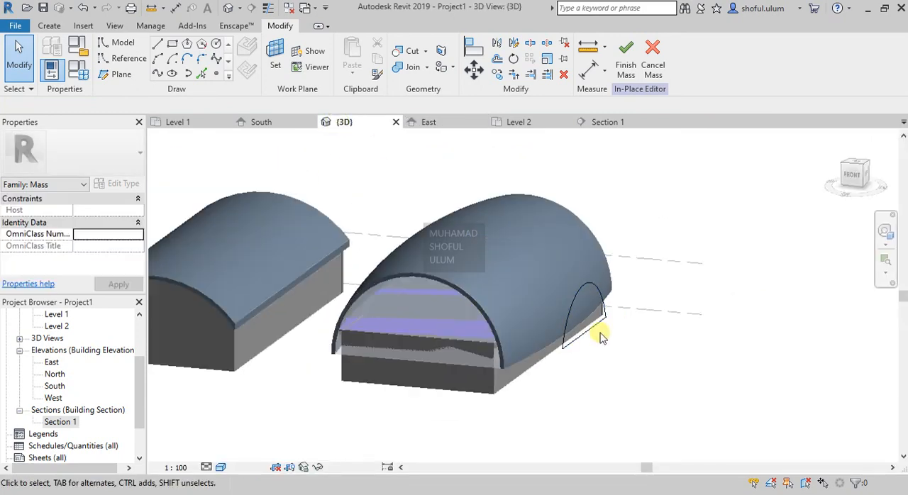
pyautogui.keyDown('shift'); pyautogui.moveTo(552, 295); pyautogui.dragTo(563, 300, button='middle'); pyautogui.keyUp('shift')
pyautogui.keyDown('shift'); pyautogui.moveTo(541, 249); pyautogui.dragTo(584, 305, button='middle'); pyautogui.keyUp('shift')
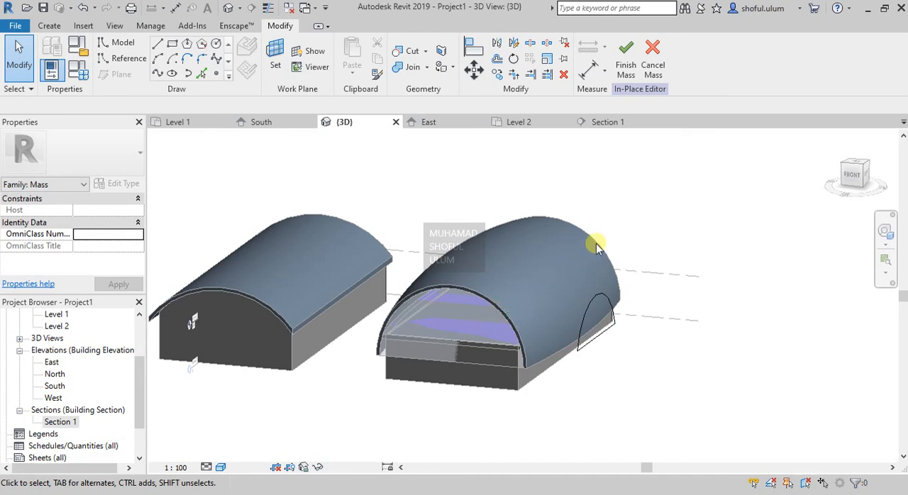
pyautogui.scroll(2, 600, 283)
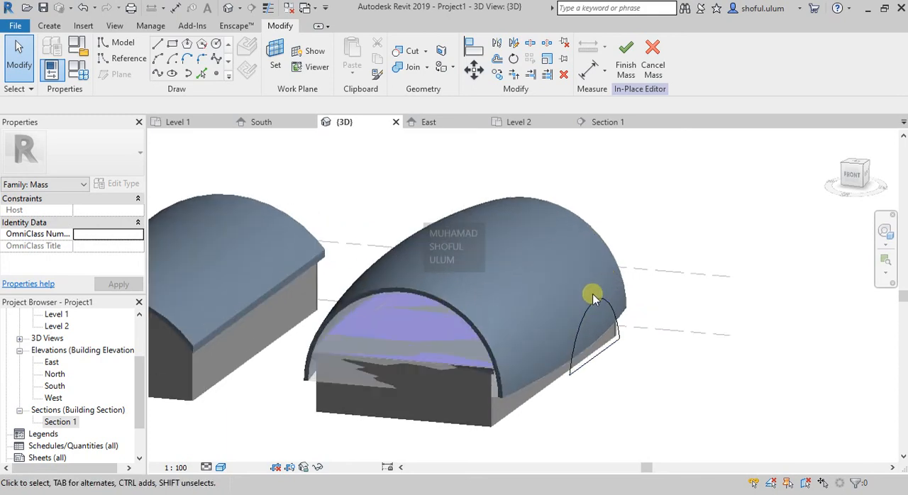
pyautogui.press('Tab')
pyautogui.click(587, 311)
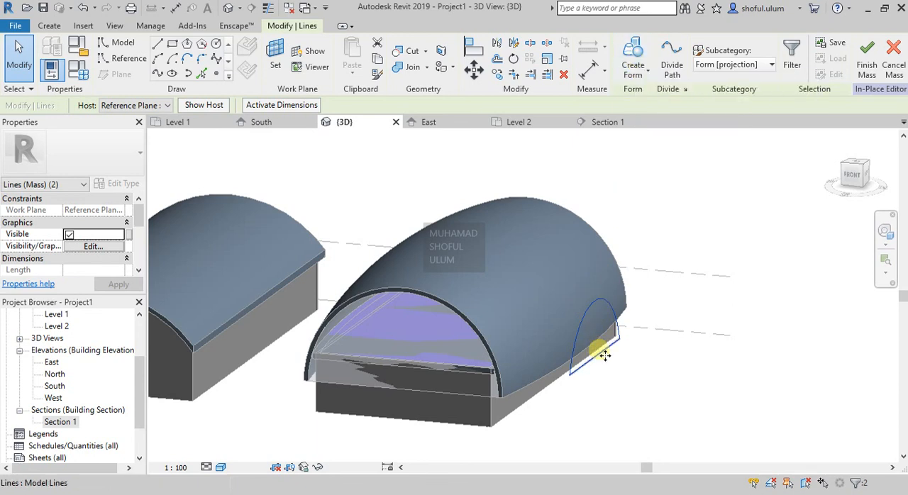
pyautogui.keyDown('shift'); pyautogui.moveTo(598, 355); pyautogui.dragTo(603, 358, button='middle'); pyautogui.keyUp('shift')
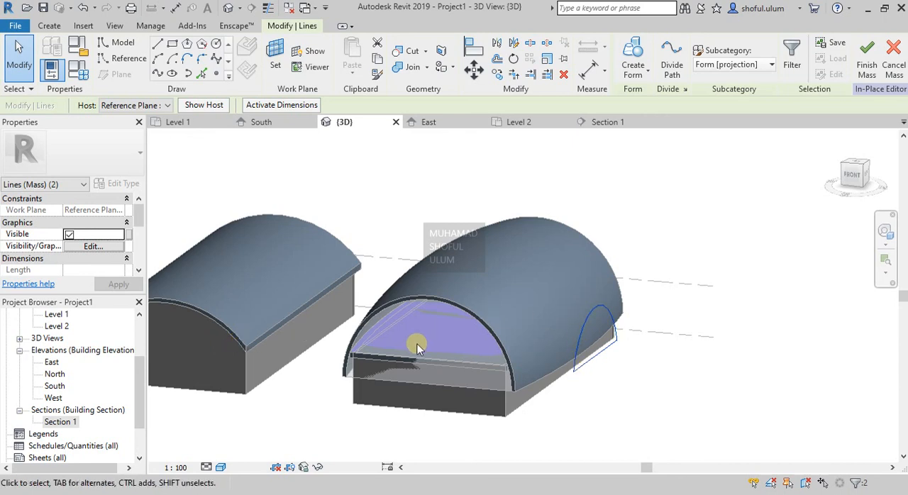
pyautogui.click(633, 55)
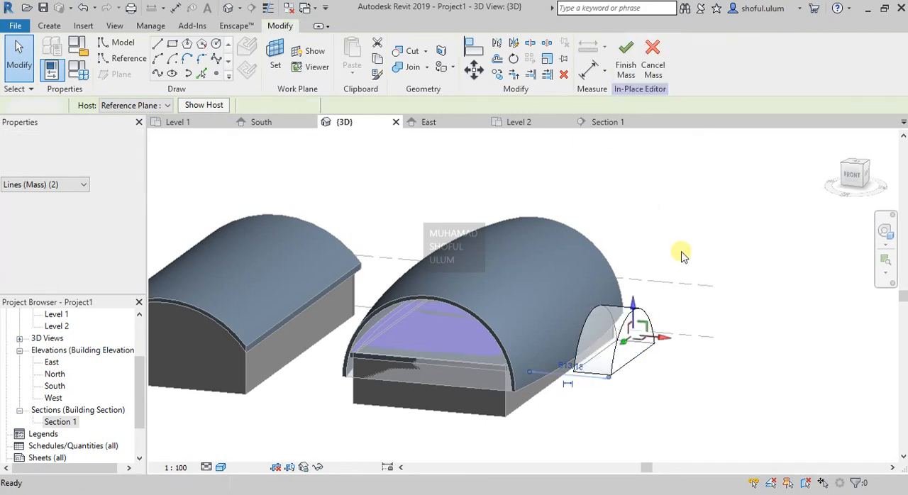
pyautogui.moveTo(661, 338); pyautogui.dragTo(525, 331)
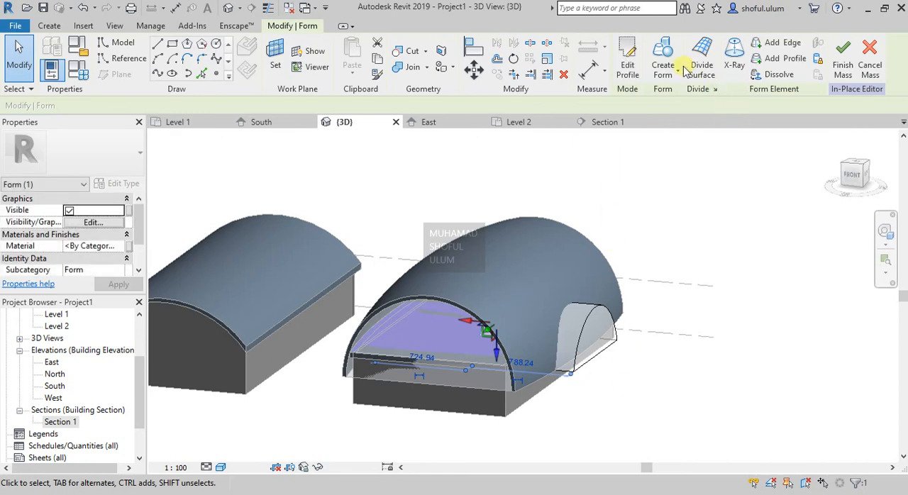
pyautogui.click(843, 56)
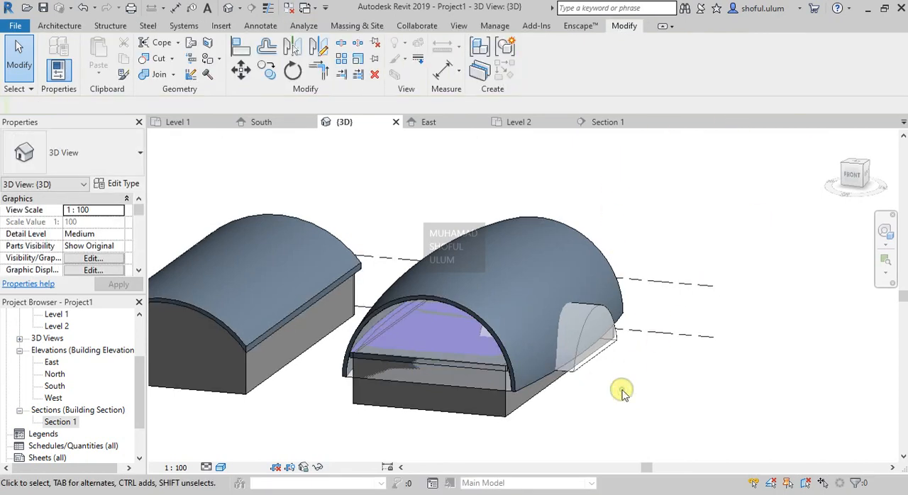
pyautogui.scroll(2, 586, 352)
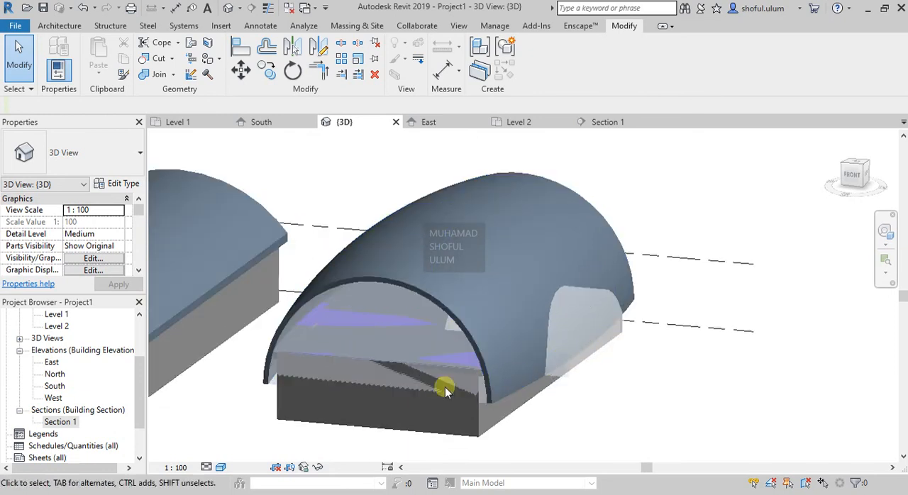
pyautogui.click(409, 395)
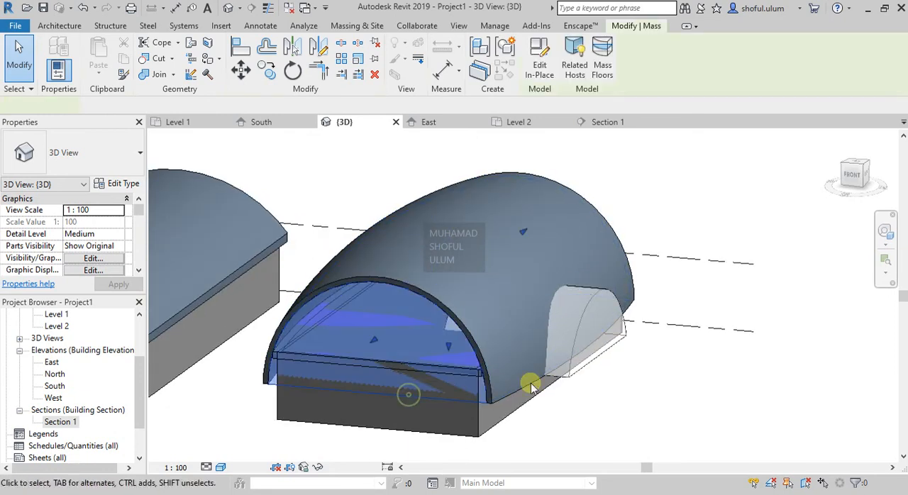
pyautogui.keyDown('ctrl'); pyautogui.click(573, 368); pyautogui.keyUp('ctrl')
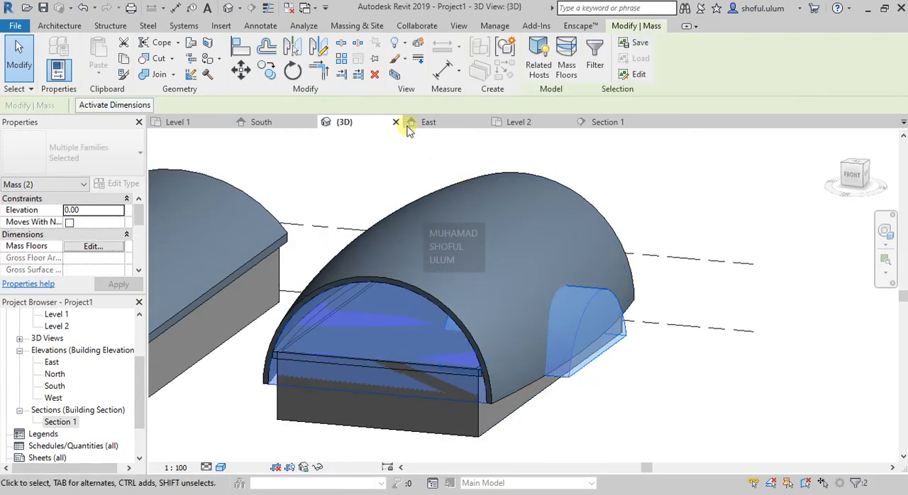
pyautogui.click(643, 423)
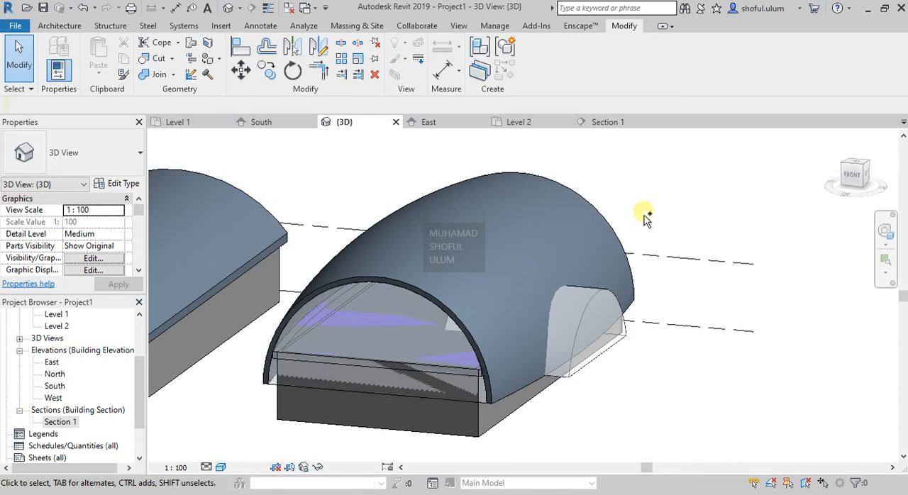
# - Join the small arched side mass with the main roof mass
pyautogui.click(468, 402)
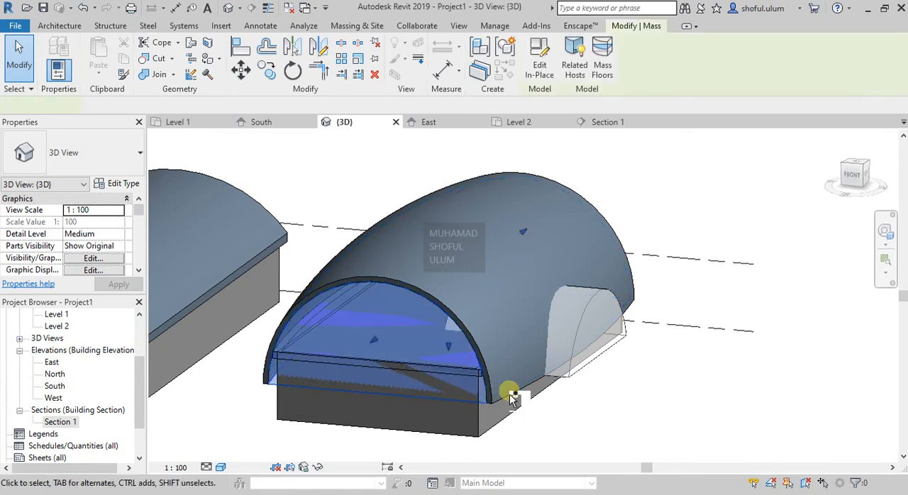
pyautogui.keyDown('ctrl'); pyautogui.click(568, 381); pyautogui.keyUp('ctrl')
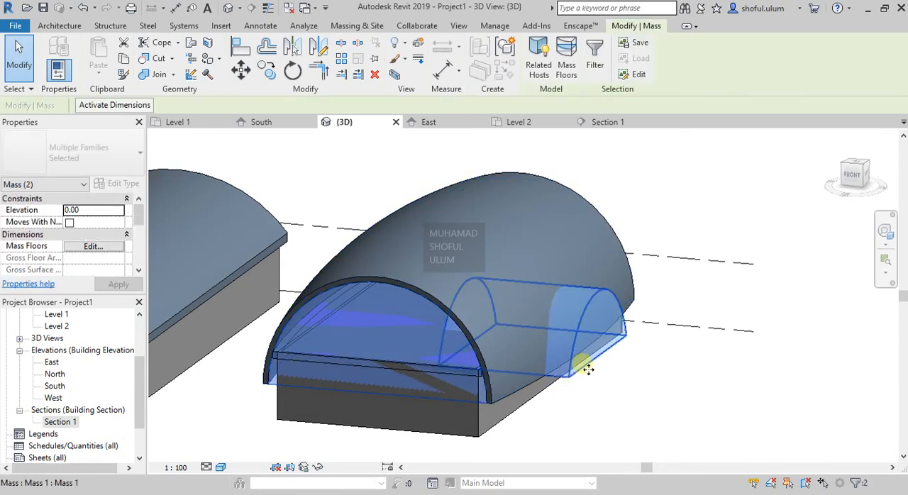
pyautogui.click(157, 75)
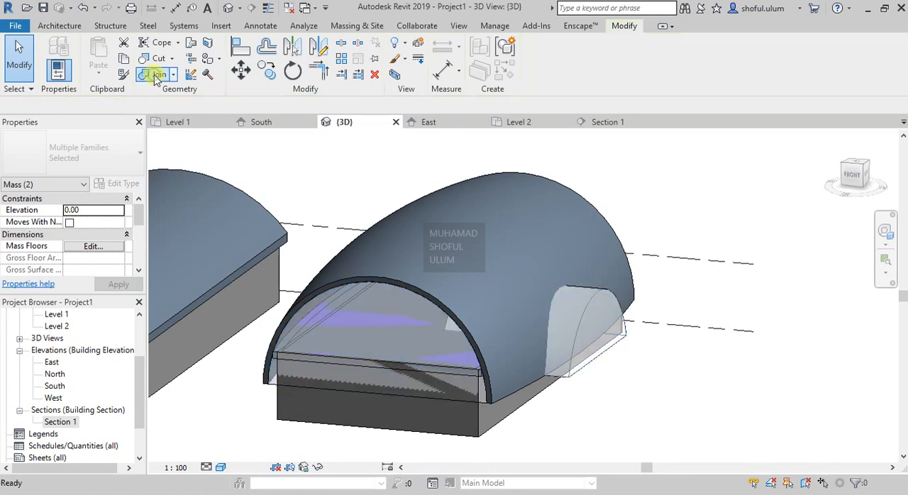
pyautogui.click(569, 374)
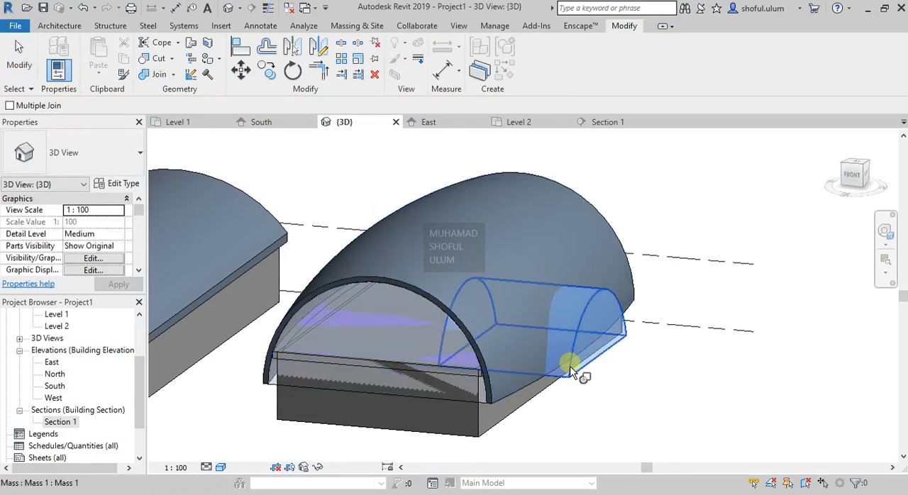
pyautogui.click(461, 405)
pyautogui.press('Escape')
pyautogui.press('Escape')
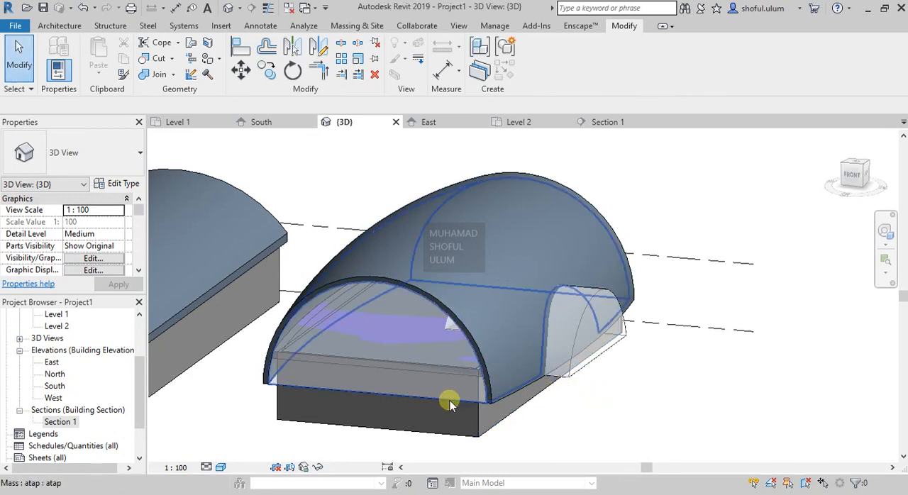
# - Update the second building's curved Generic Roof - 300mm to the face of the joined mass
pyautogui.click(451, 401)
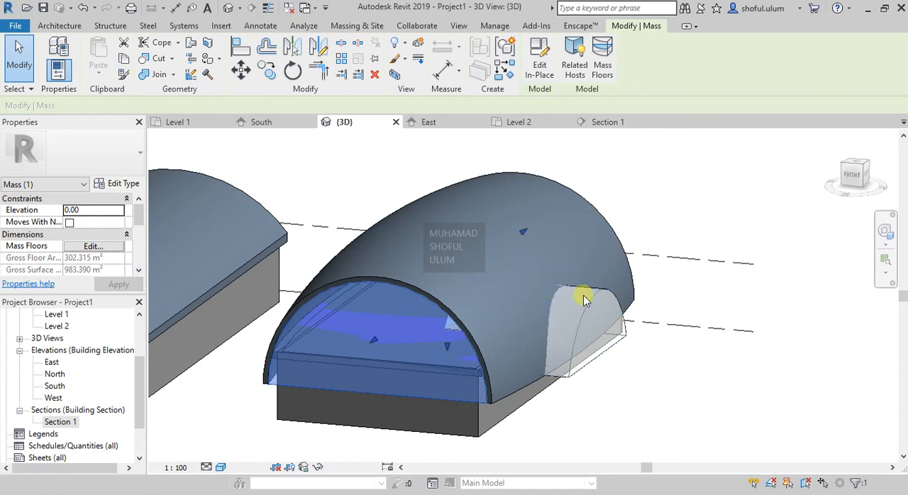
pyautogui.click(471, 332)
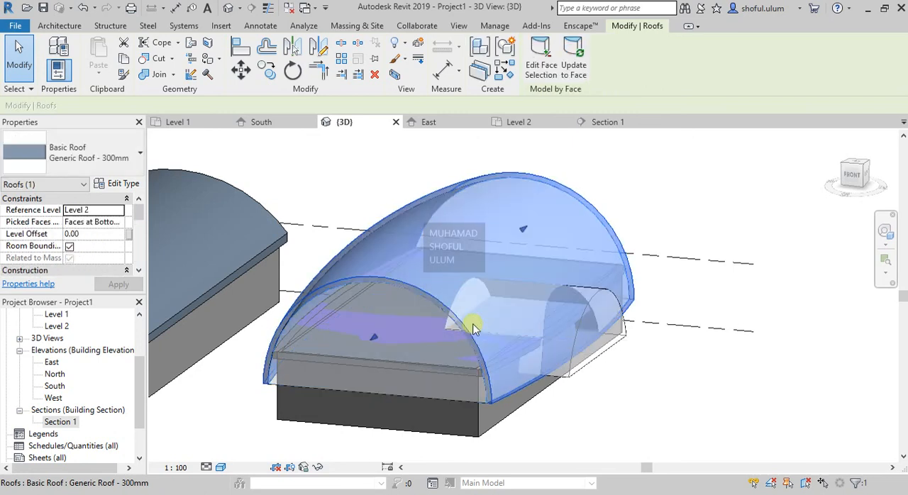
pyautogui.click(573, 66)
pyautogui.click(667, 154)
pyautogui.scroll(2, 589, 340)
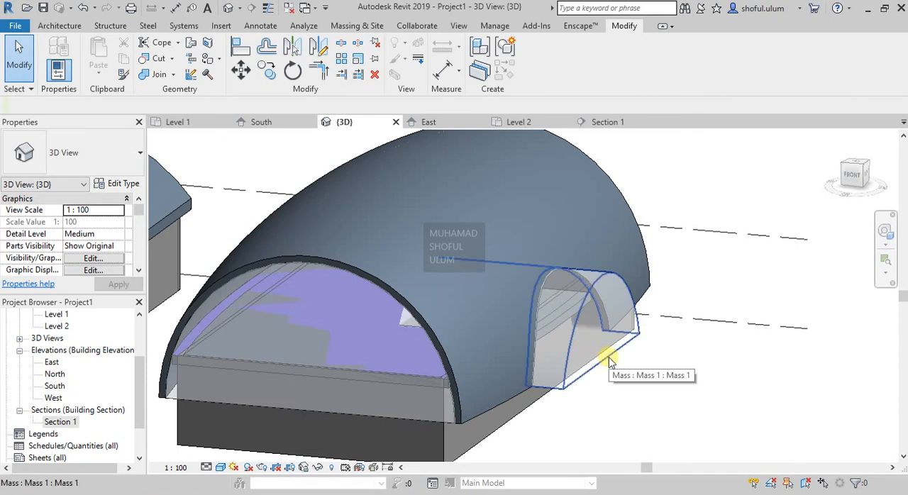
pyautogui.keyDown('shift'); pyautogui.moveTo(609, 363); pyautogui.dragTo(584, 326, button='middle'); pyautogui.keyUp('shift')
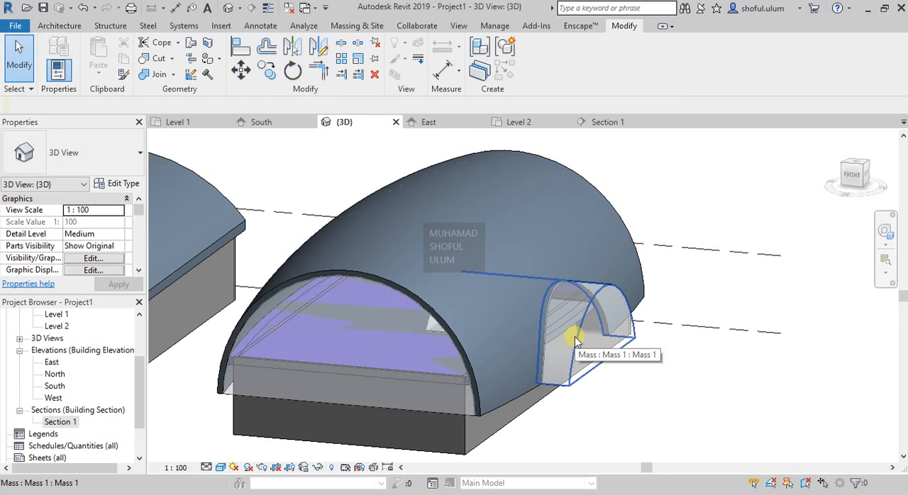
pyautogui.keyDown('shift'); pyautogui.moveTo(569, 327); pyautogui.dragTo(640, 406, button='middle'); pyautogui.keyUp('shift')
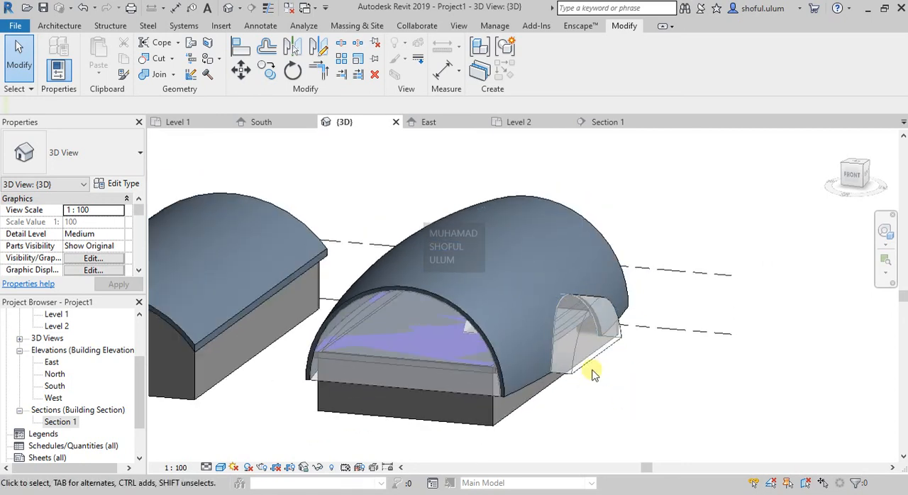
pyautogui.scroll(3, 576, 339)
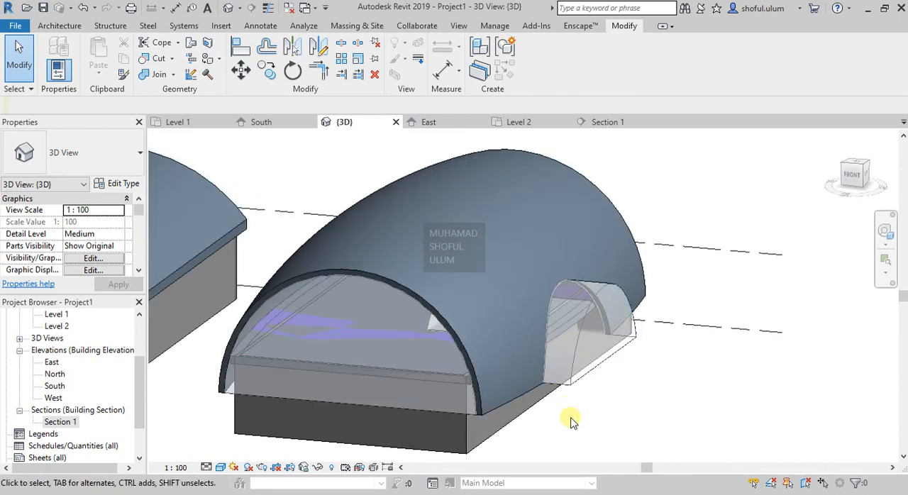
pyautogui.scroll(-1, 588, 371)
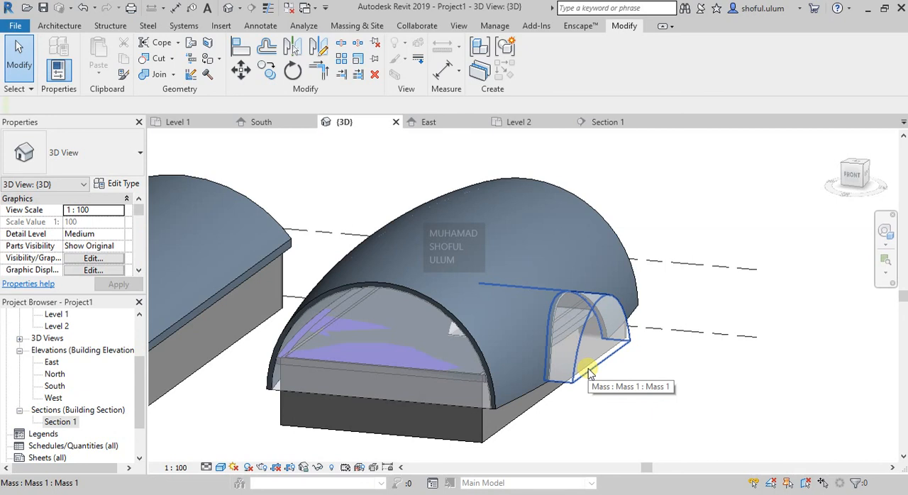